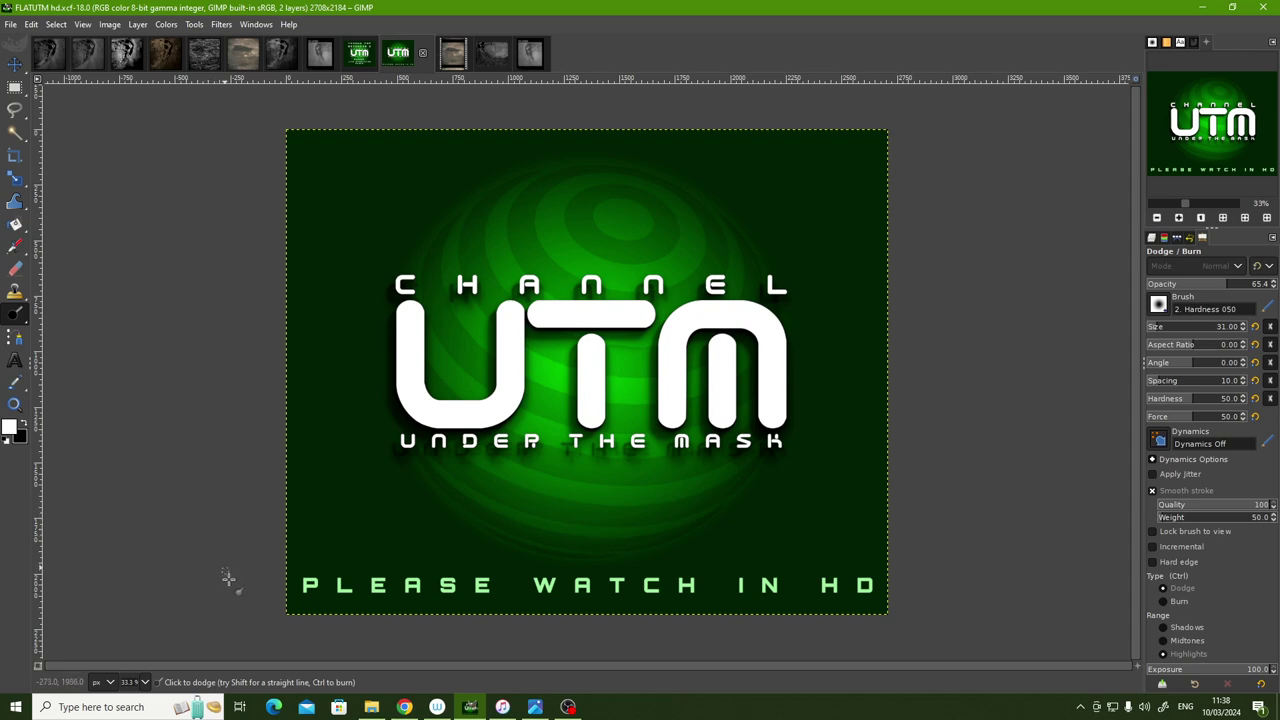
# - Bring up the AS15-95-12955 crater photo in Windows Photos and zoom to 177%
pyautogui.click(537, 708)
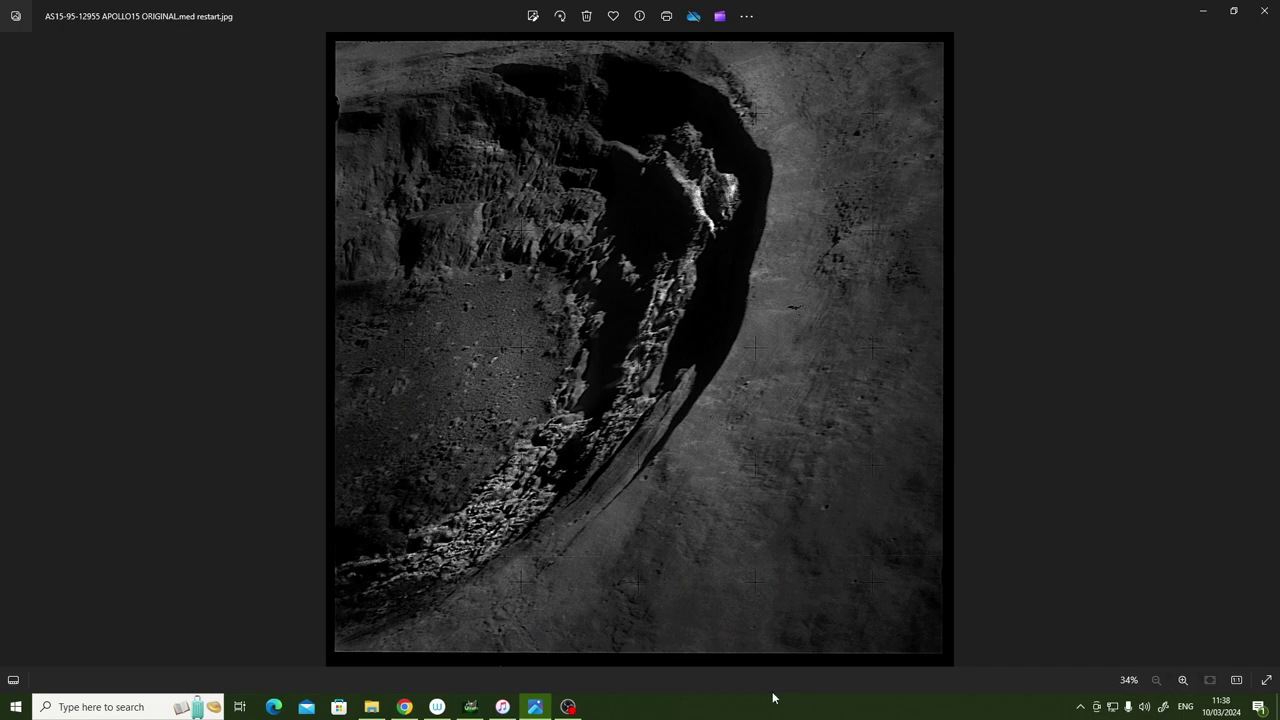
pyautogui.moveTo(502, 707)
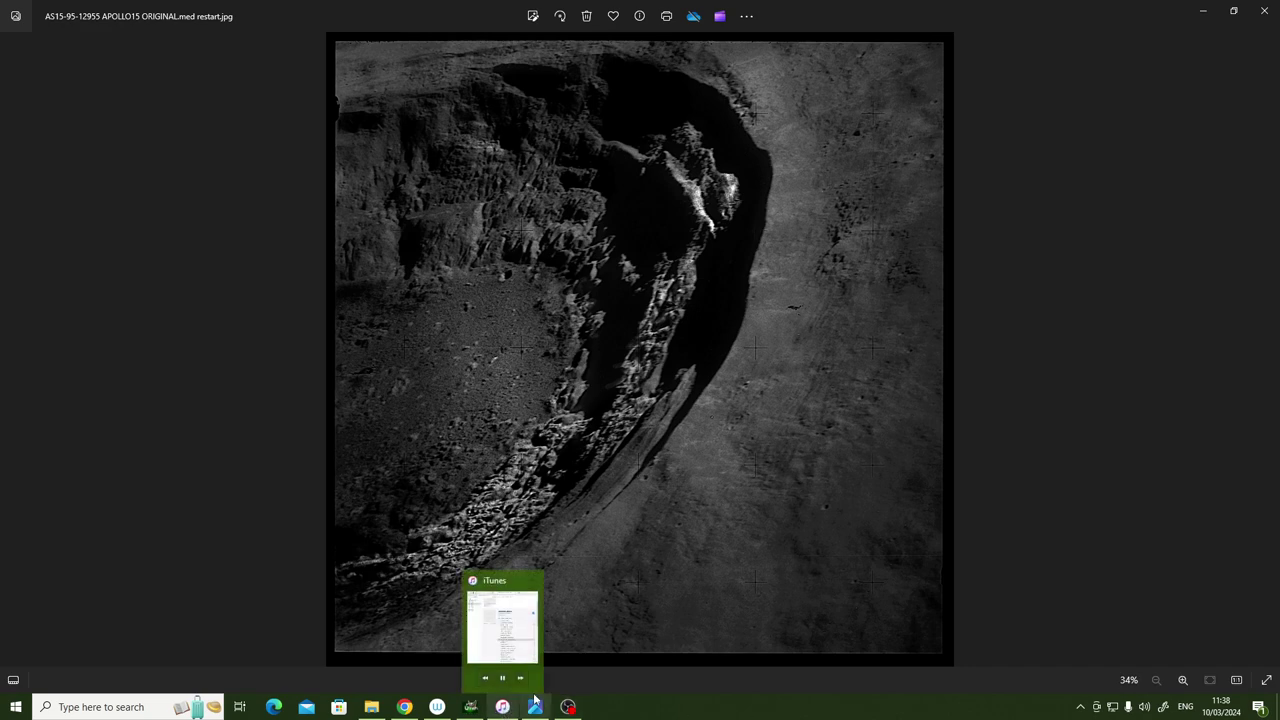
pyautogui.hotkey('ctrl', '+')
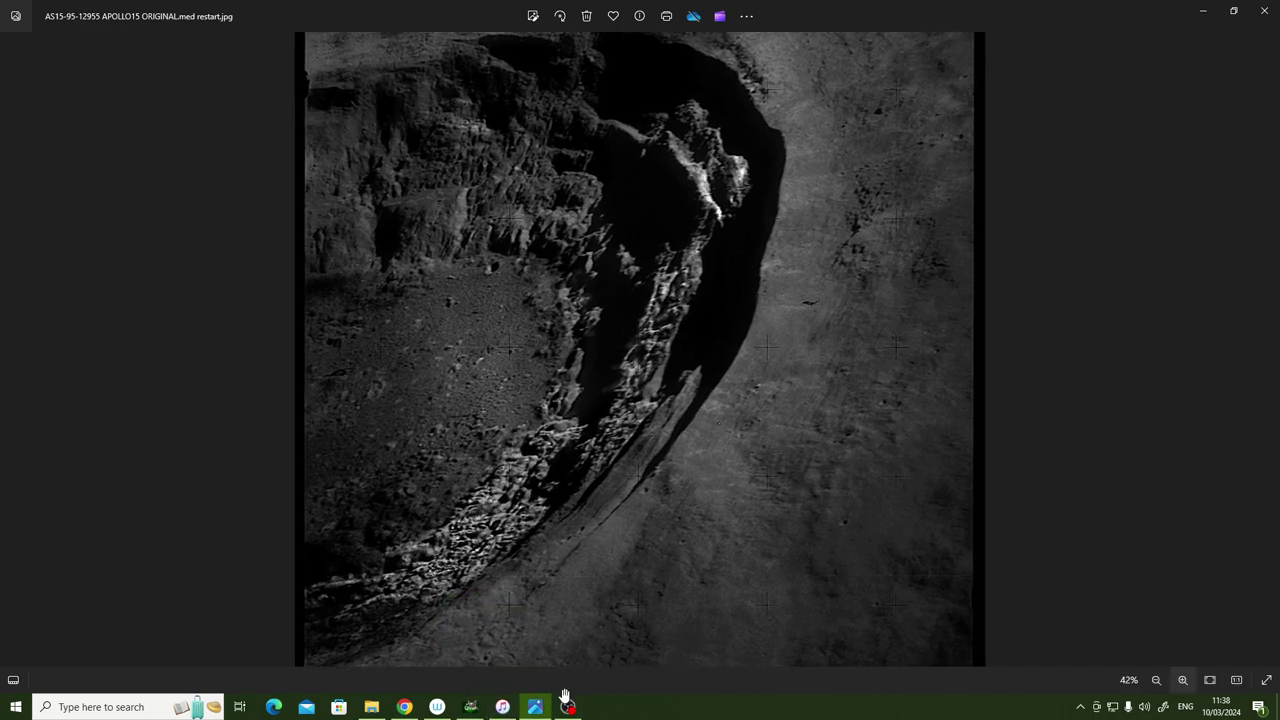
pyautogui.hotkey('ctrl', '+')
pyautogui.hotkey('ctrl', '+')
pyautogui.hotkey('ctrl', '+')
pyautogui.hotkey('ctrl', '+')
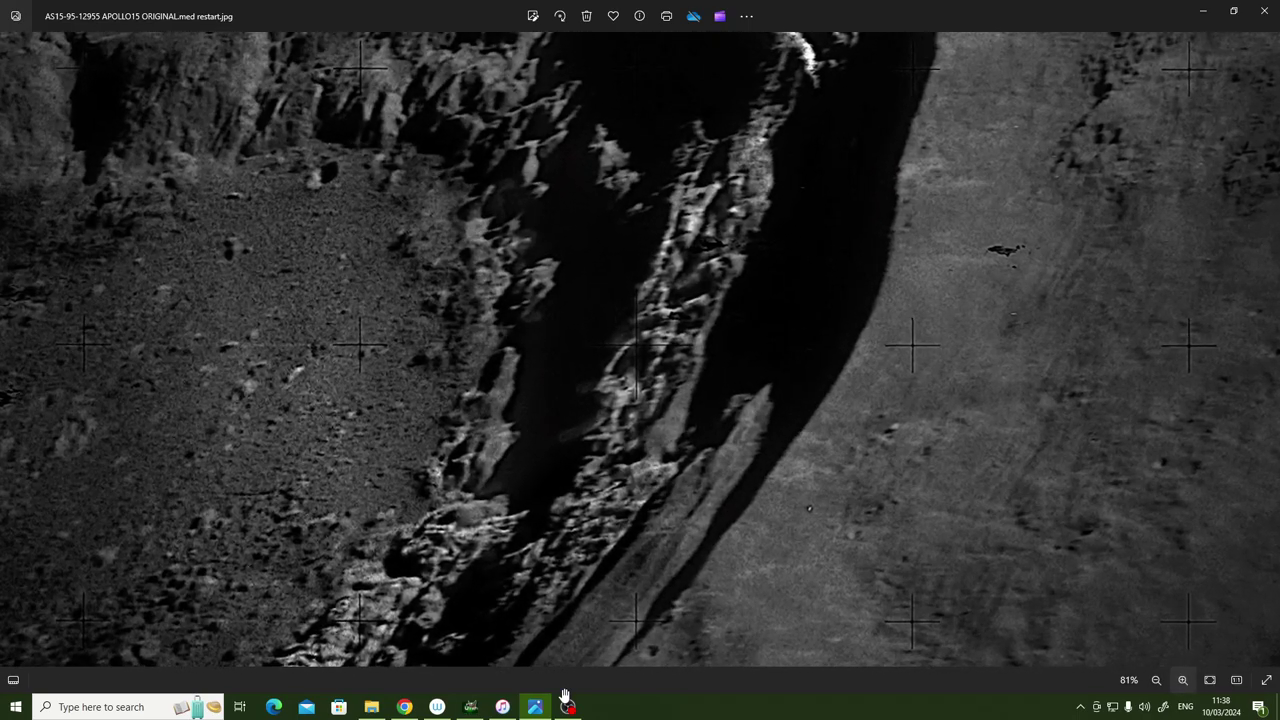
pyautogui.hotkey('ctrl', '+')
pyautogui.hotkey('ctrl', '+')
pyautogui.hotkey('ctrl', '+')
pyautogui.hotkey('ctrl', '+')
pyautogui.hotkey('ctrl', '+')
pyautogui.hotkey('ctrl', '+')
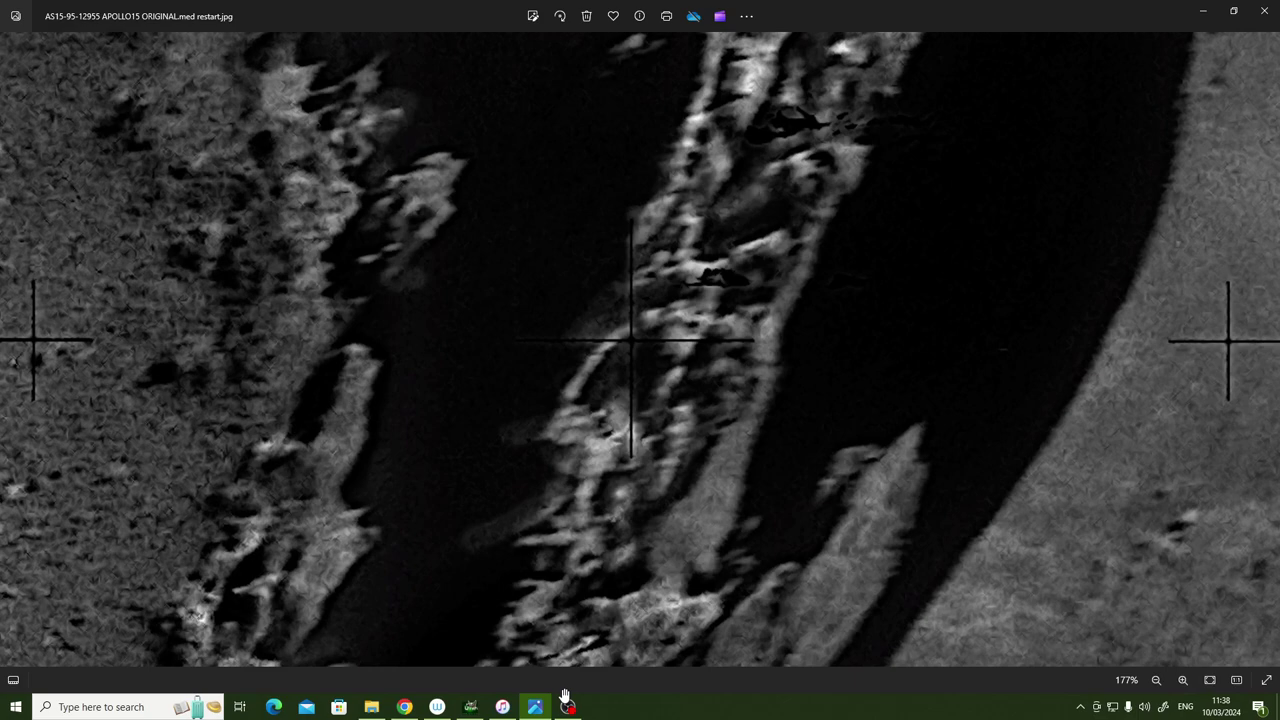
# - Pan up and right along the crater wall to the bright ridge in its shadow
pyautogui.press('Up')
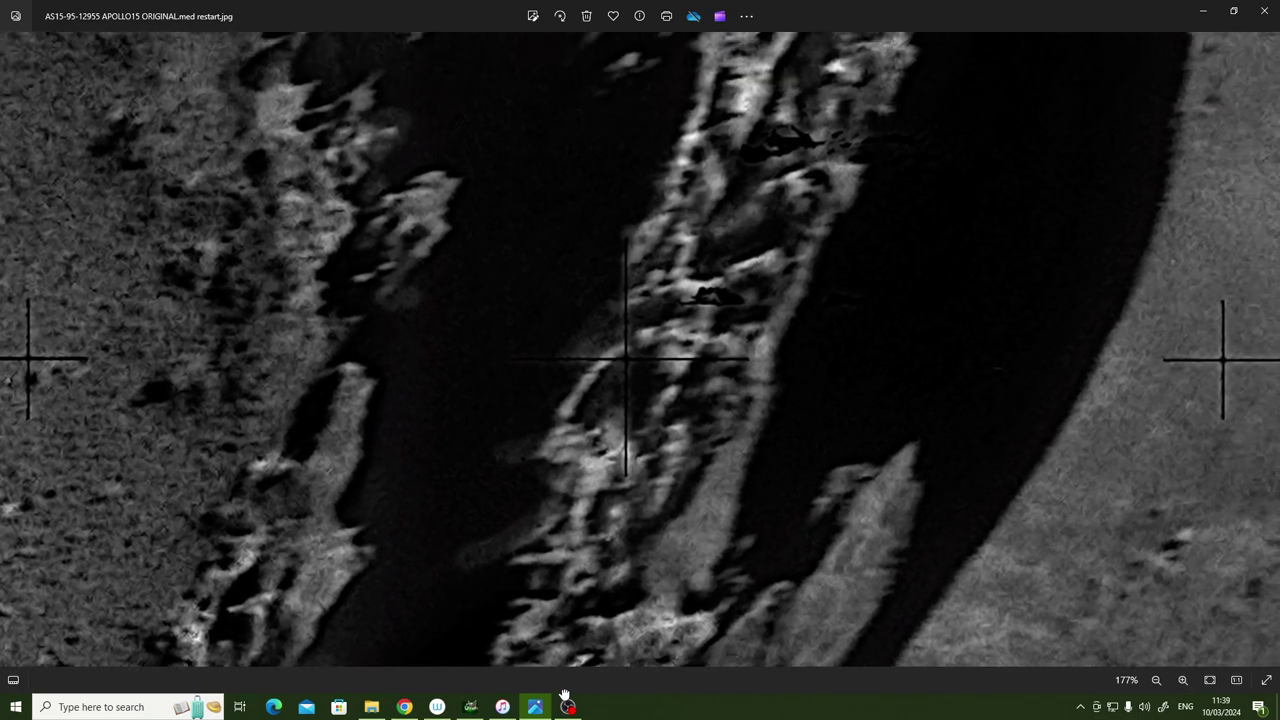
pyautogui.press('Right')
pyautogui.press('Up')
pyautogui.press('Up')
pyautogui.press('Up')
pyautogui.press('Up')
pyautogui.press('Up')
pyautogui.press('Right')
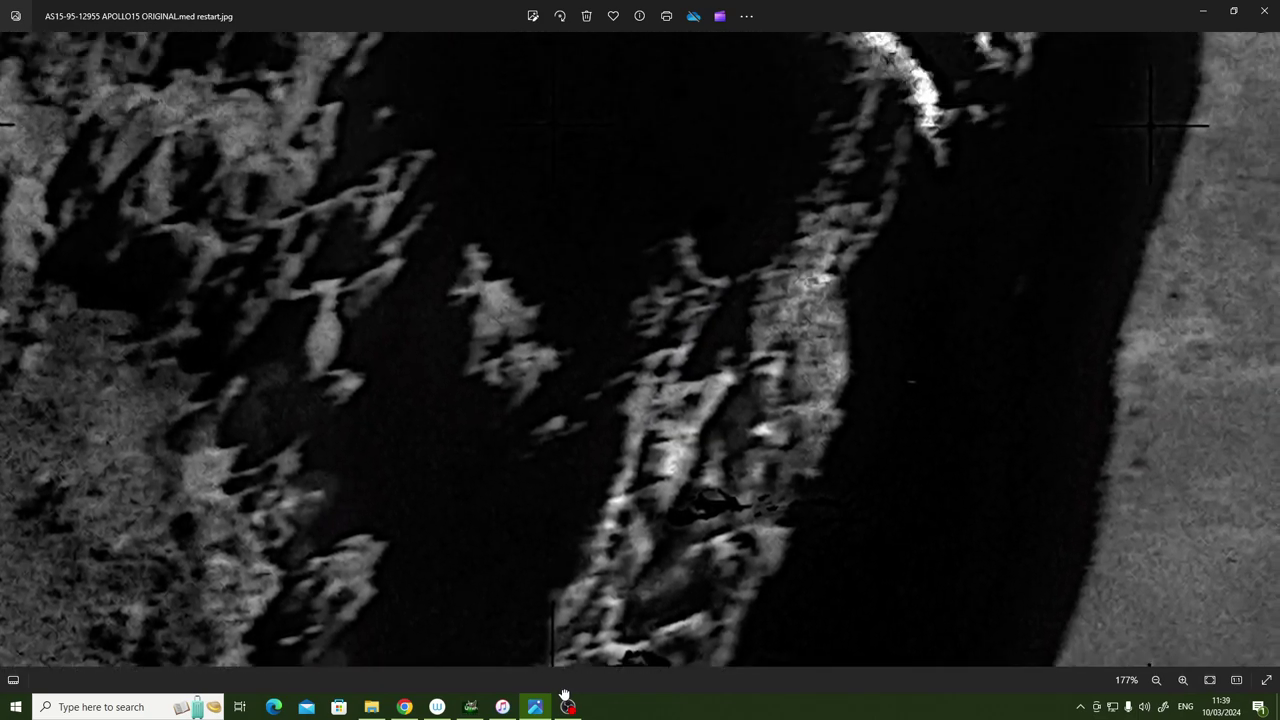
pyautogui.press('Up')
pyautogui.press('Up')
pyautogui.press('Up')
pyautogui.press('Up')
pyautogui.press('Up')
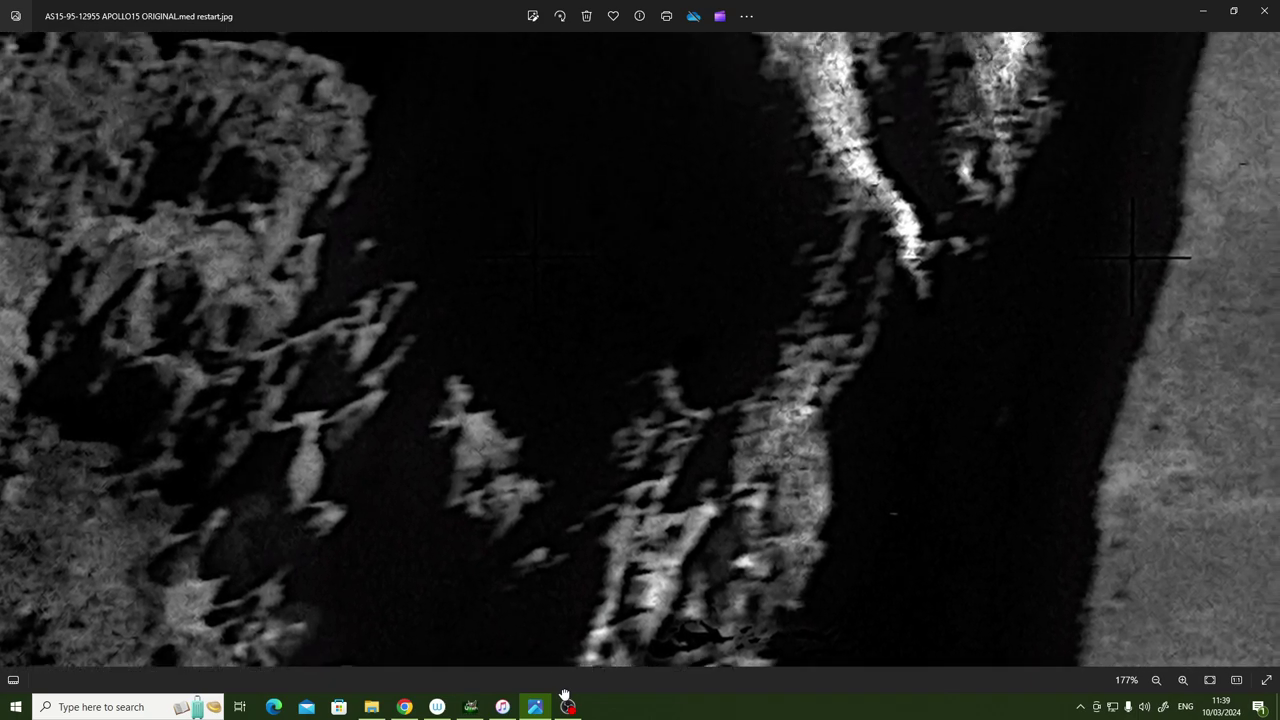
pyautogui.press('Up')
pyautogui.press('Right')
pyautogui.press('Up')
pyautogui.press('Up')
pyautogui.press('Up')
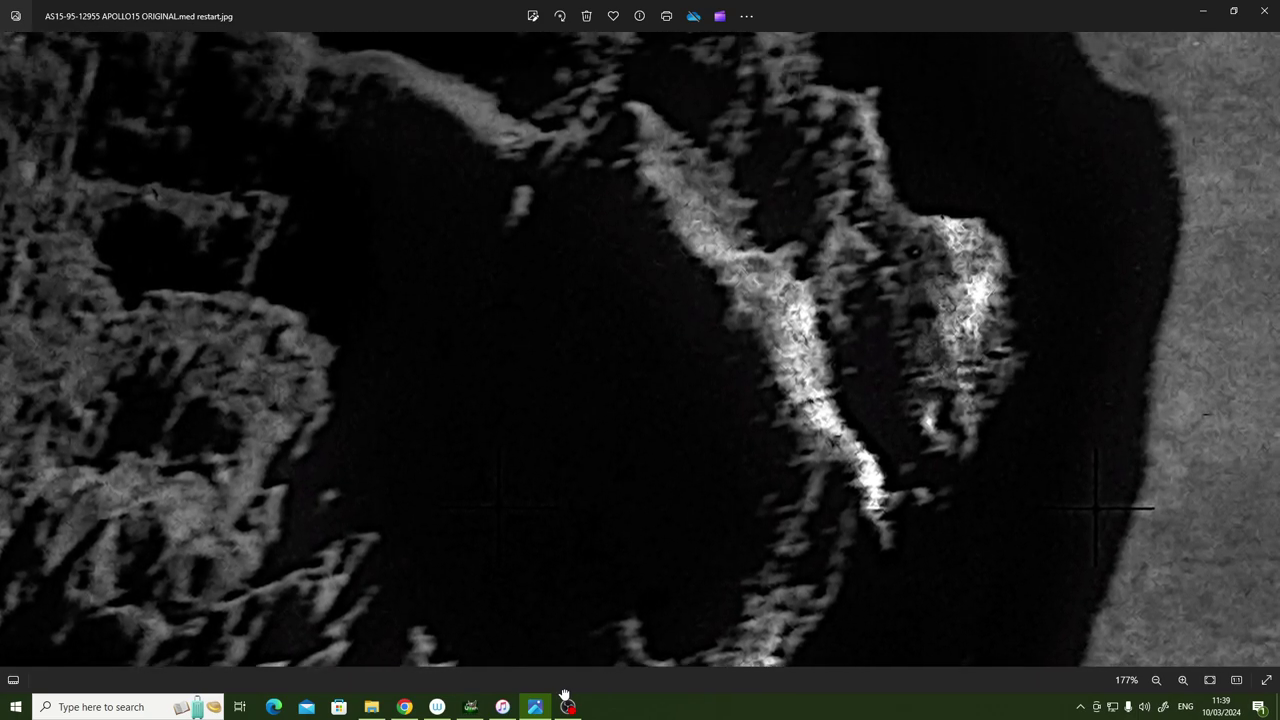
pyautogui.press('Up')
pyautogui.press('Up')
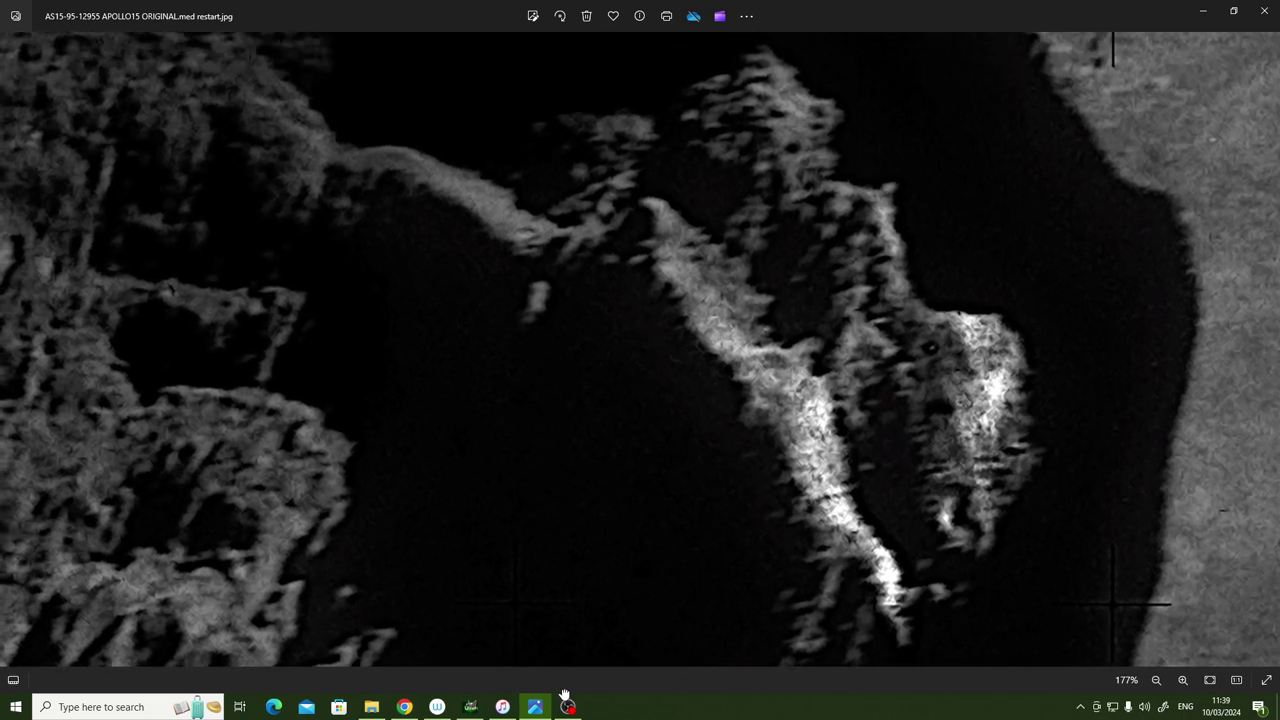
pyautogui.press('Up')
pyautogui.press('Up')
pyautogui.press('Up')
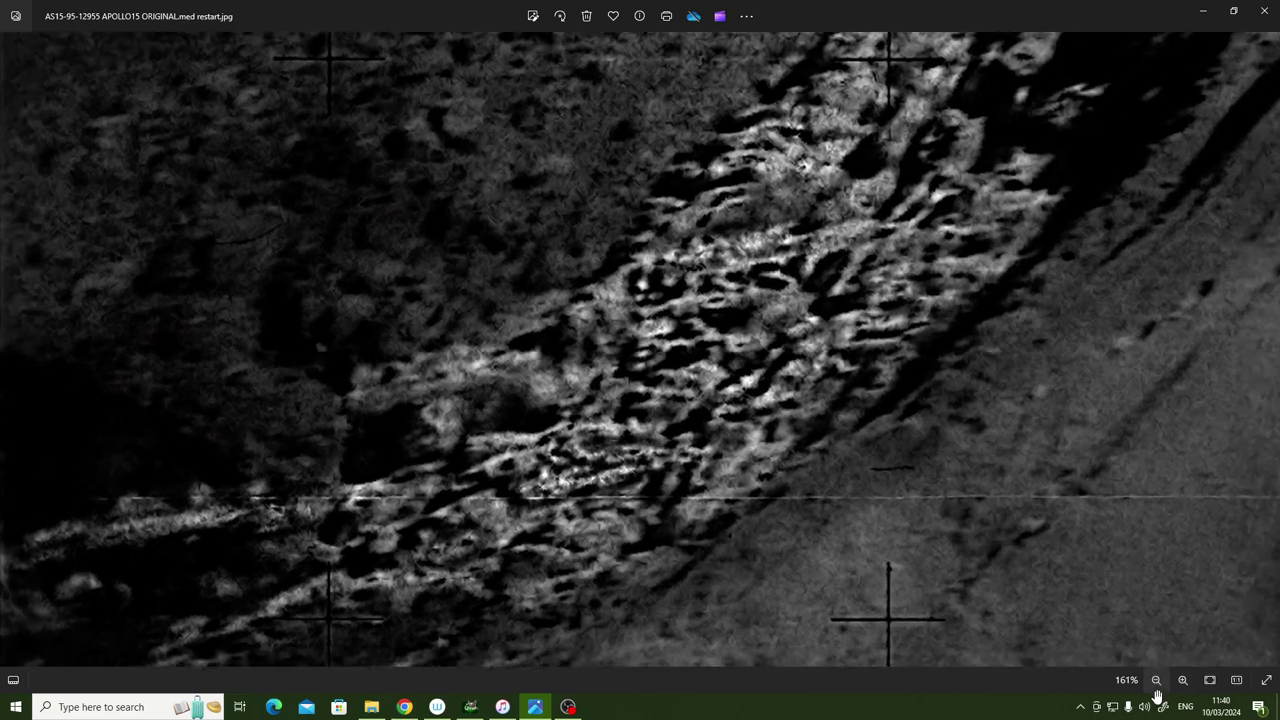
# - Zoom out to 100% and scroll down the crater wall to the shadowed rocky ridge
pyautogui.click(1156, 681)
pyautogui.click(1156, 681)
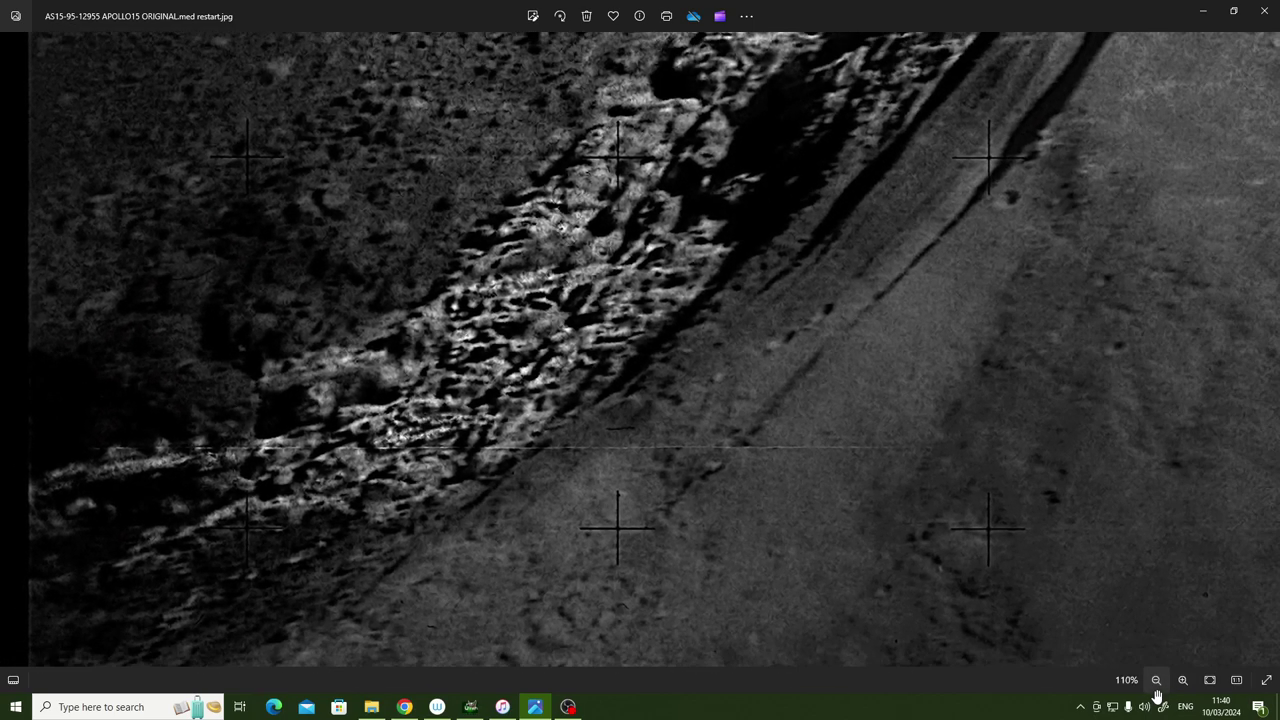
pyautogui.click(1156, 690)
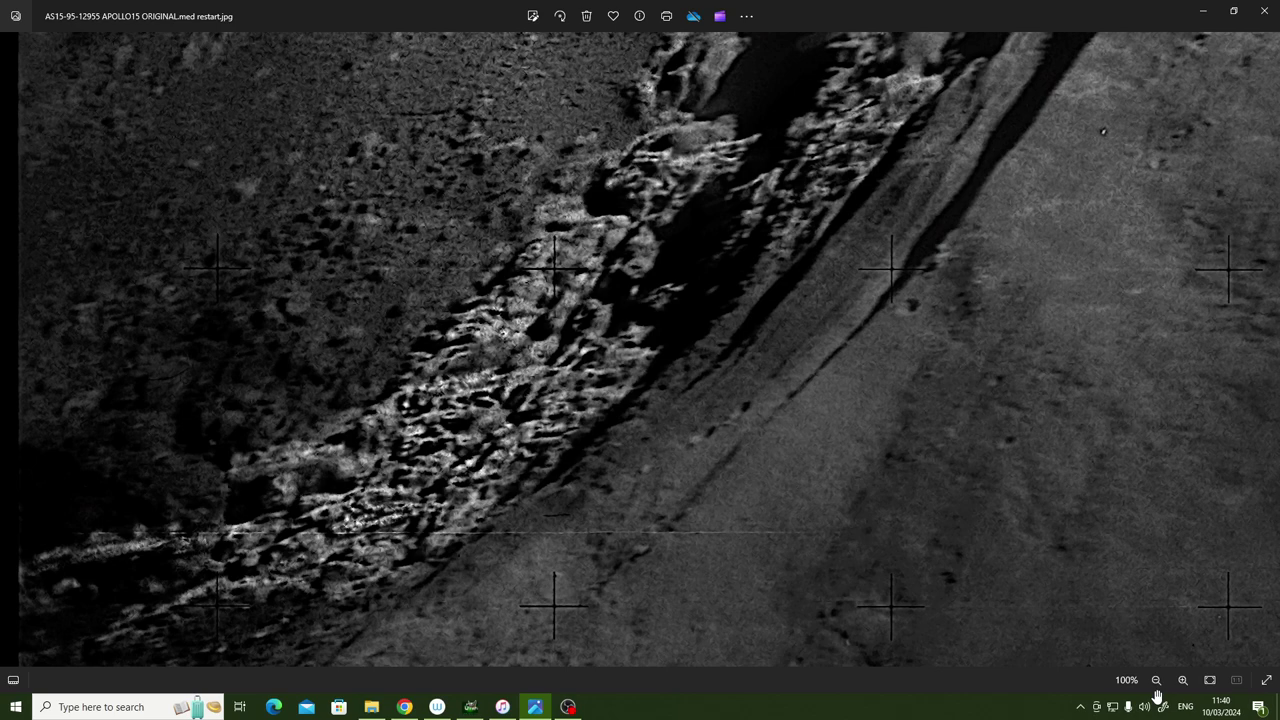
pyautogui.scroll(-1, 1157, 695)
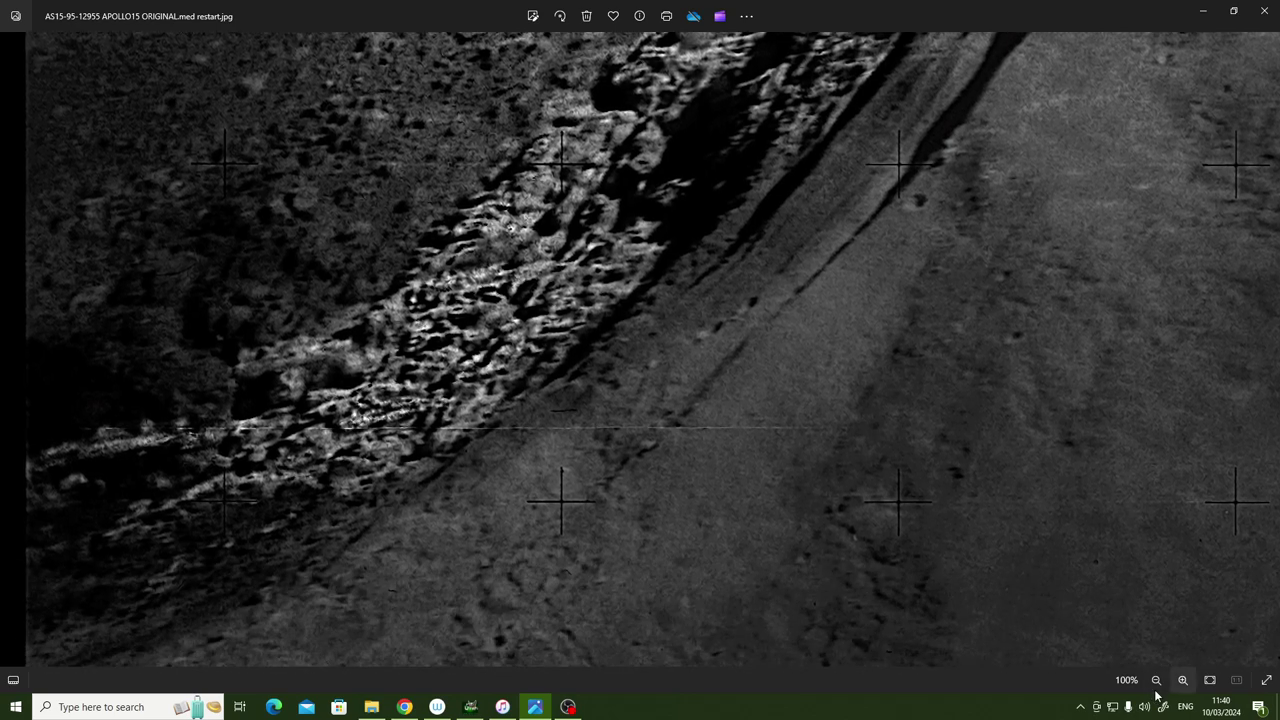
pyautogui.scroll(3, 1157, 695)
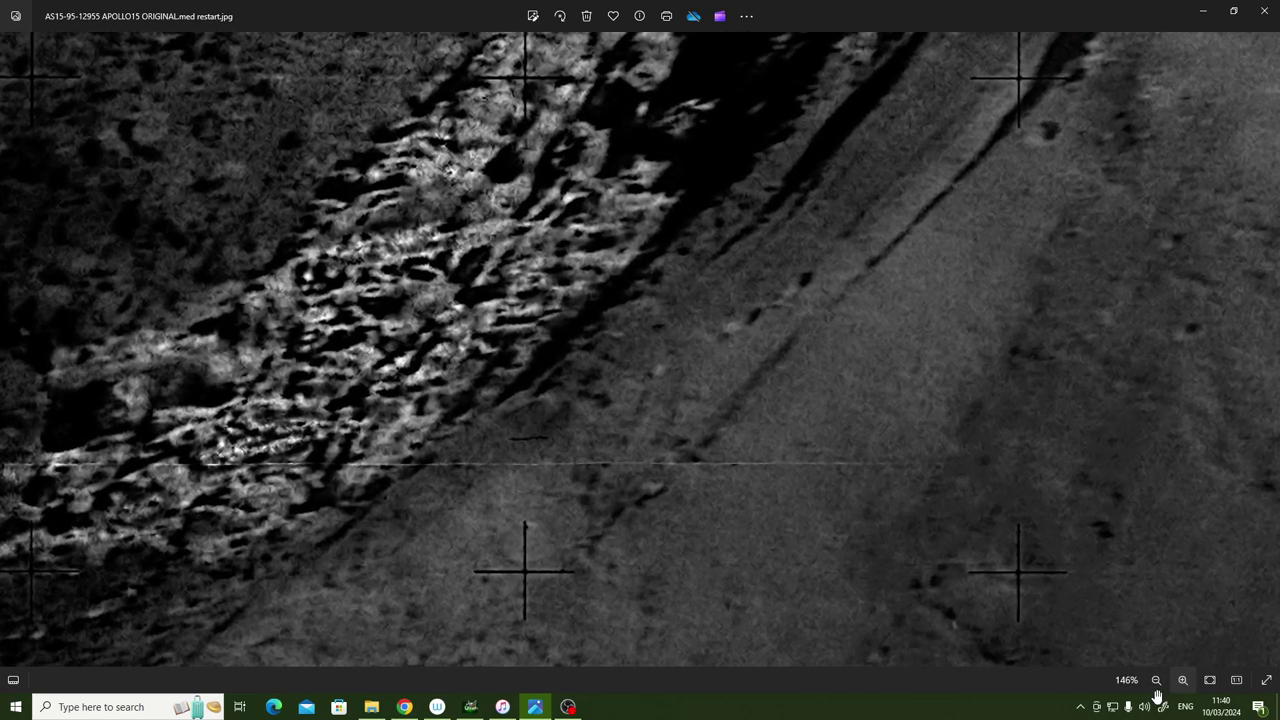
pyautogui.scroll(1, 1157, 695)
pyautogui.hscroll(-5, 1157, 695)
pyautogui.scroll(1, 1157, 695)
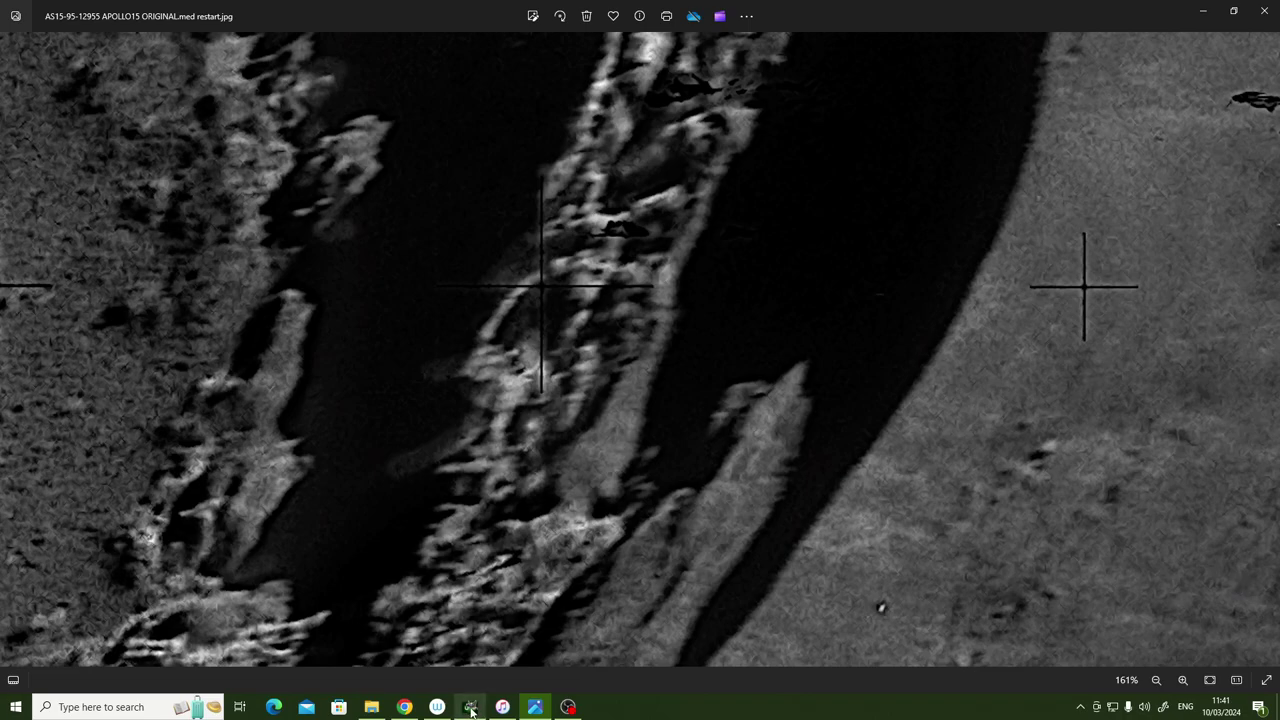
# - Return to GIMP and show the grayscale AS15-95-12955 crater image
pyautogui.click(470, 707)
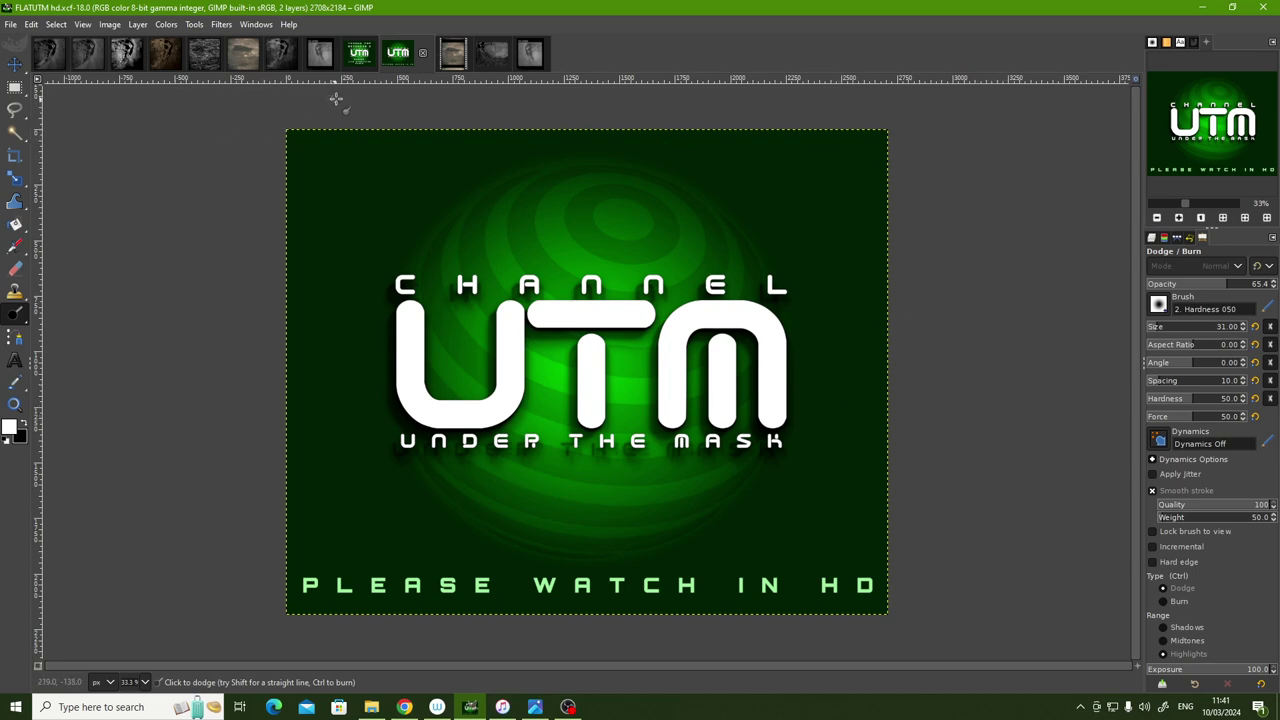
pyautogui.click(538, 56)
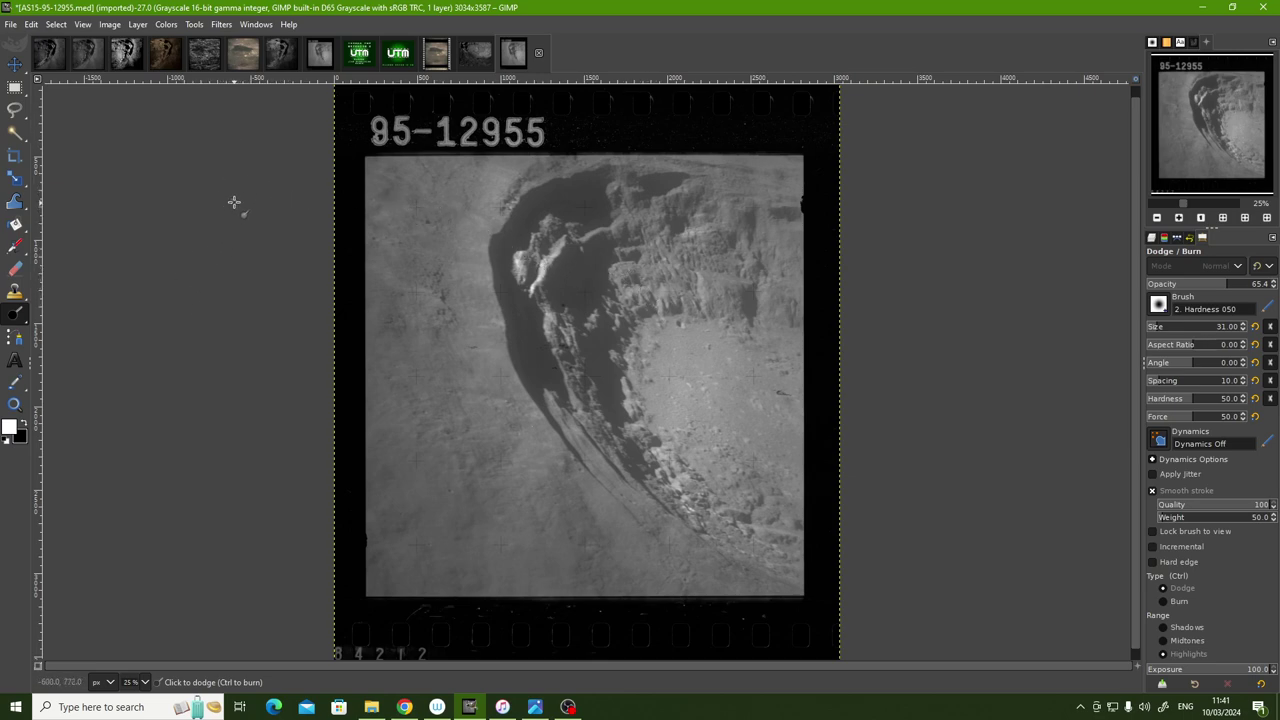
# - View the AS15-93-12679 frame's bright crater at 200%, then zoom back out to 18.2%
pyautogui.click(434, 58)
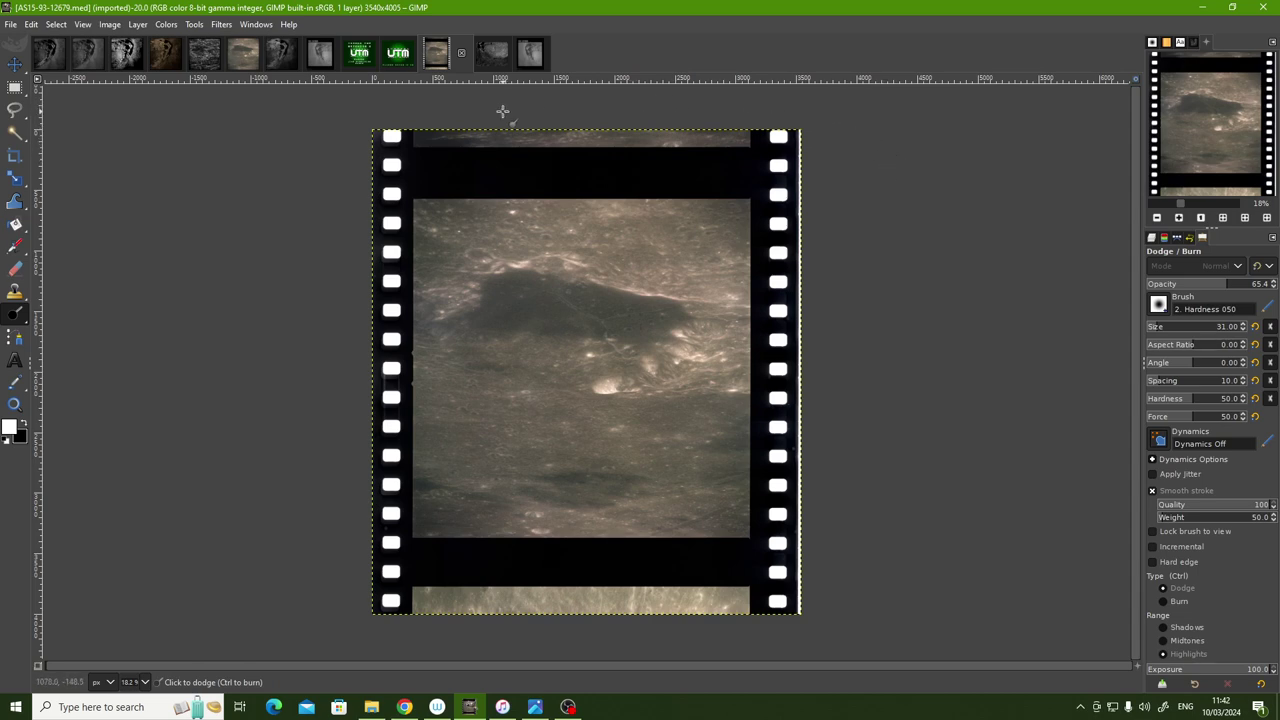
pyautogui.click(1179, 218)
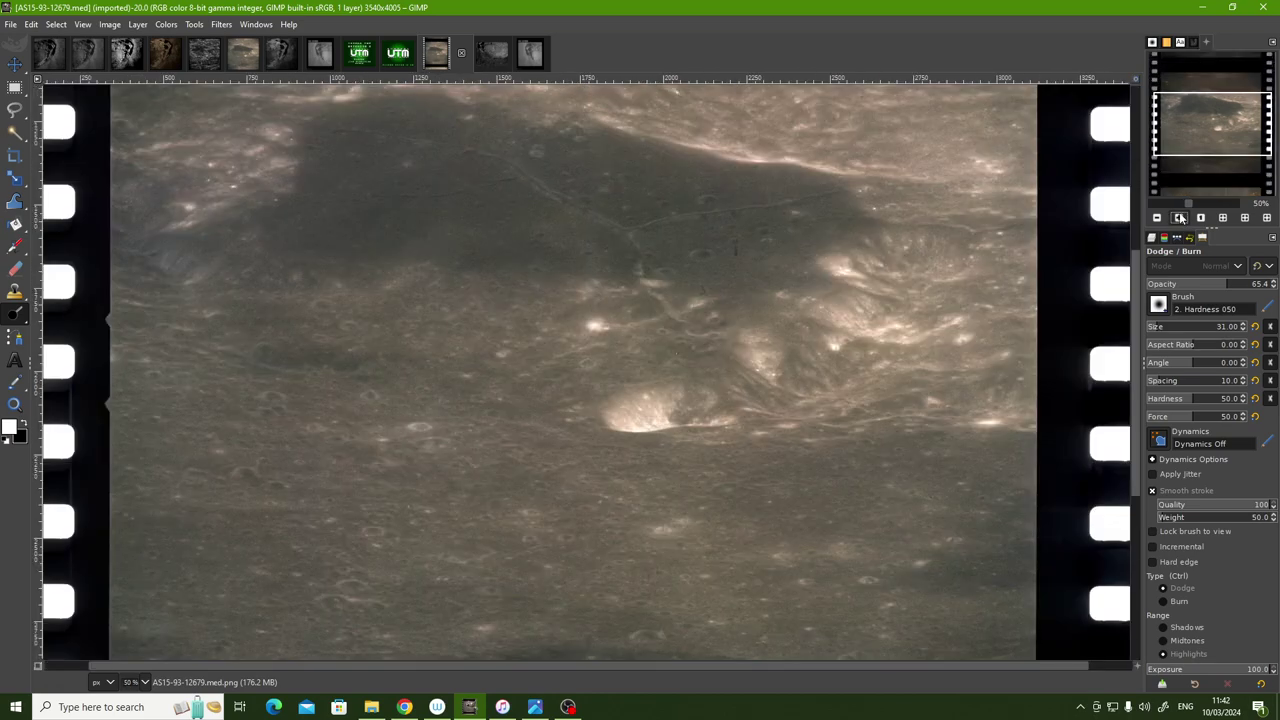
pyautogui.click(1179, 218)
pyautogui.click(1179, 218)
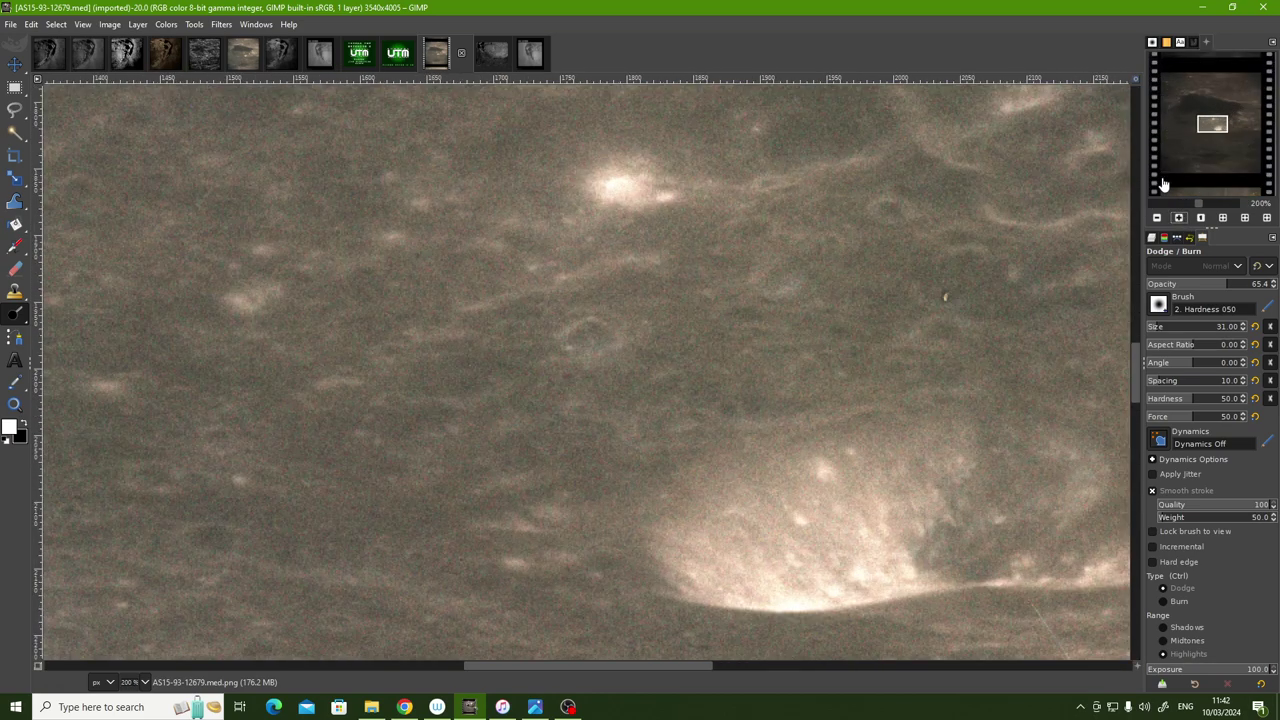
pyautogui.moveTo(1136, 365)
pyautogui.mouseDown()
pyautogui.moveTo(1135, 353)
pyautogui.moveTo(1133, 380)
pyautogui.moveTo(1132, 367)
pyautogui.mouseUp()
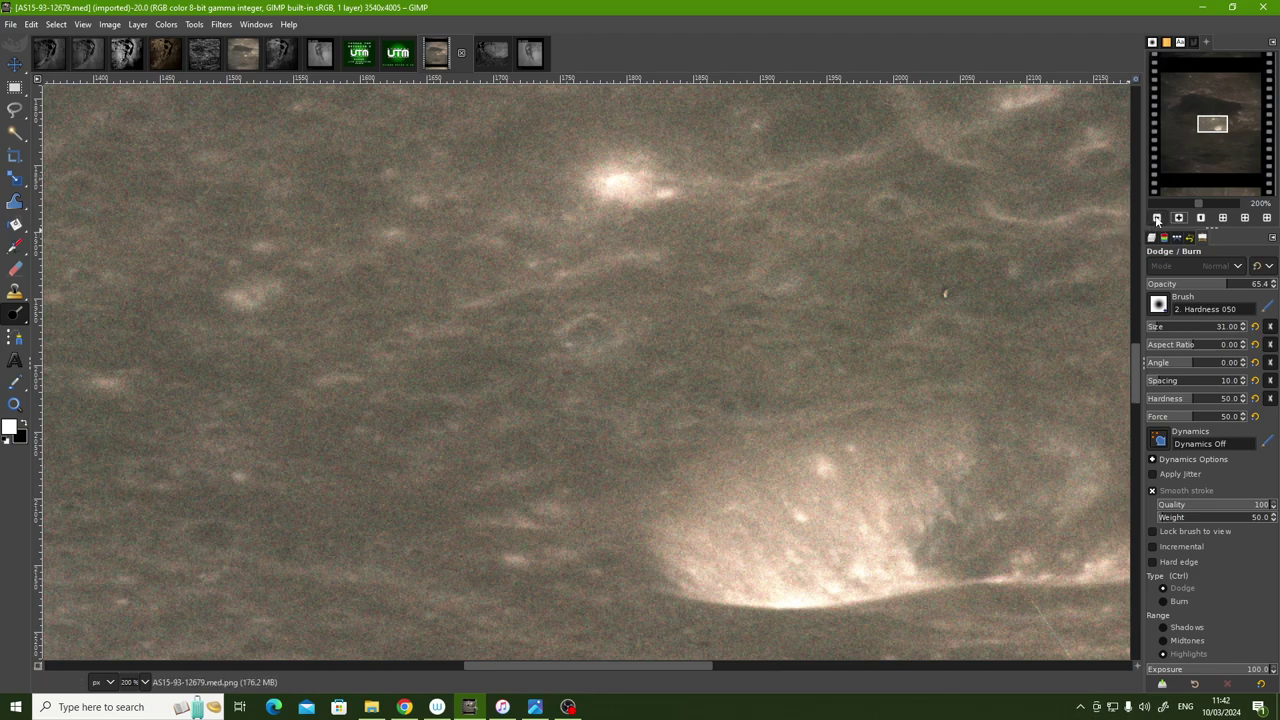
pyautogui.click(1157, 219)
pyautogui.click(1157, 219)
pyautogui.click(1157, 219)
pyautogui.click(1157, 219)
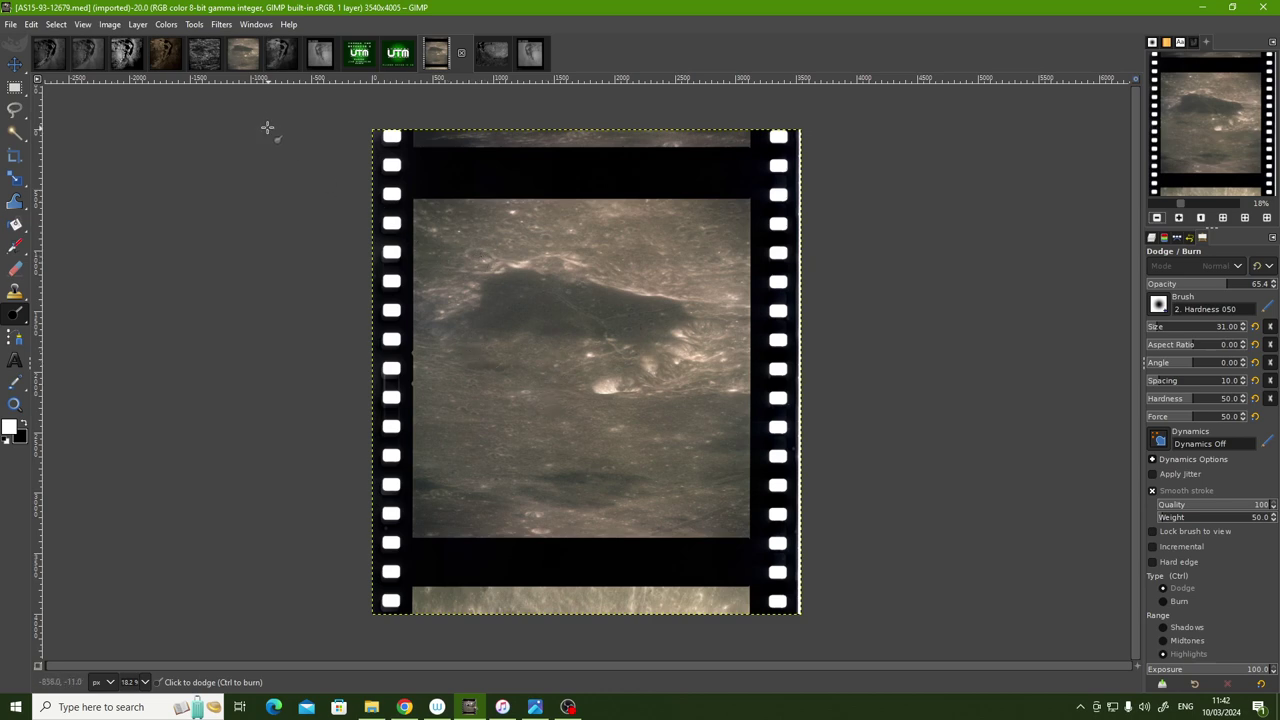
# - Raise the colour contrast example's contrast to 61 using Brightness-Contrast
pyautogui.click(246, 59)
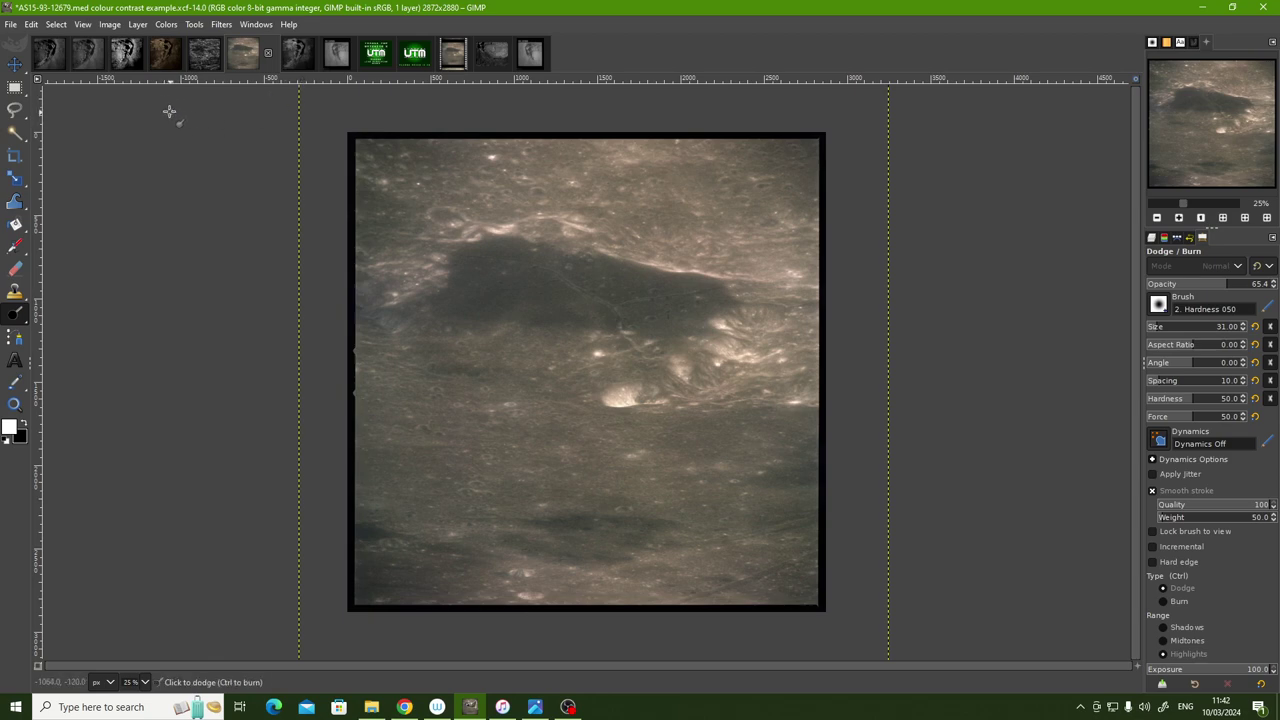
pyautogui.click(176, 26)
pyautogui.click(207, 160)
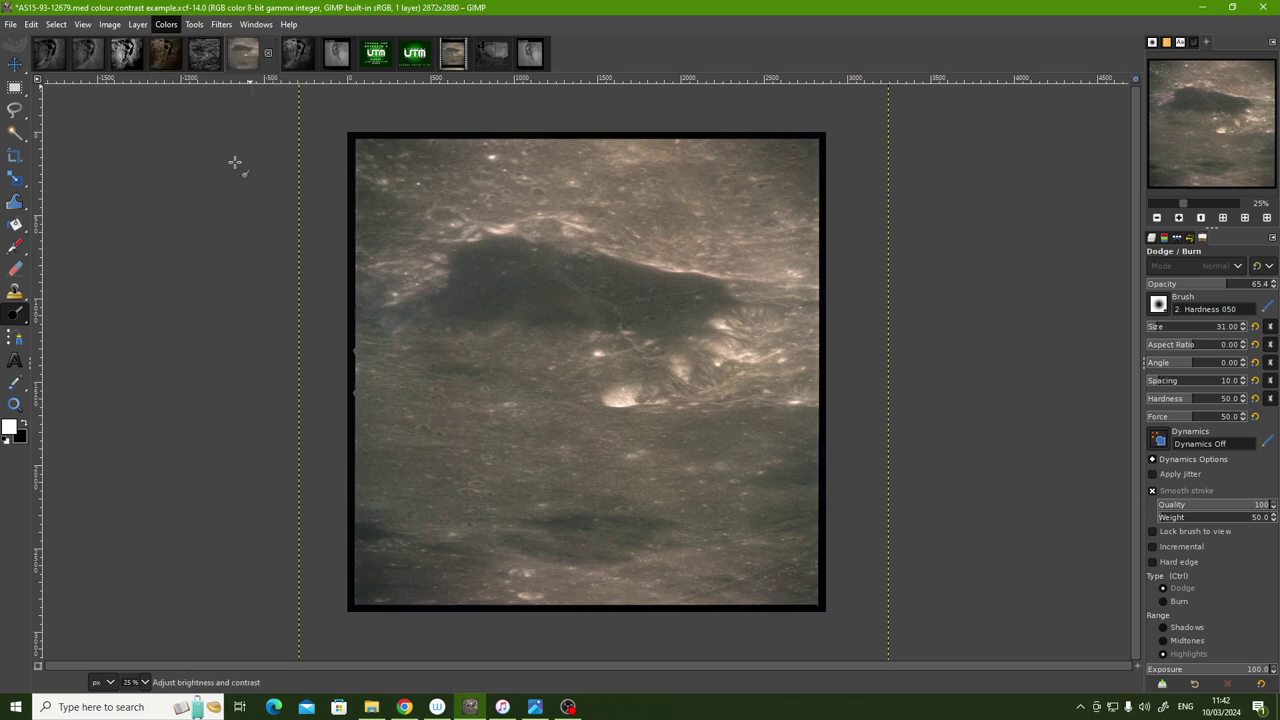
pyautogui.moveTo(962, 470); pyautogui.dragTo(1008, 469)
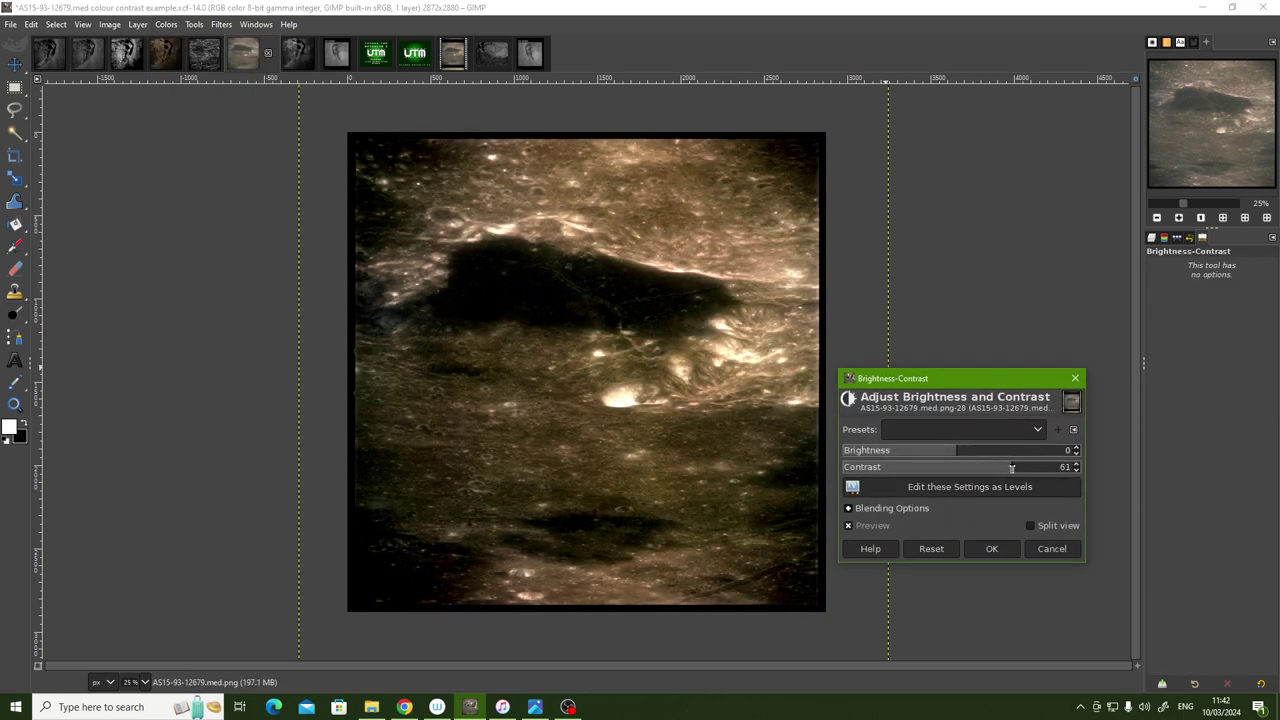
pyautogui.click(991, 548)
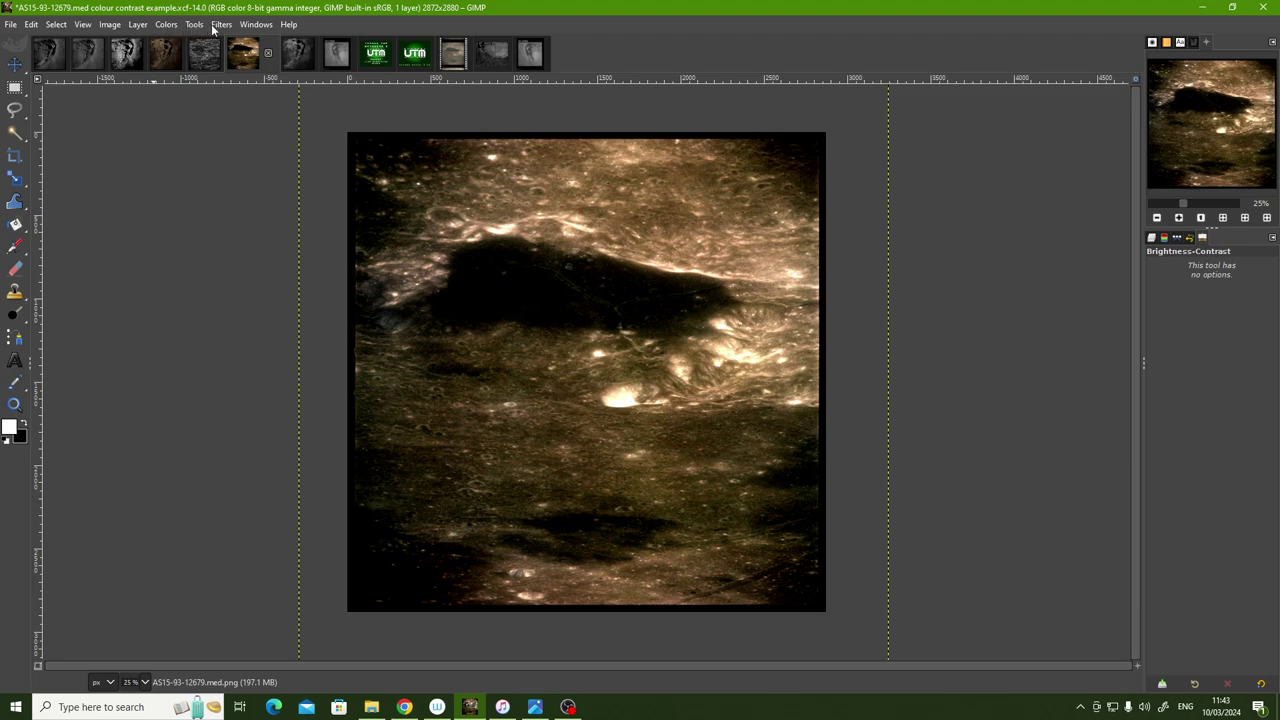
# - Run the Noise Reduction filter at strength 4 on the sepia lunar scan
pyautogui.click(218, 25)
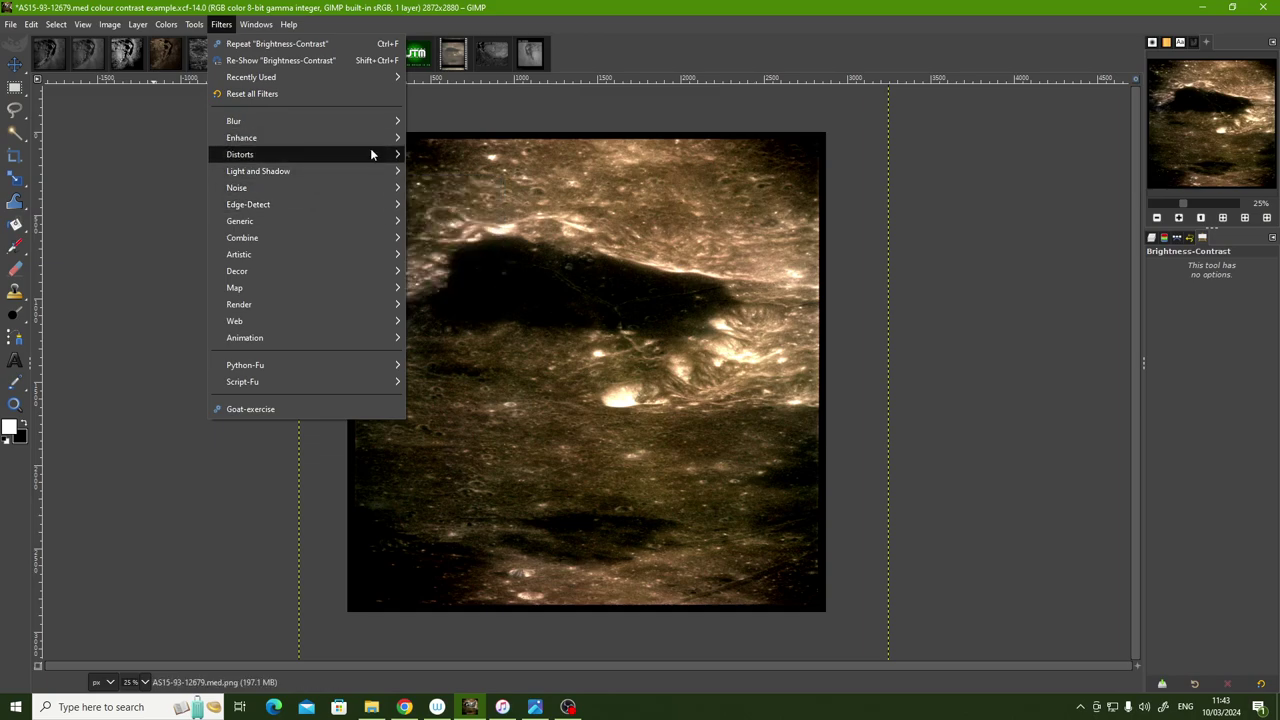
pyautogui.moveTo(241, 137)
pyautogui.click(466, 189)
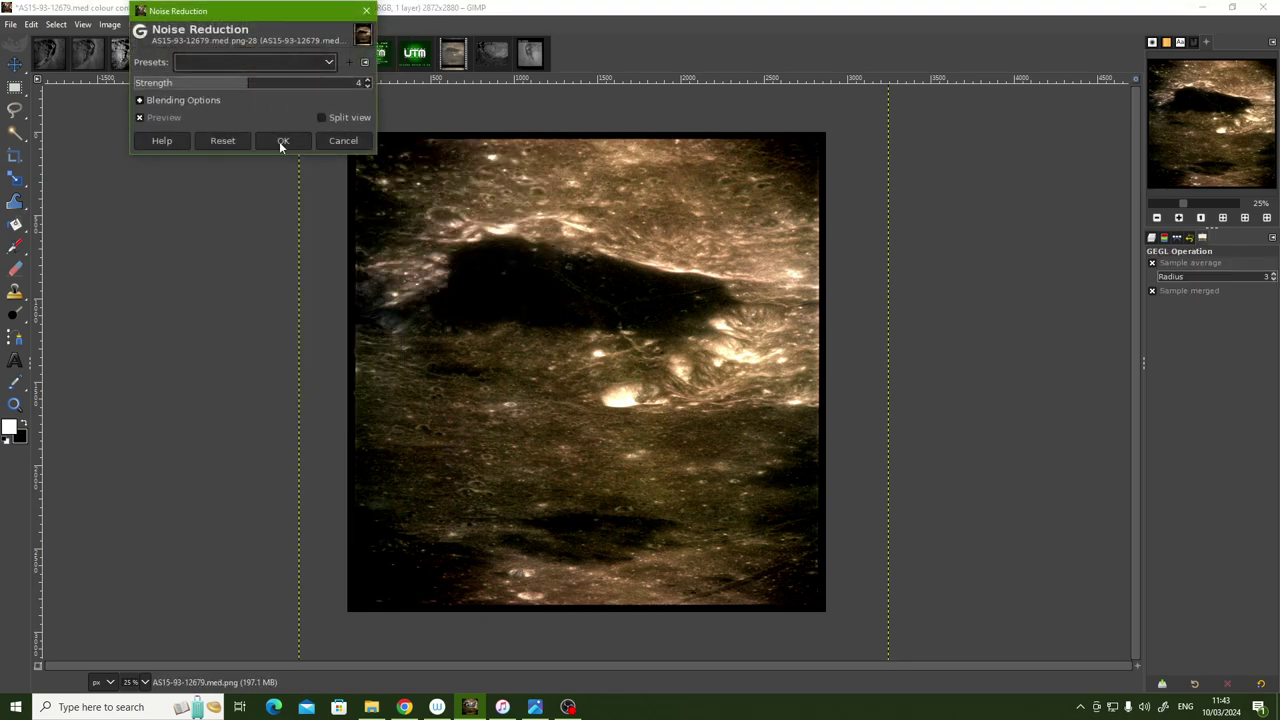
pyautogui.click(283, 141)
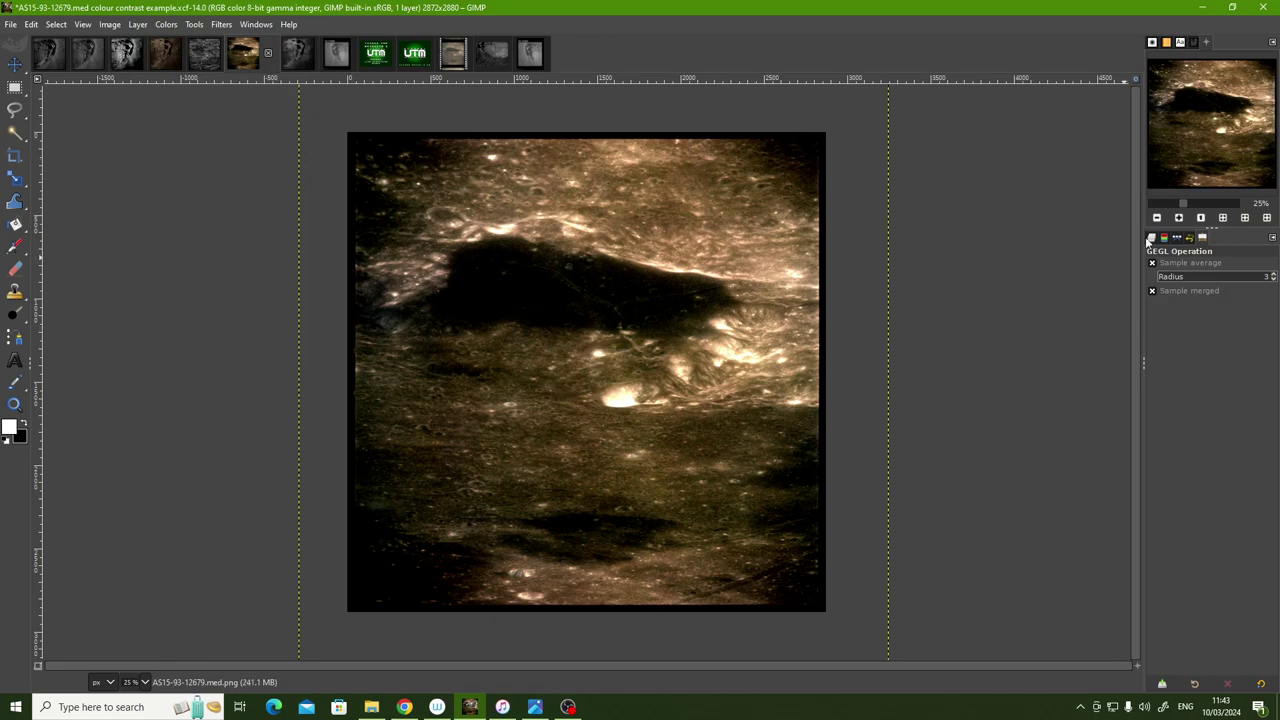
# - Zoom into the lunar surface and convert the image mode to Grayscale
pyautogui.click(1180, 217)
pyautogui.click(1180, 217)
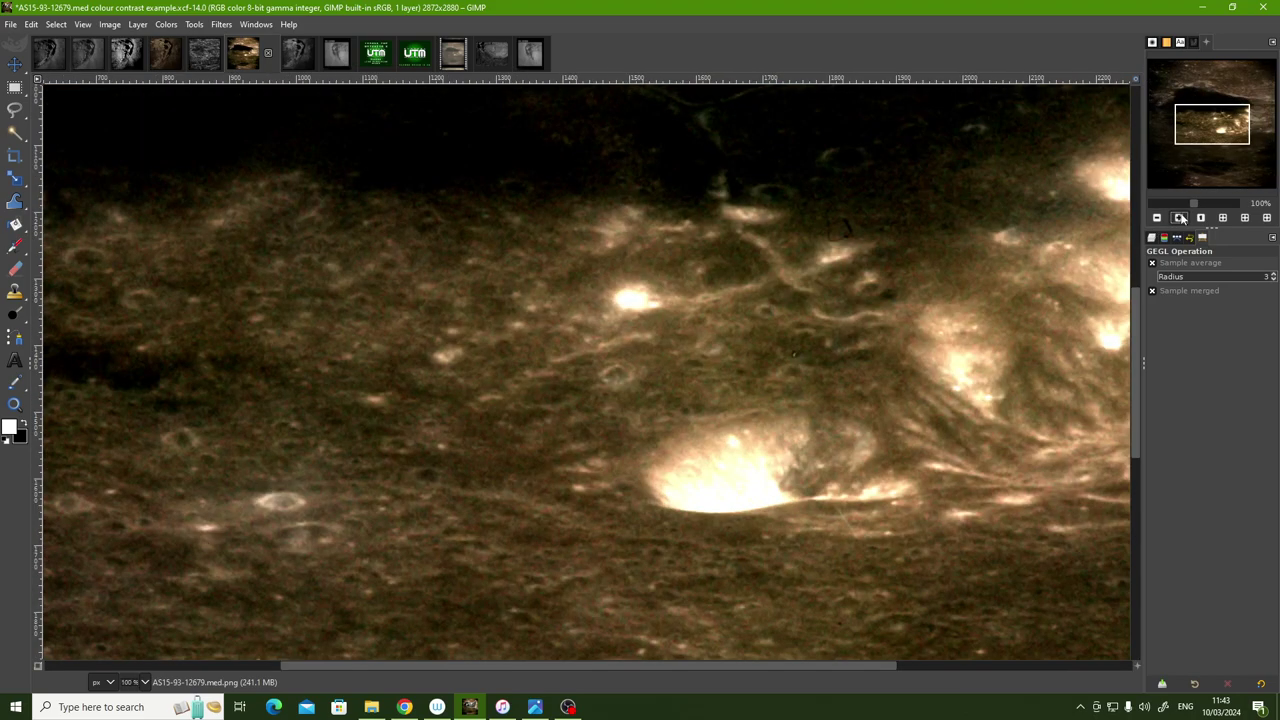
pyautogui.click(1180, 217)
pyautogui.click(1180, 217)
pyautogui.click(1180, 217)
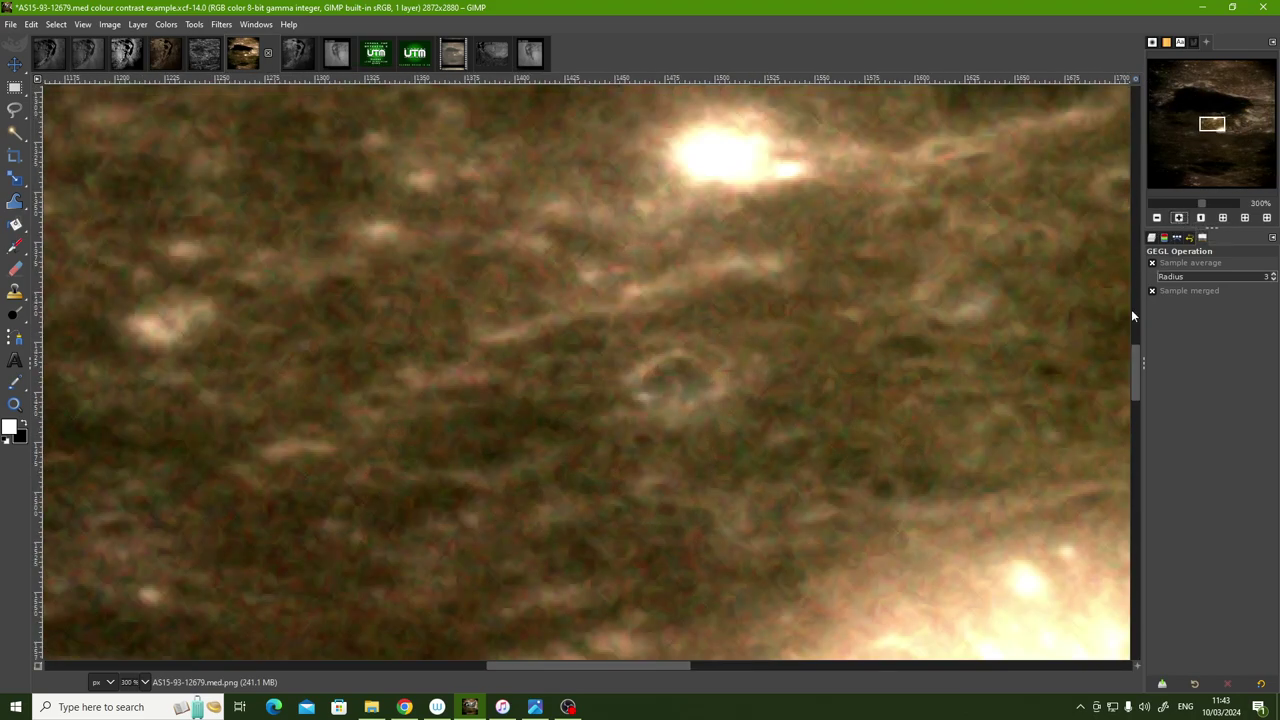
pyautogui.moveTo(674, 664); pyautogui.dragTo(536, 694)
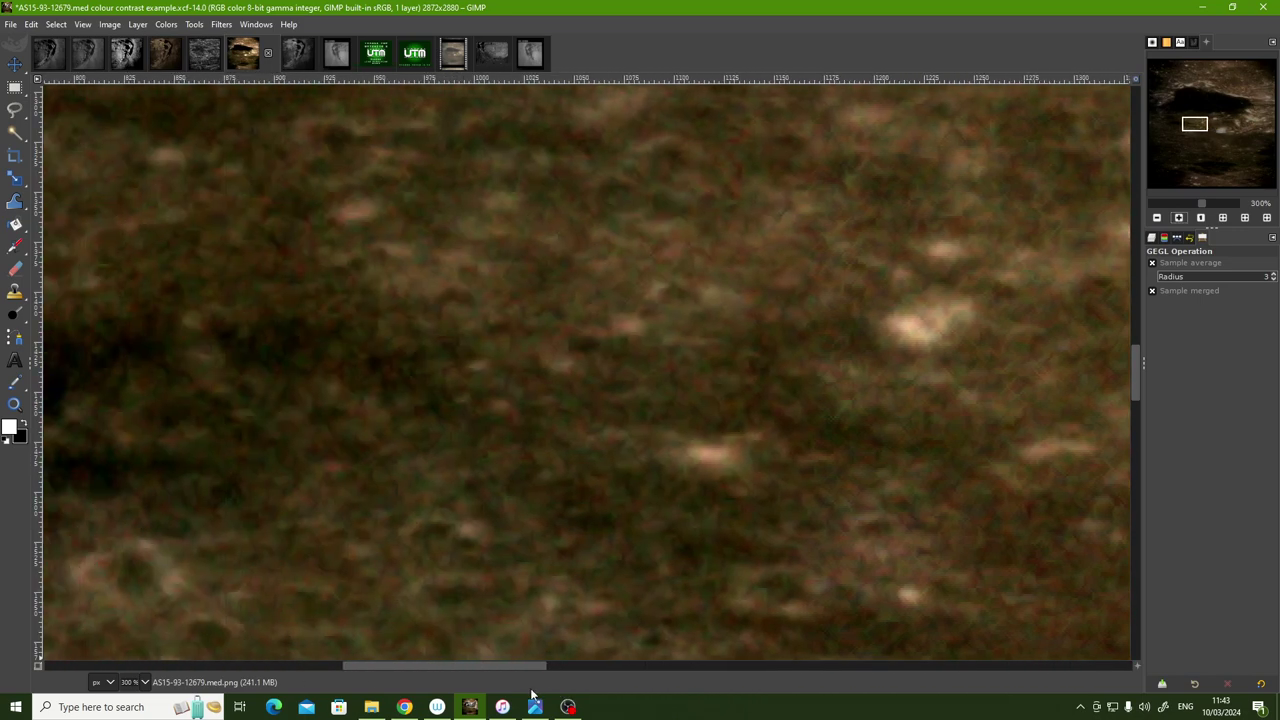
pyautogui.click(112, 25)
pyautogui.moveTo(132, 131)
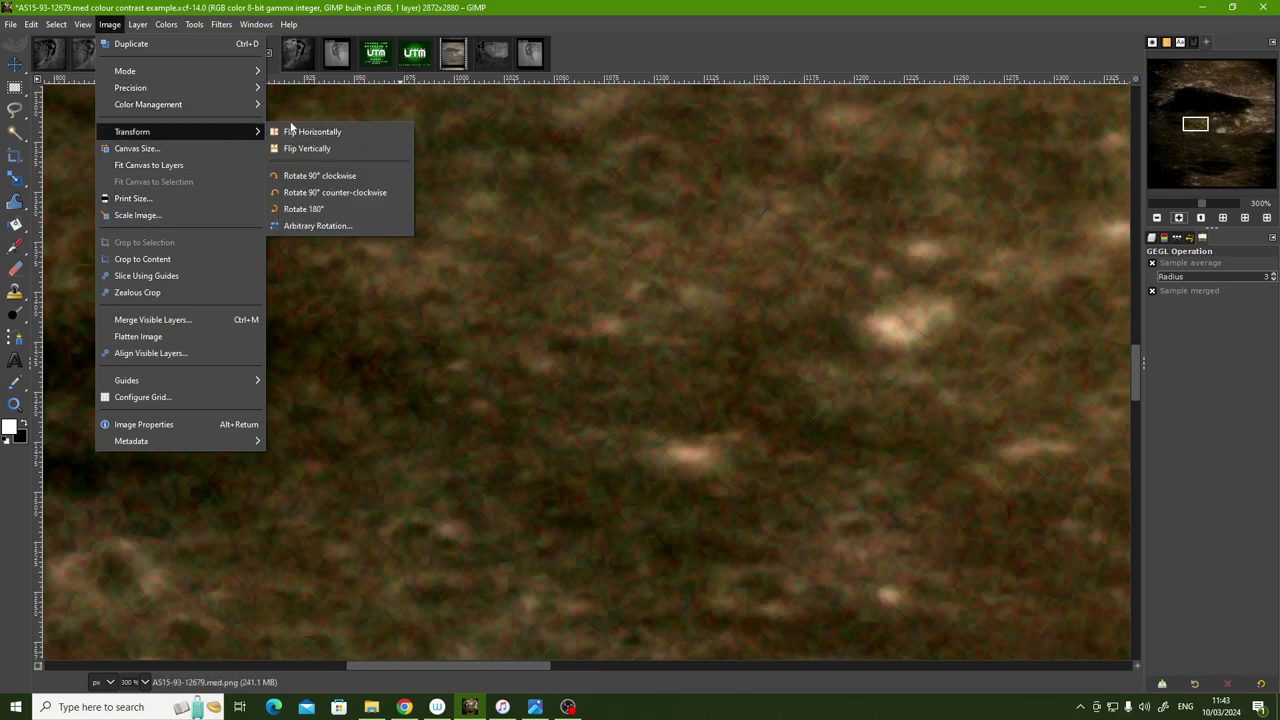
pyautogui.click(303, 89)
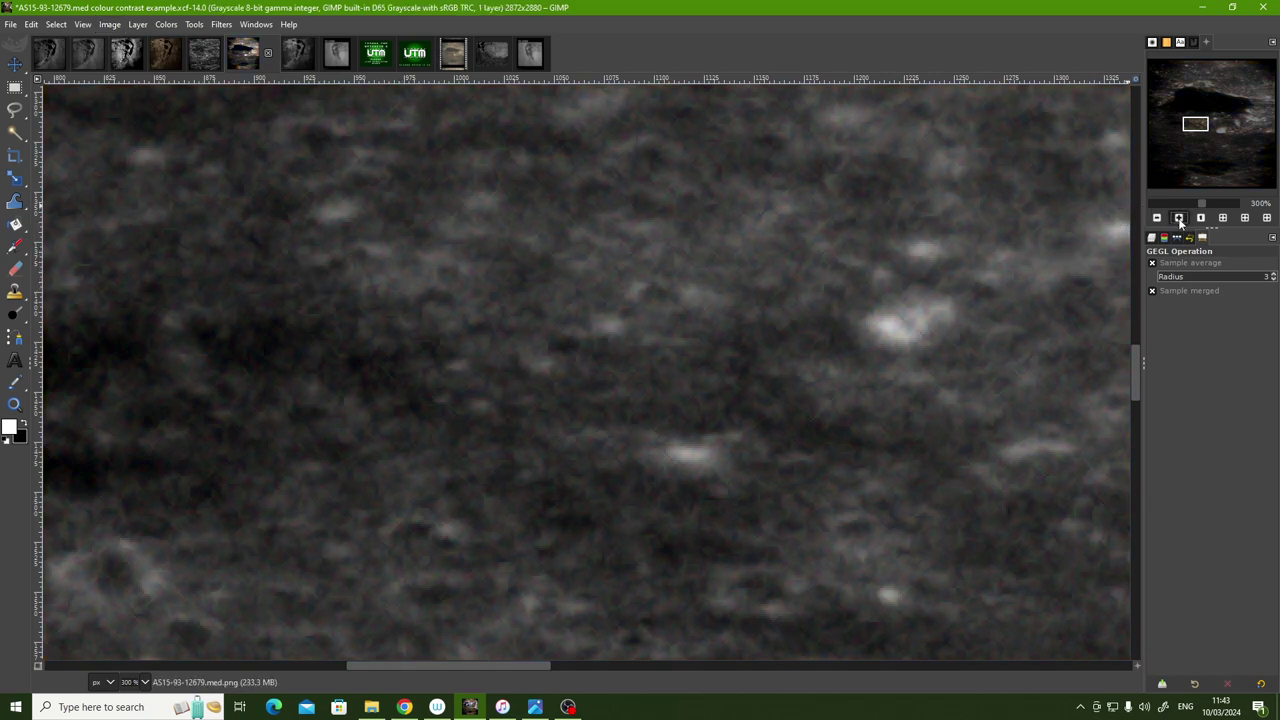
# - Inspect the smoothed surface grain at higher and lower magnifications
pyautogui.click(1179, 218)
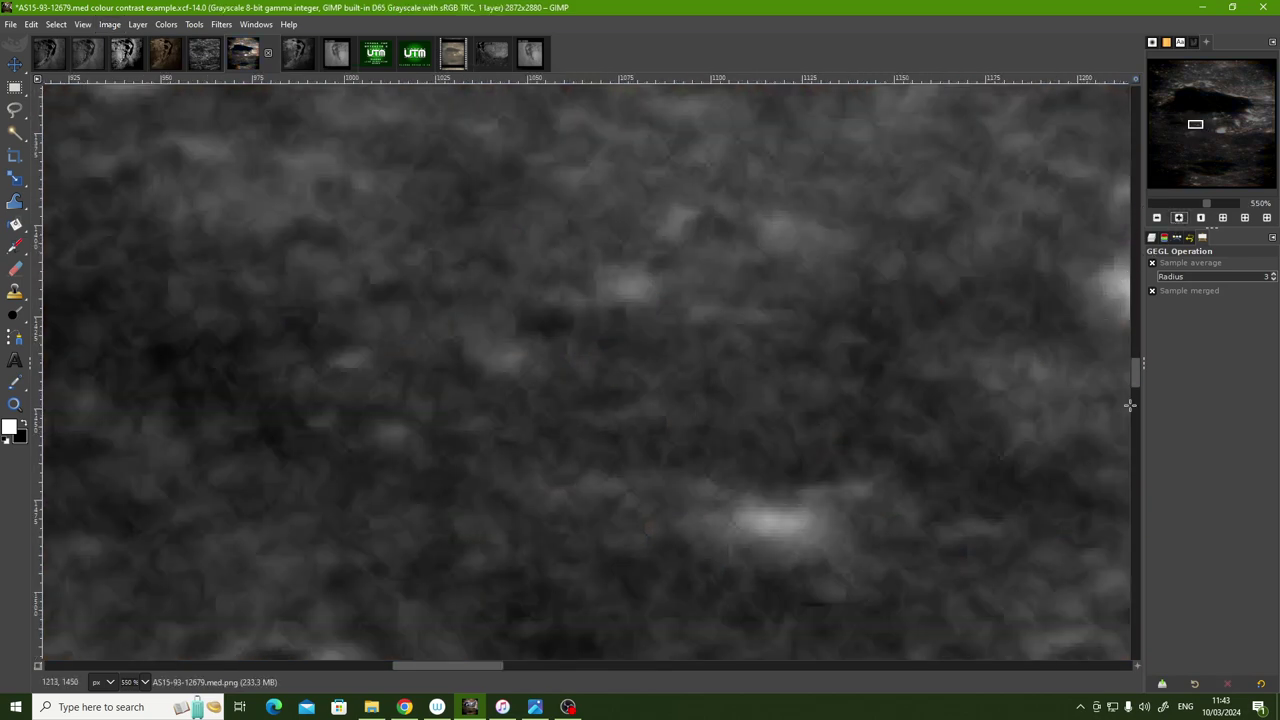
pyautogui.moveTo(1136, 368); pyautogui.dragTo(1137, 381)
pyautogui.click(1157, 218)
pyautogui.click(1157, 218)
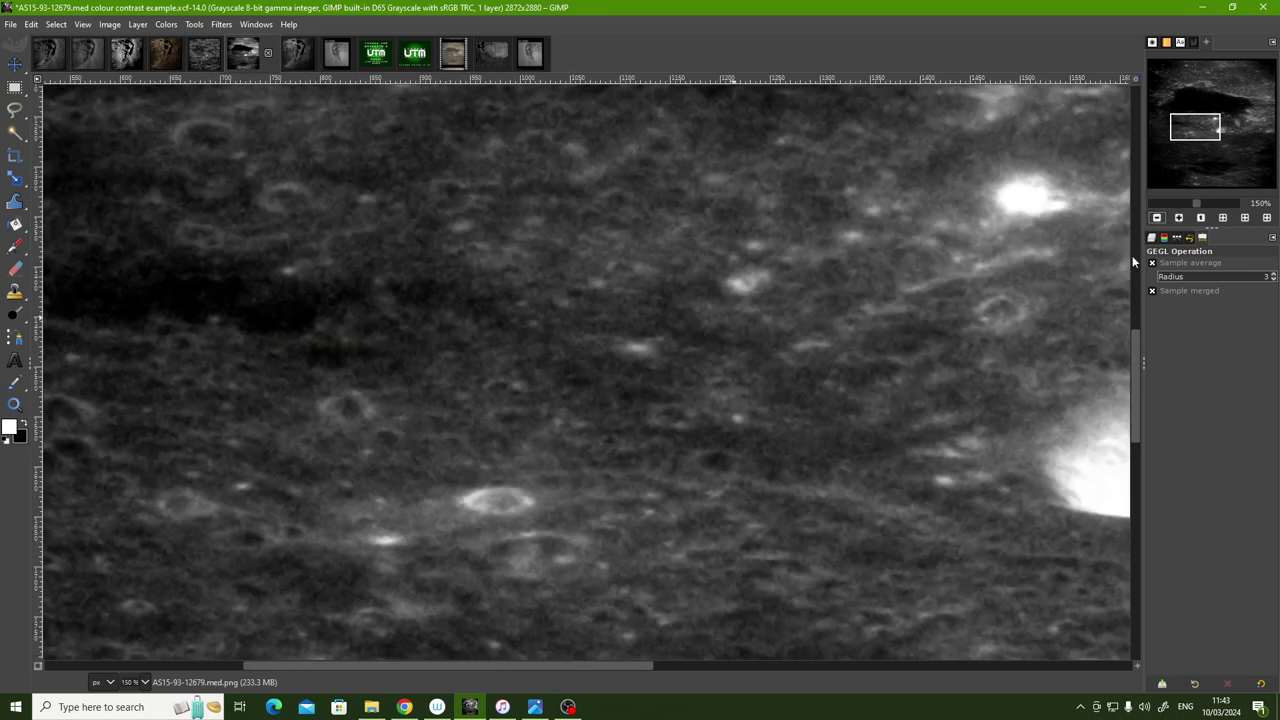
pyautogui.click(1178, 218)
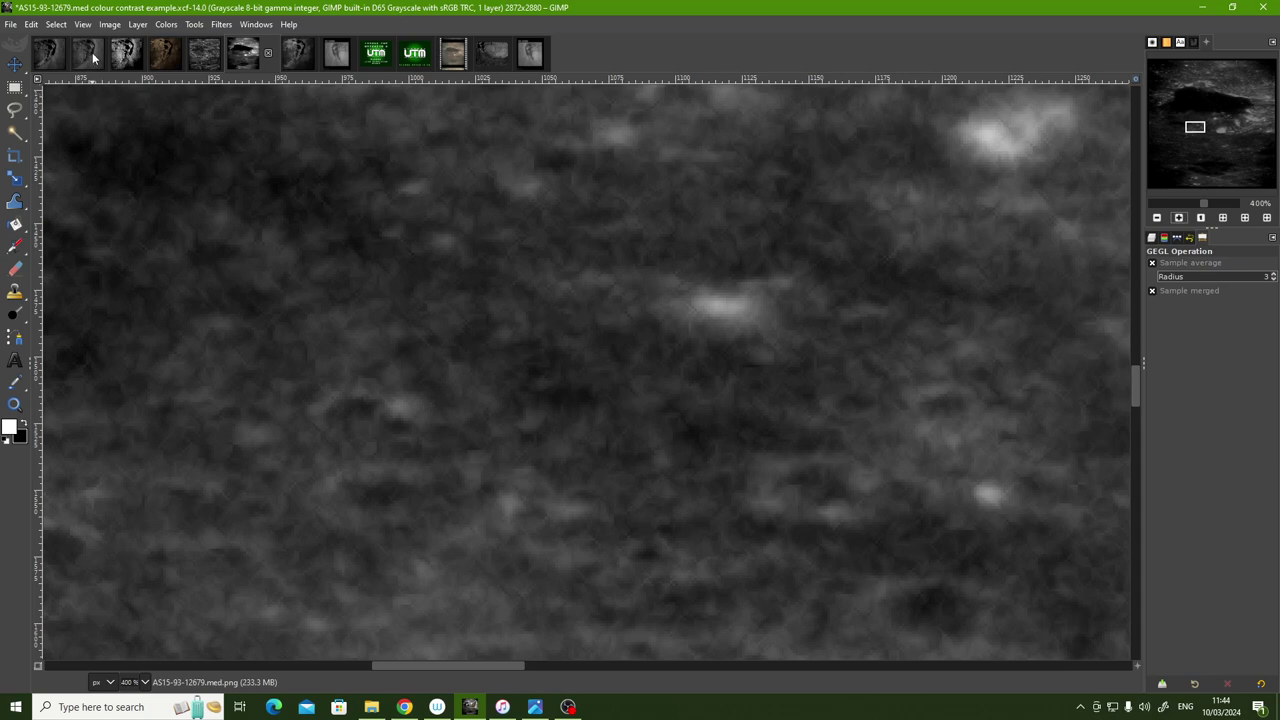
# - Glance at the ORIGINAL crater image, then show the EXPOSURE version
pyautogui.click(95, 62)
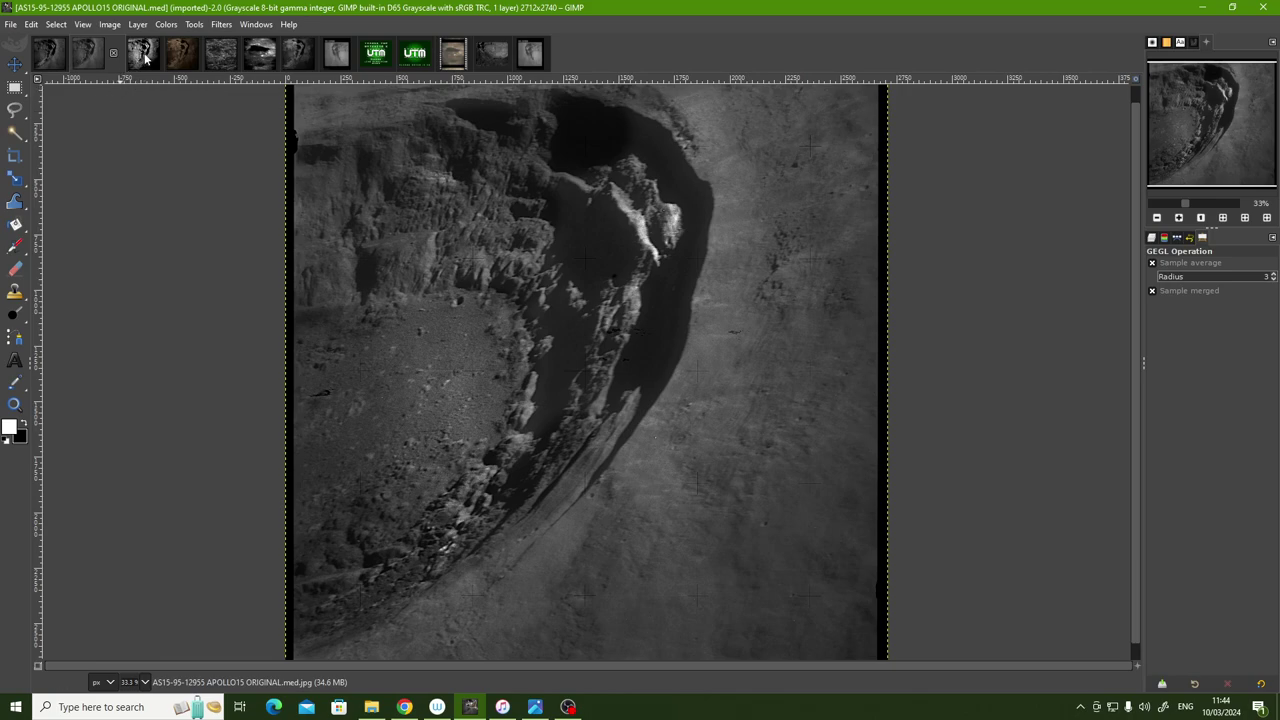
pyautogui.click(143, 57)
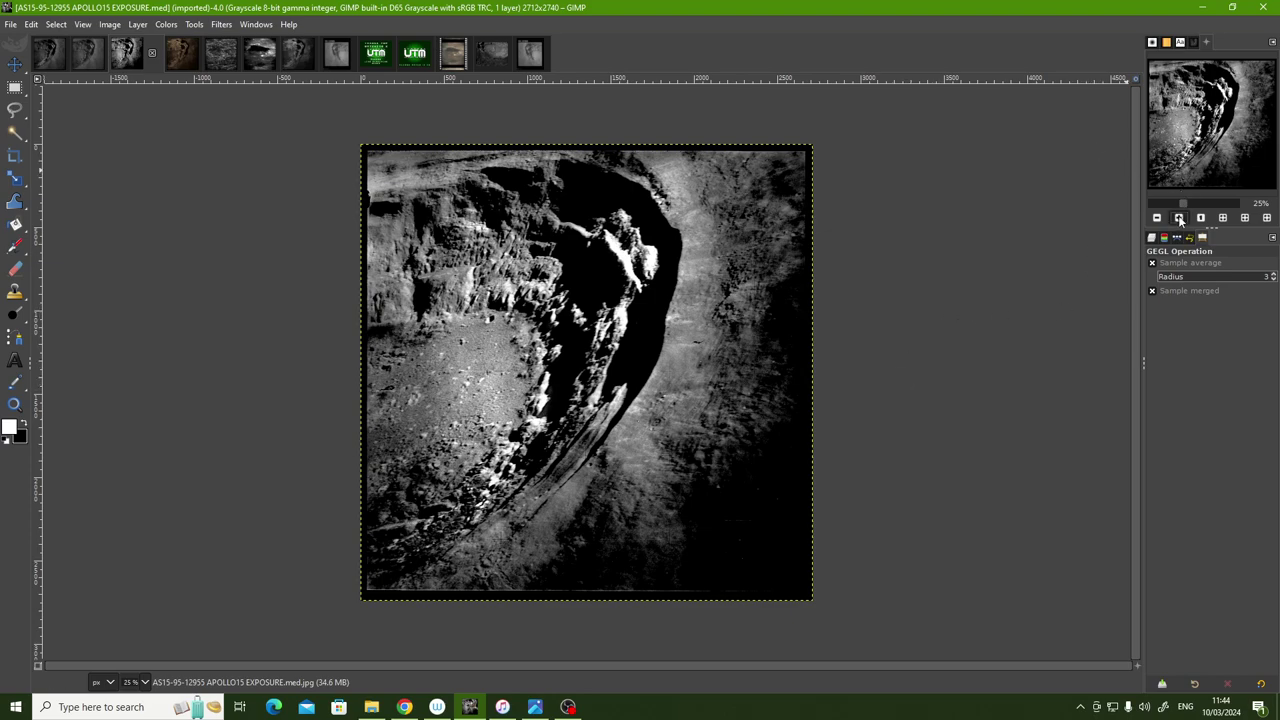
# - Magnify the shadowed crater wall and floor, then zoom out to 50%
pyautogui.click(1179, 218)
pyautogui.click(1179, 218)
pyautogui.click(1179, 218)
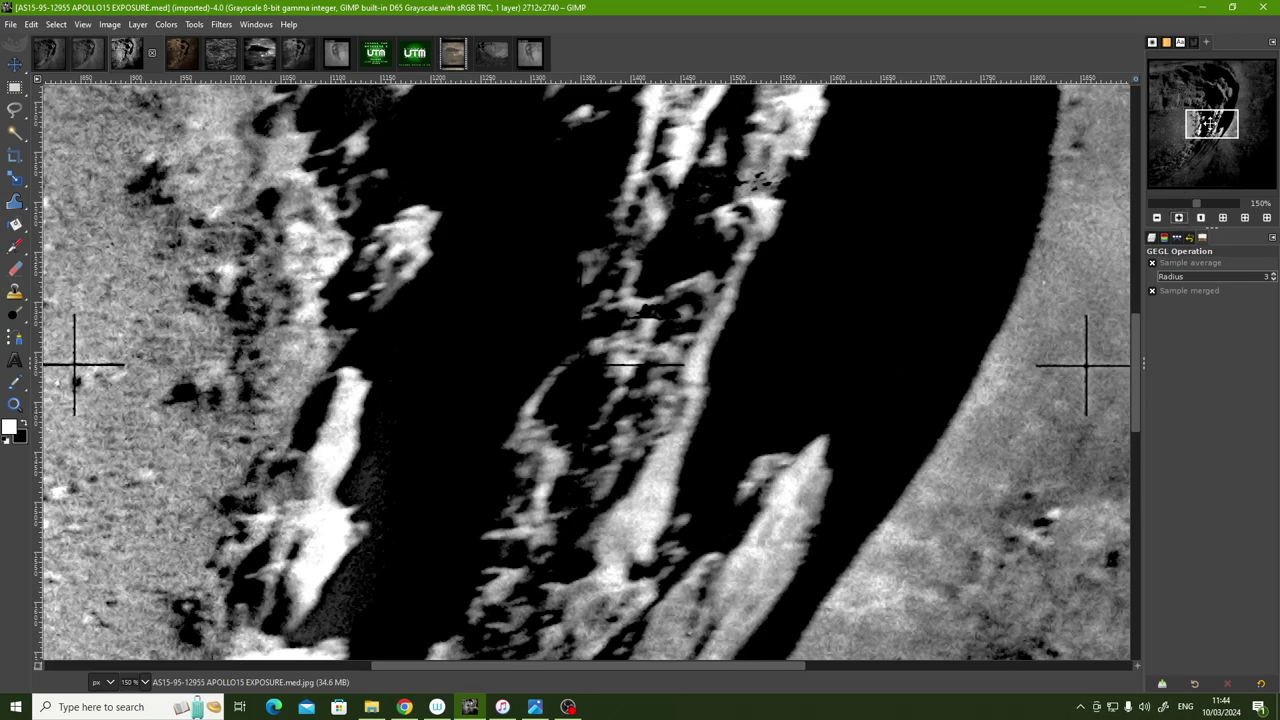
pyautogui.moveTo(1209, 121)
pyautogui.mouseDown()
pyautogui.moveTo(1168, 173)
pyautogui.moveTo(1173, 130)
pyautogui.mouseUp()
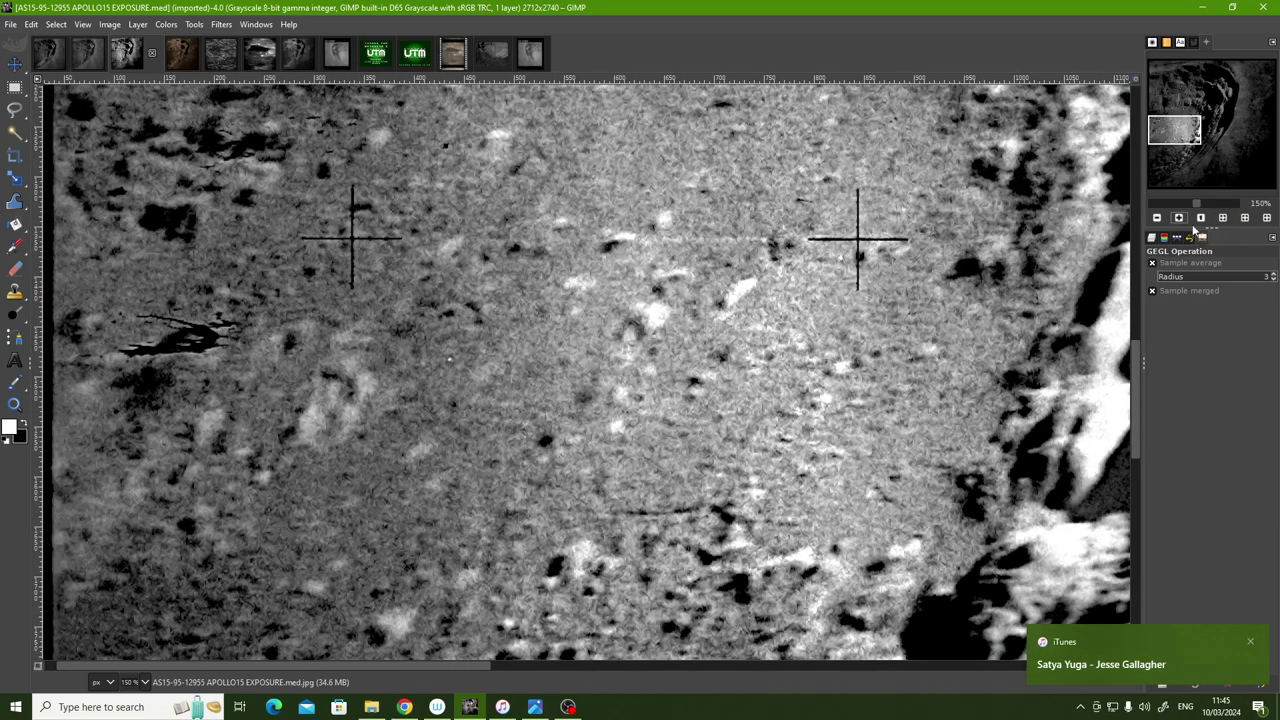
pyautogui.click(1180, 219)
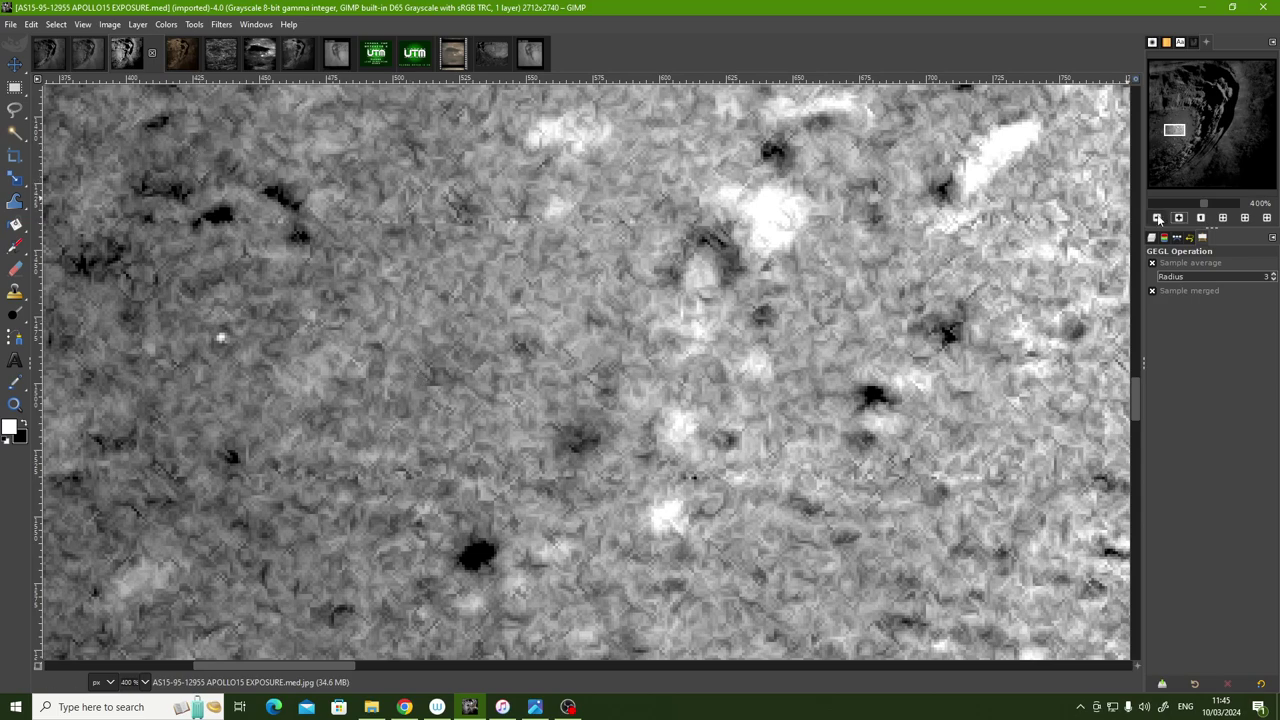
pyautogui.click(1157, 217)
pyautogui.click(1157, 217)
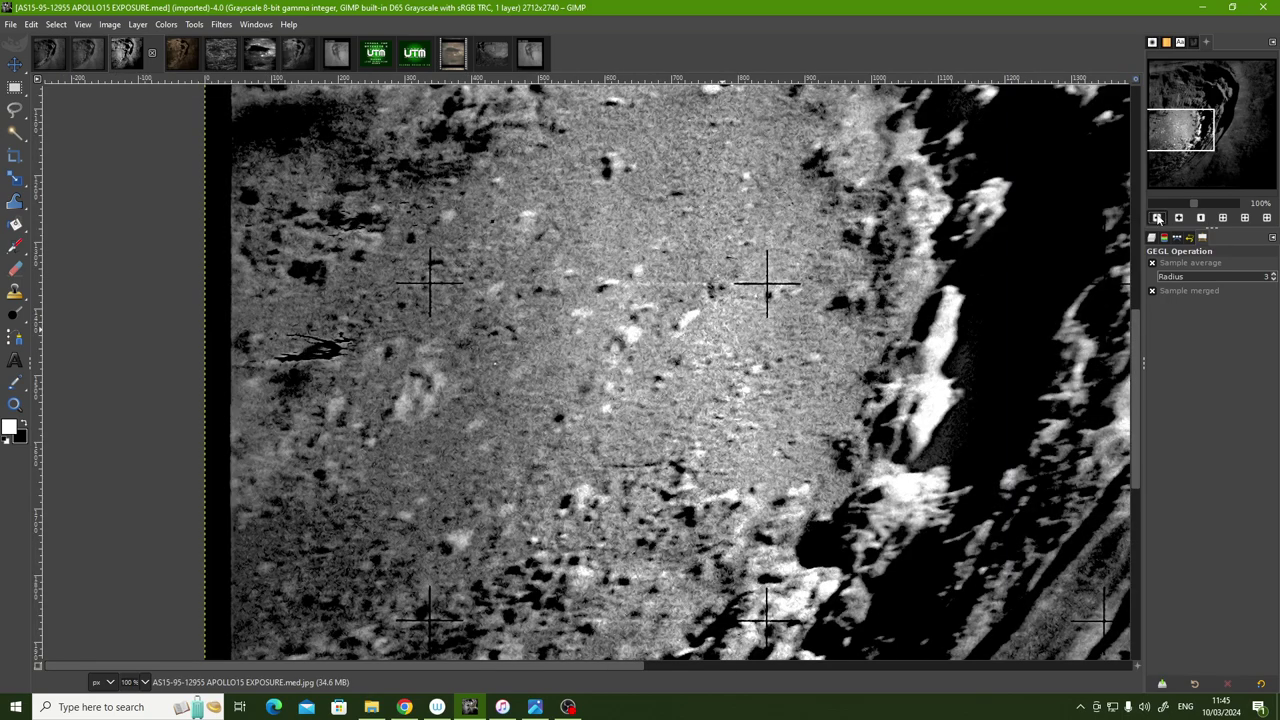
pyautogui.click(1157, 217)
pyautogui.click(1157, 217)
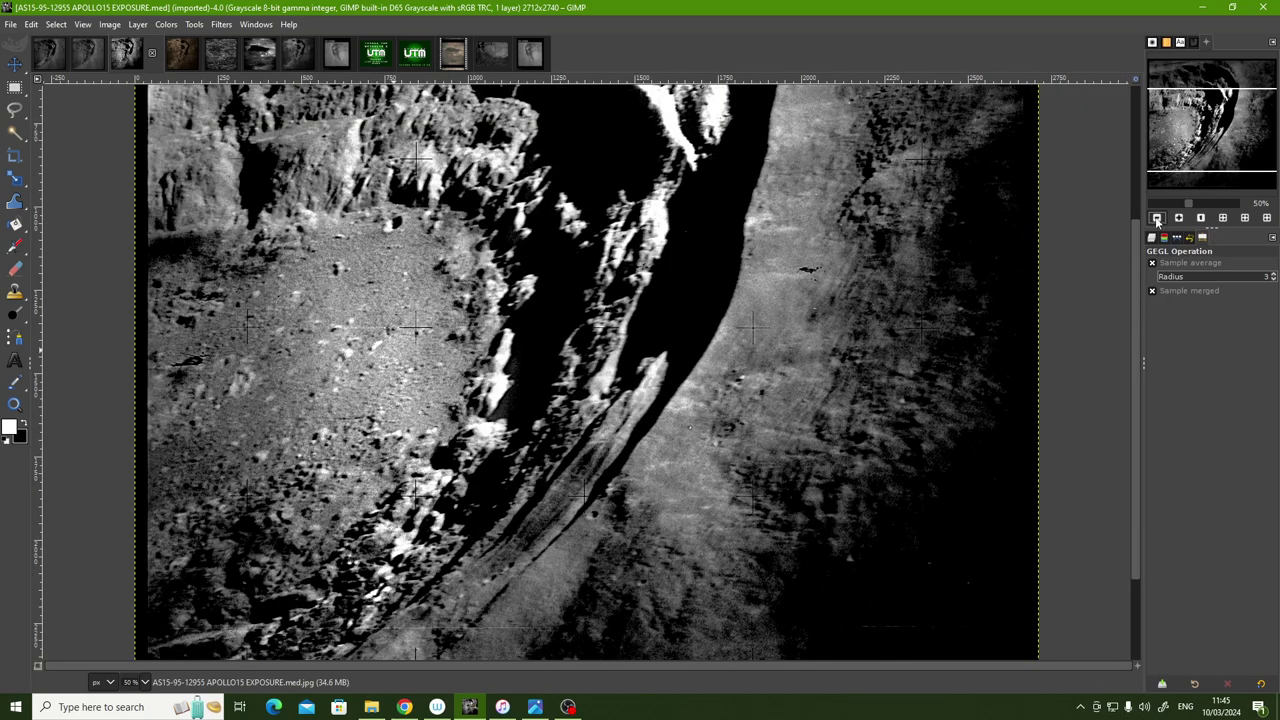
# - Pan over the upper rim and zoom in on the lower-left crater floor
pyautogui.moveTo(1176, 147); pyautogui.dragTo(1179, 120)
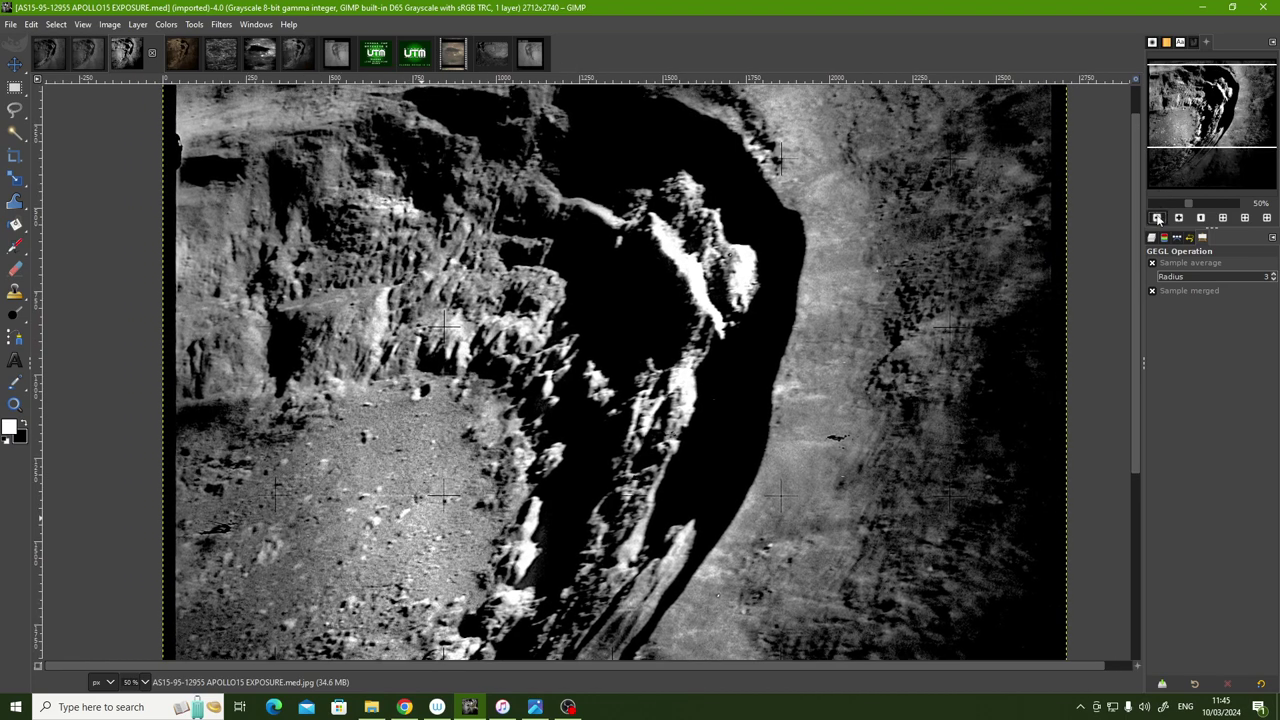
pyautogui.click(1157, 217)
pyautogui.moveTo(1189, 145); pyautogui.dragTo(1188, 168)
pyautogui.click(1179, 218)
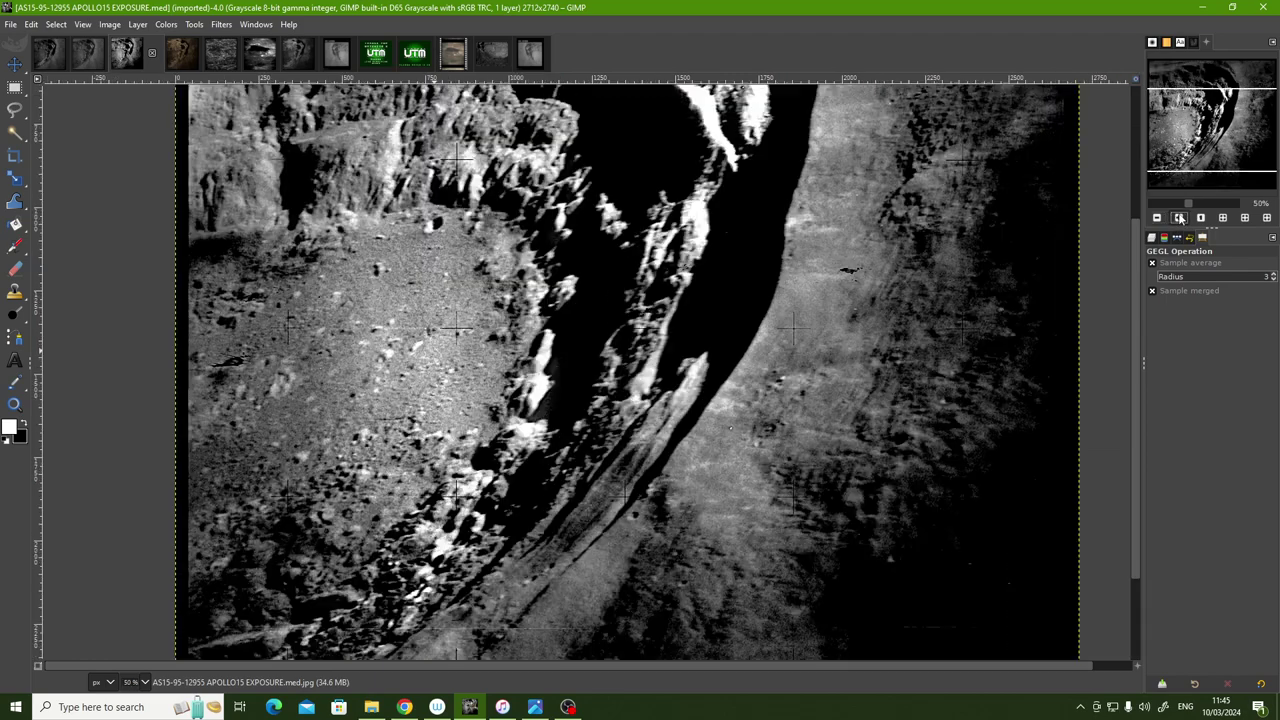
pyautogui.click(1179, 218)
pyautogui.moveTo(1211, 146); pyautogui.dragTo(1196, 168)
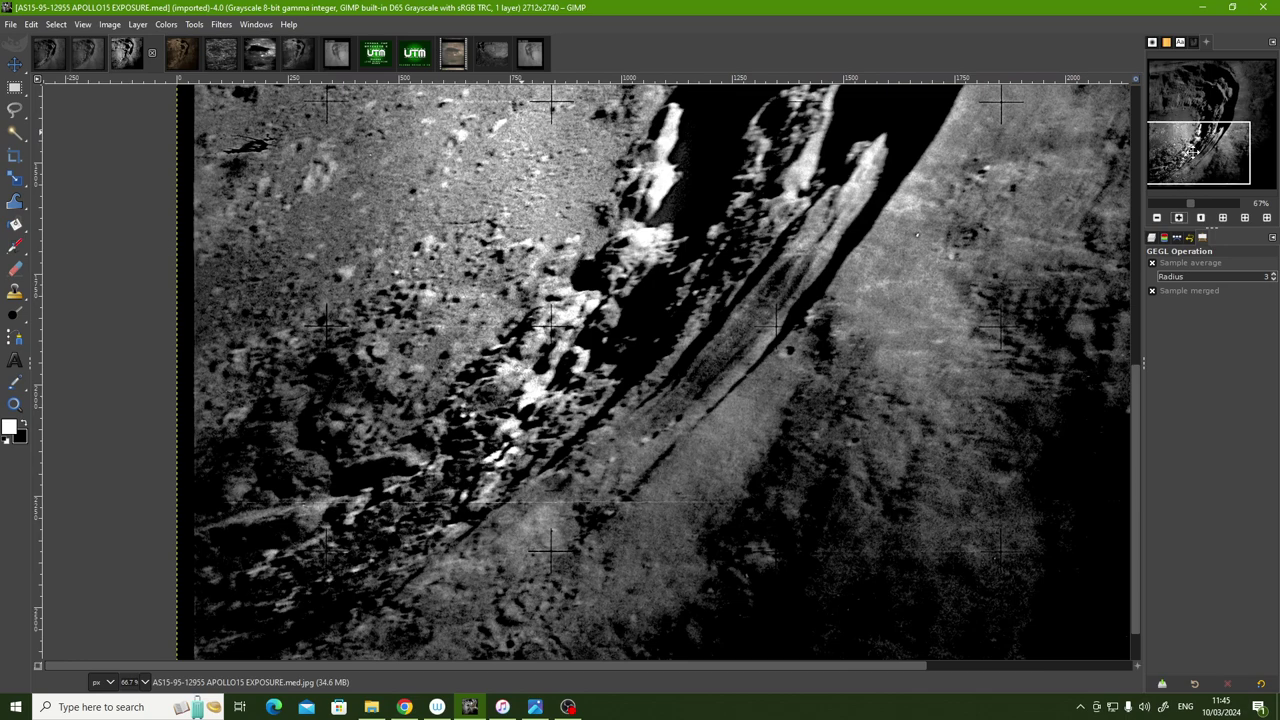
pyautogui.moveTo(1193, 163); pyautogui.dragTo(1189, 165)
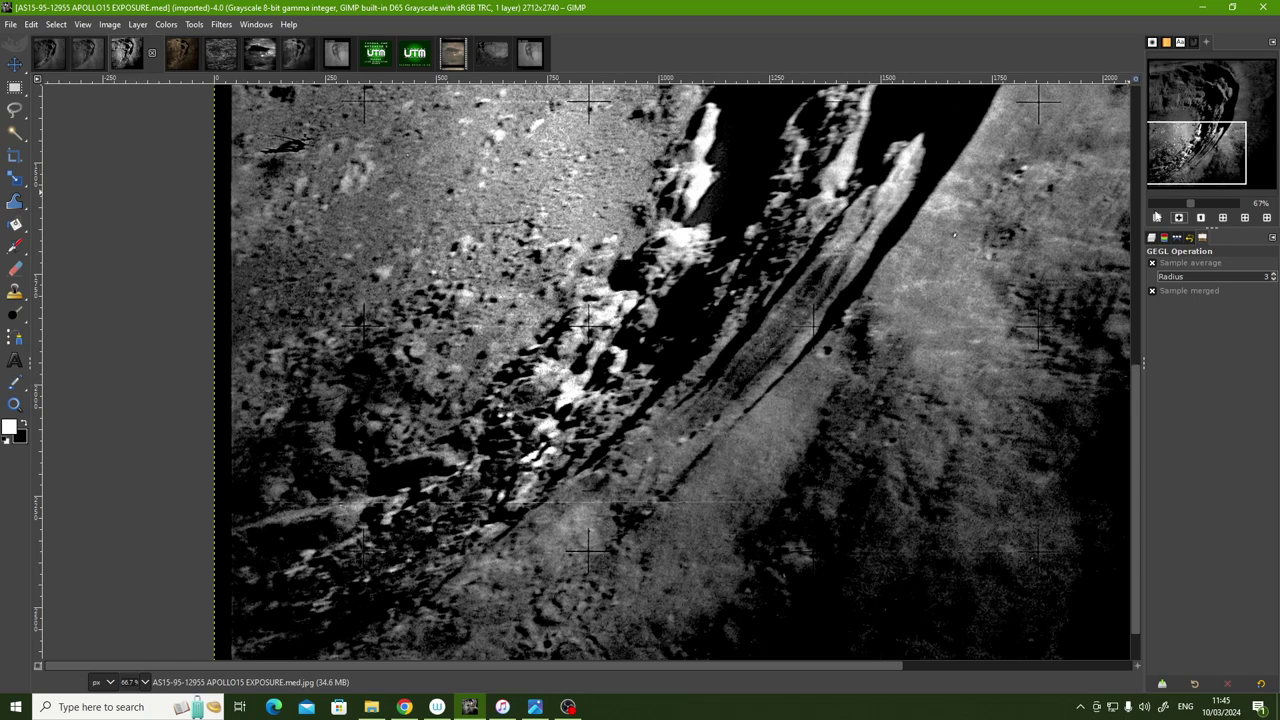
# - Zoom back to half size and open the AS15-95-12955 scan with its film border
pyautogui.click(1157, 218)
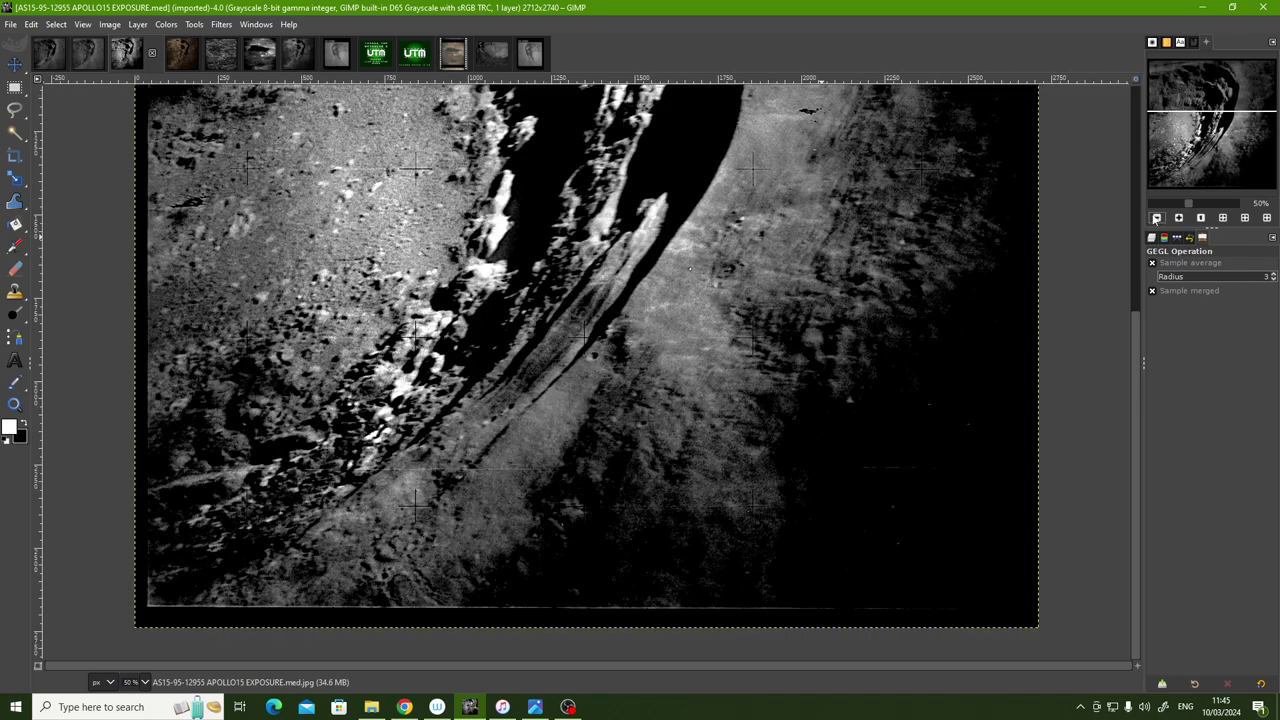
pyautogui.moveTo(1137, 324); pyautogui.dragTo(1119, 151)
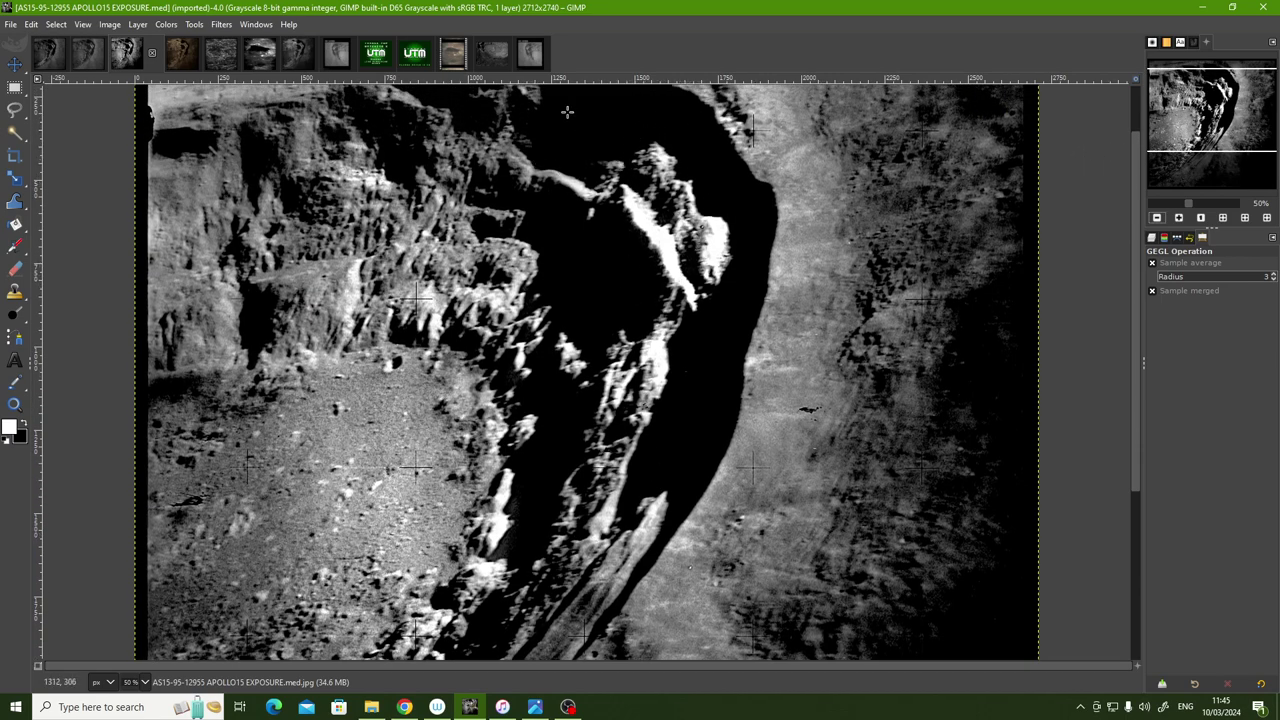
pyautogui.click(530, 54)
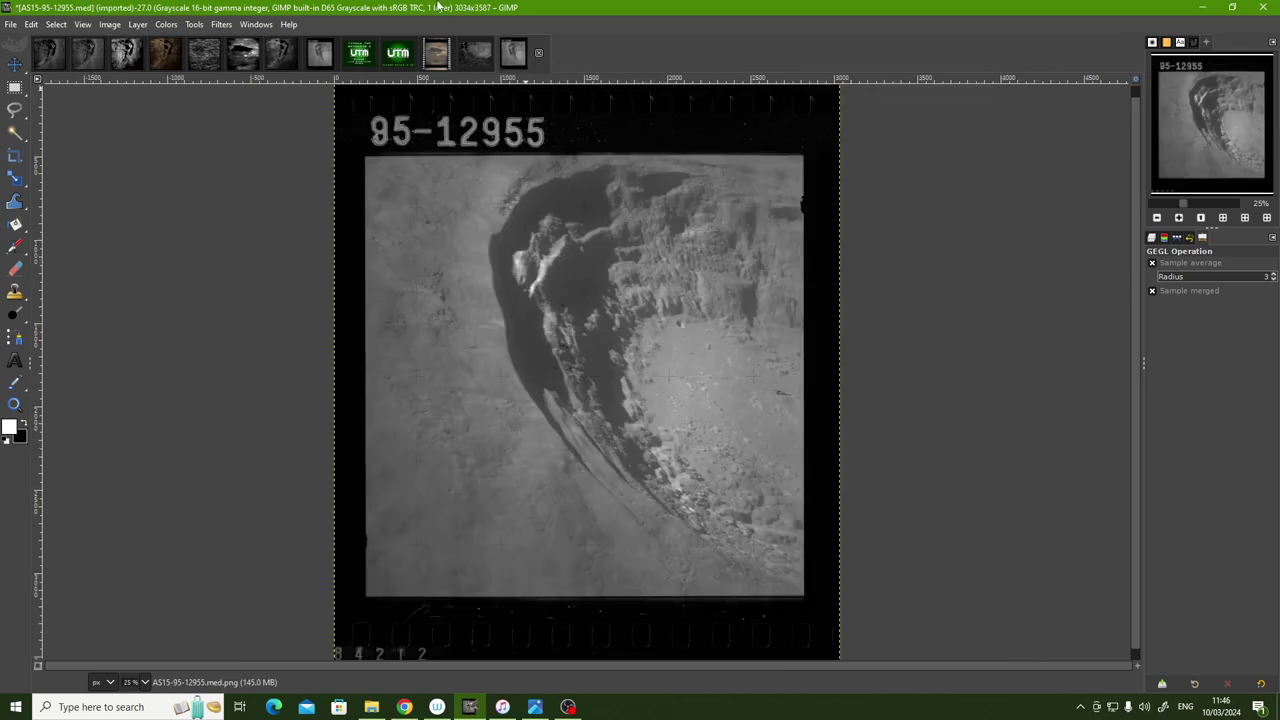
# - Inspect the Aristarchus crater's central peak and rim, then show the sepia APOLLO15 image at 9.09%
pyautogui.click(480, 55)
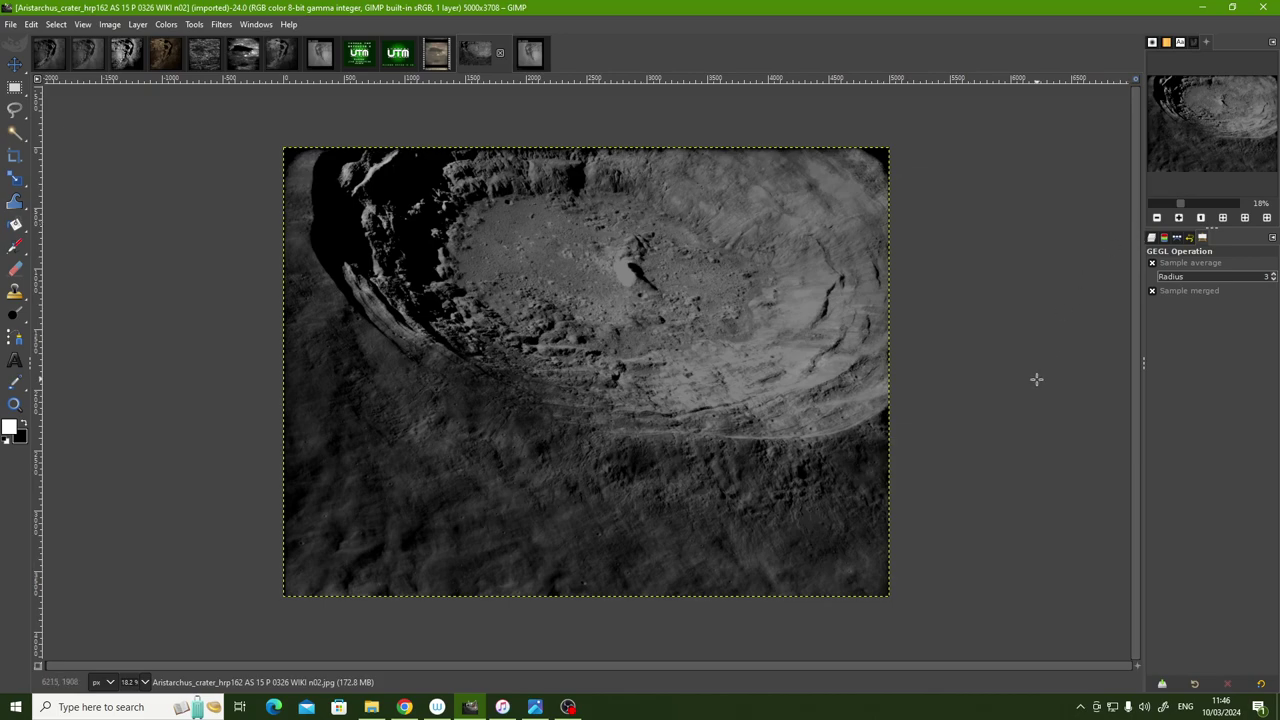
pyautogui.click(1178, 217)
pyautogui.click(1178, 217)
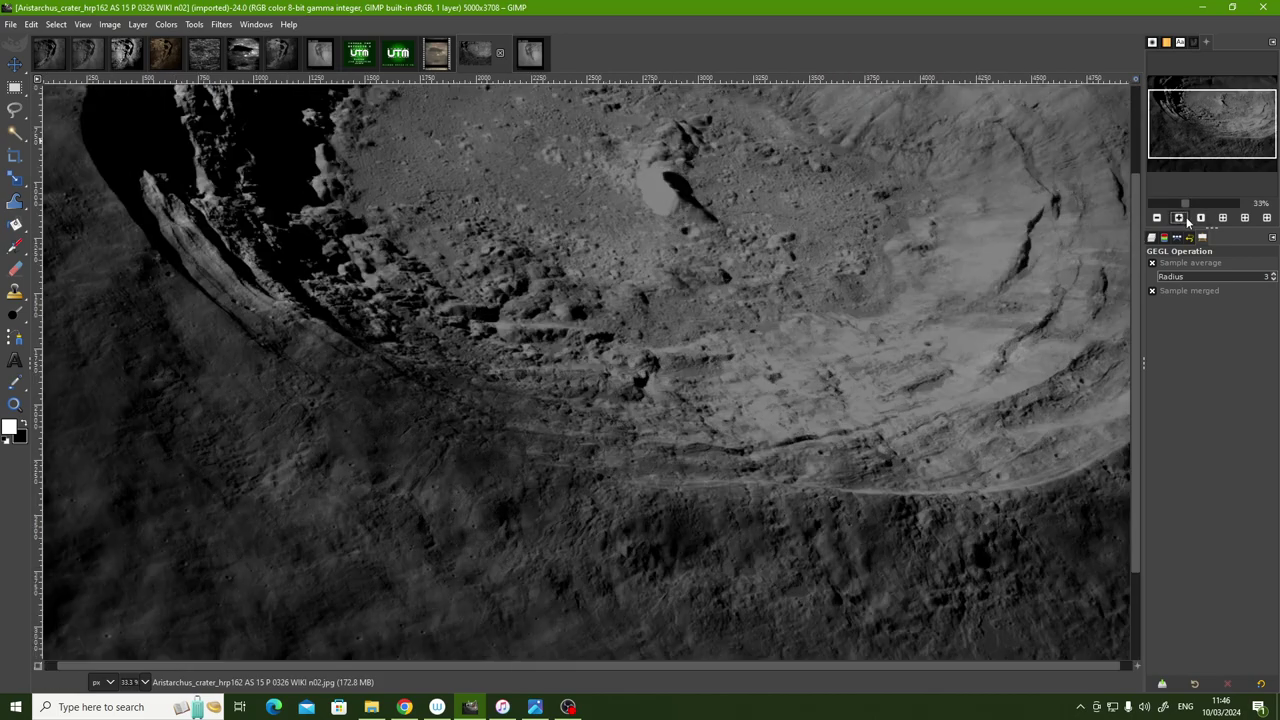
pyautogui.moveTo(1138, 225); pyautogui.dragTo(1111, 157)
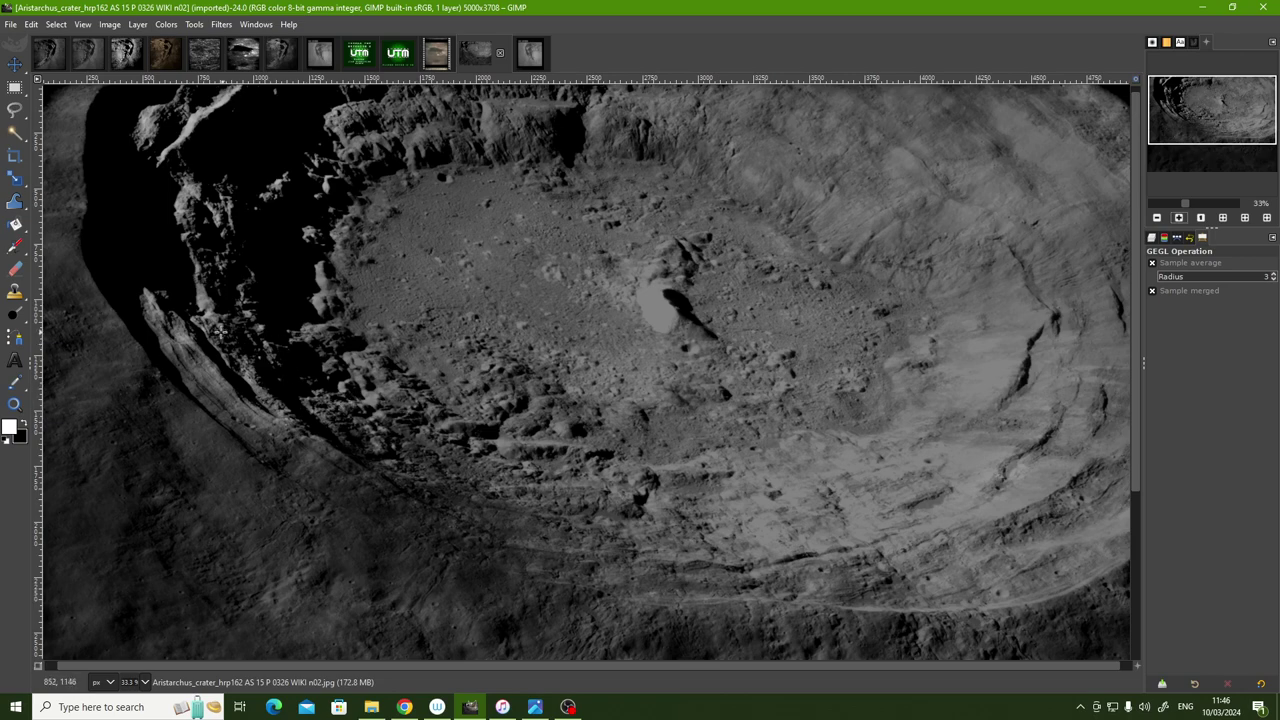
pyautogui.click(1178, 217)
pyautogui.click(1178, 217)
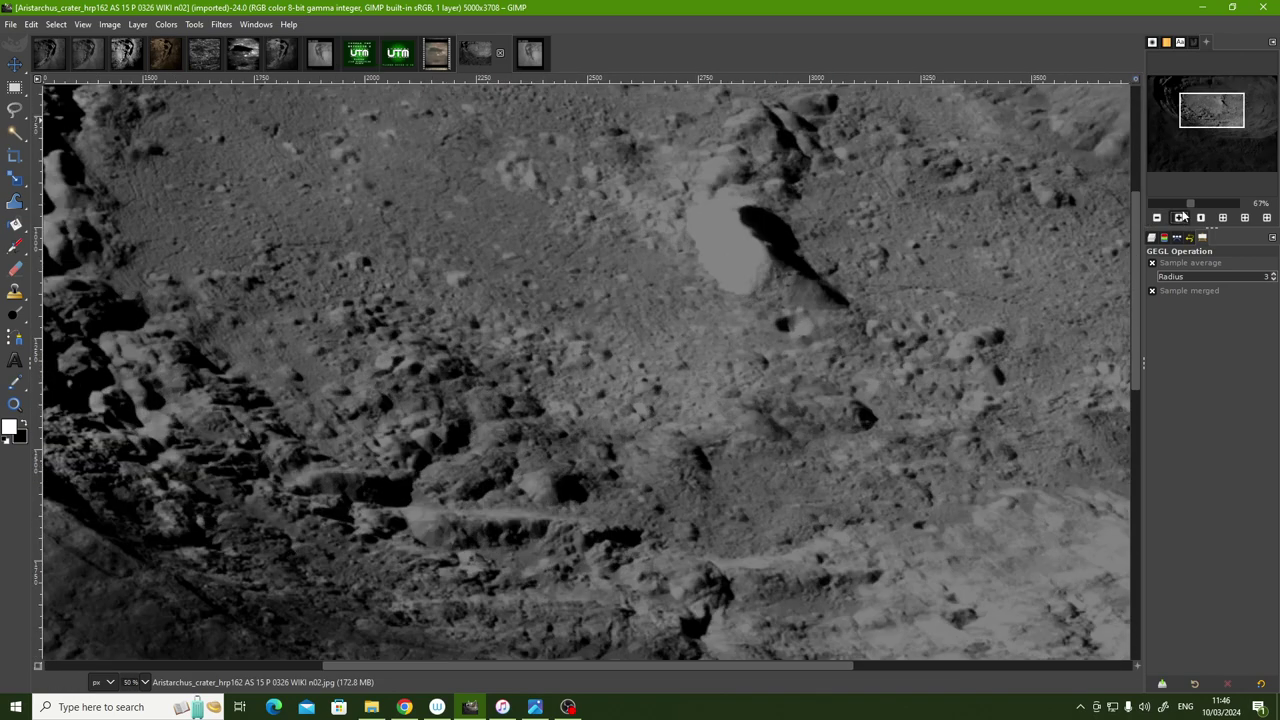
pyautogui.moveTo(1210, 114); pyautogui.dragTo(1184, 114)
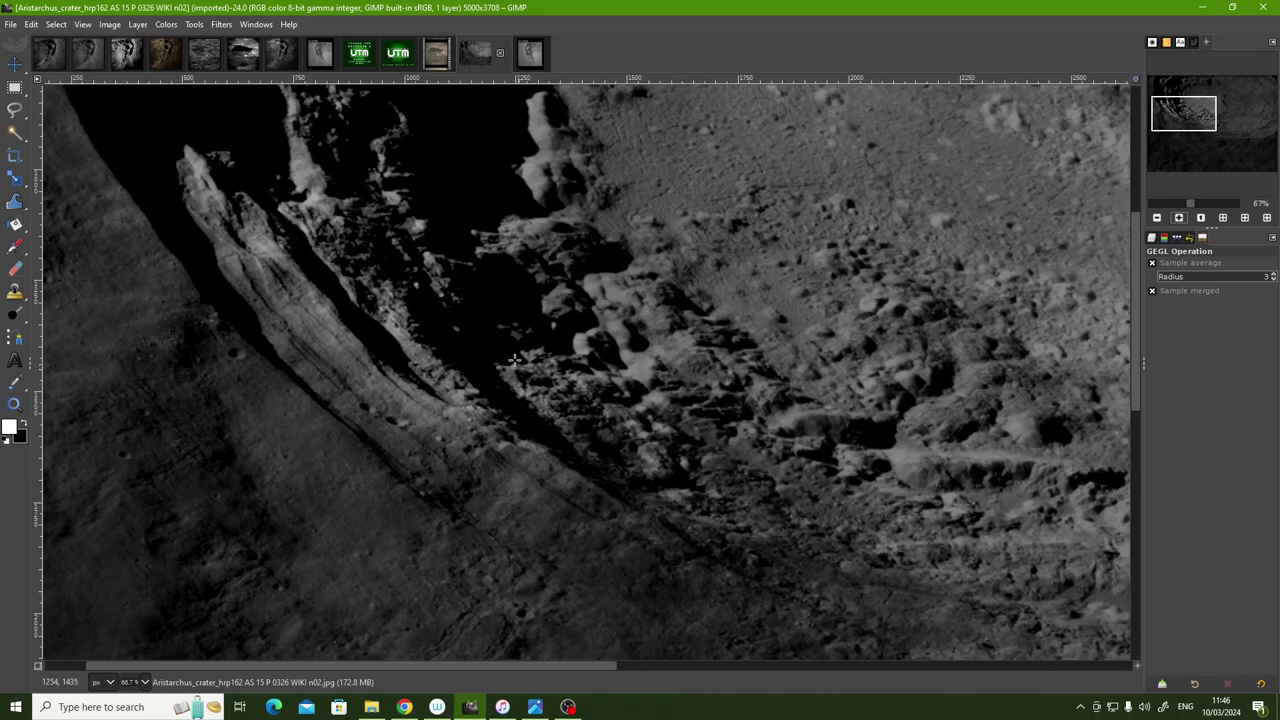
pyautogui.click(1157, 217)
pyautogui.click(1157, 217)
pyautogui.click(1157, 217)
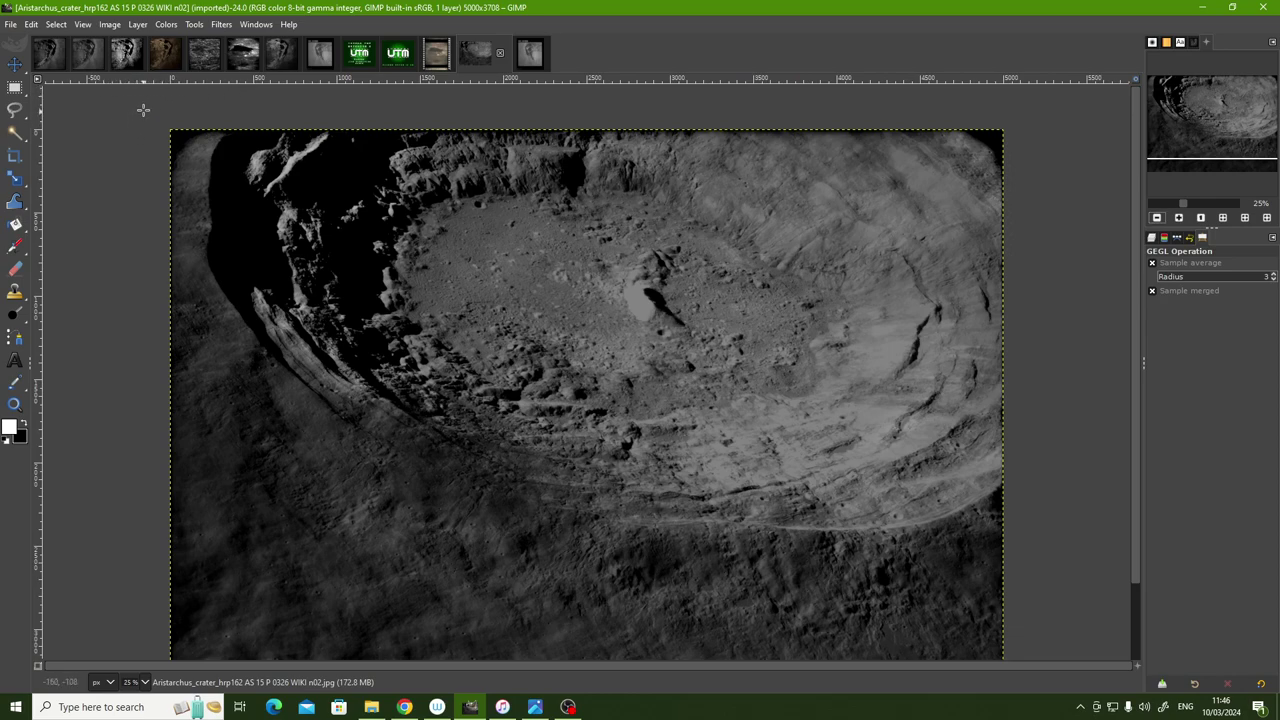
pyautogui.click(169, 56)
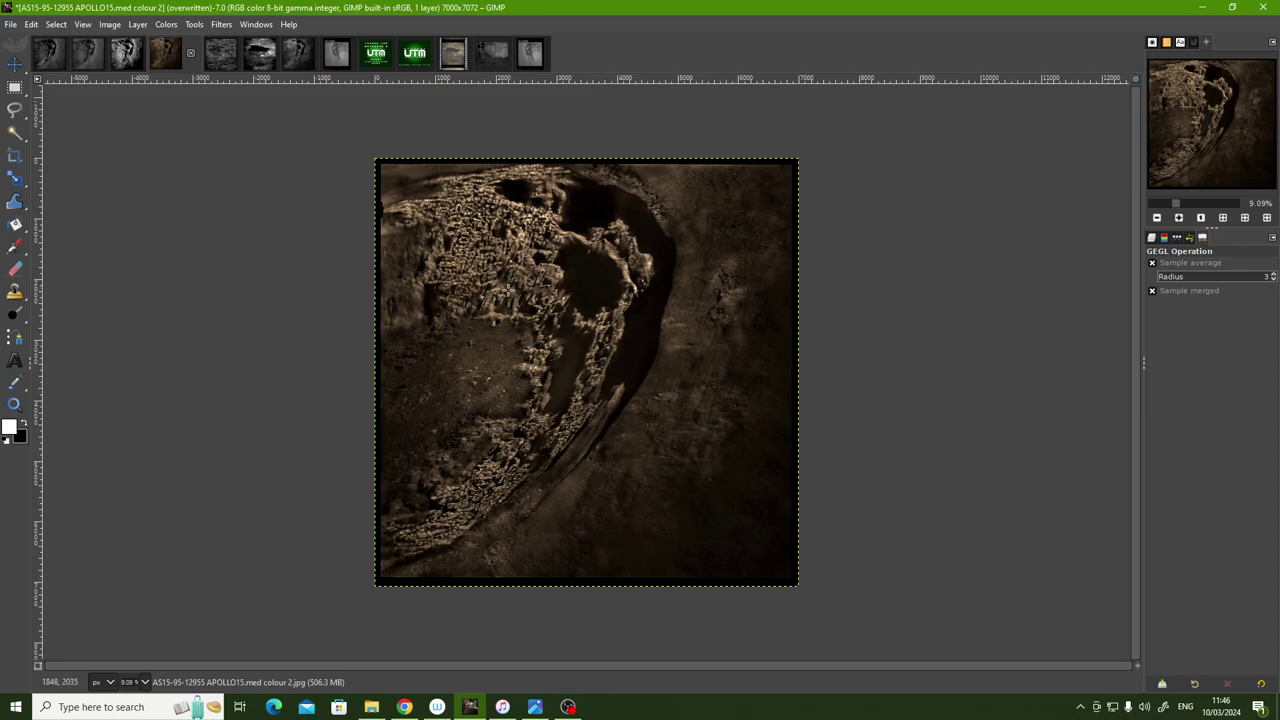
pyautogui.click(1178, 217)
pyautogui.click(1178, 217)
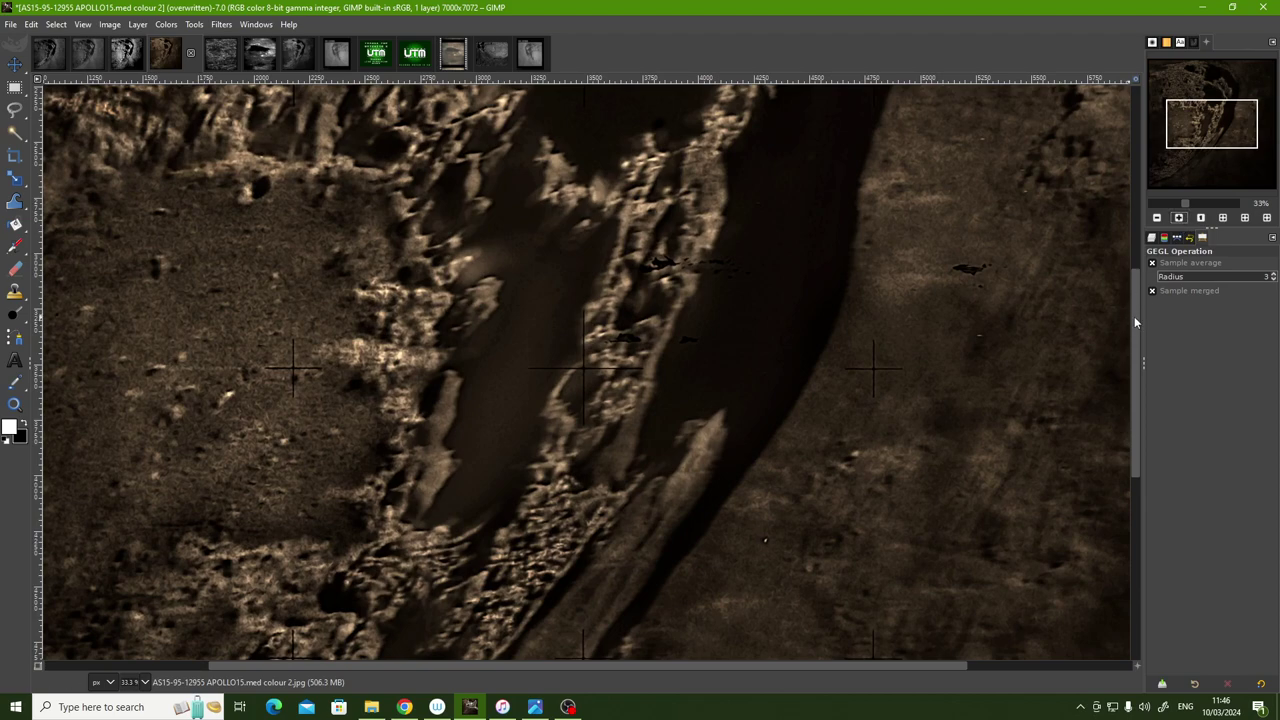
pyautogui.moveTo(1134, 314); pyautogui.dragTo(1134, 172)
pyautogui.moveTo(800, 668); pyautogui.dragTo(601, 679)
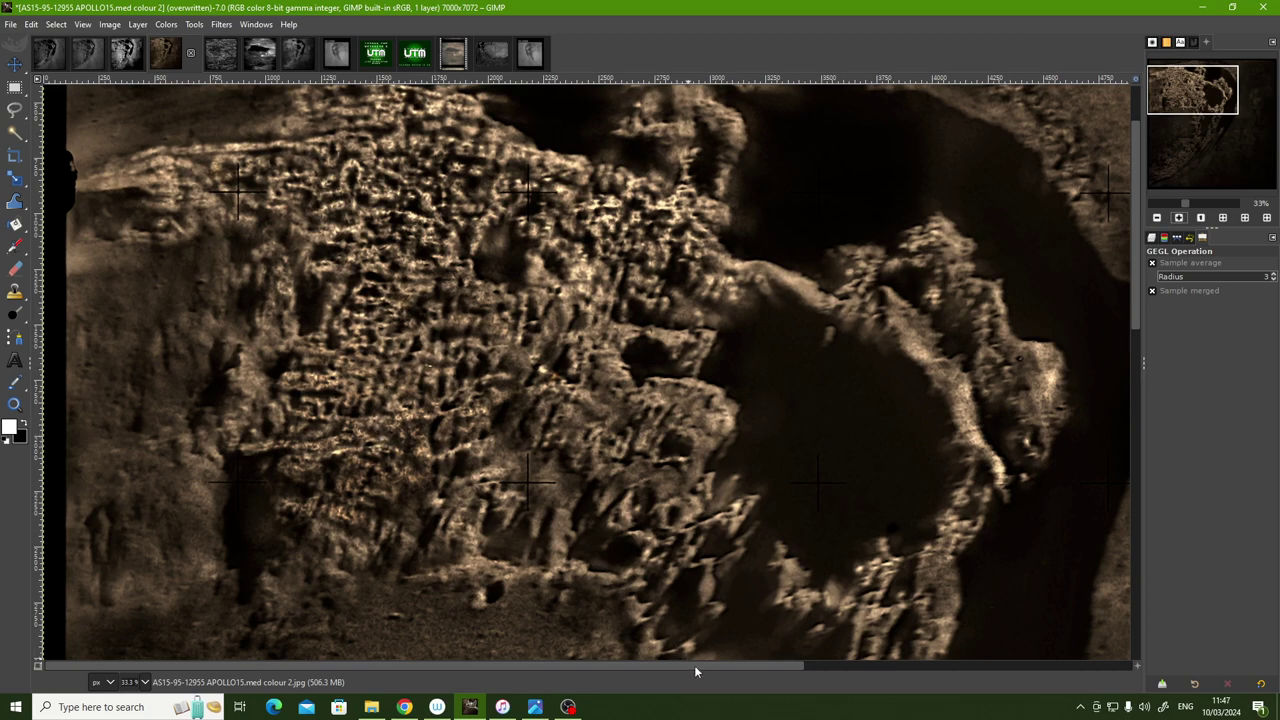
pyautogui.scroll(3, 1131, 220)
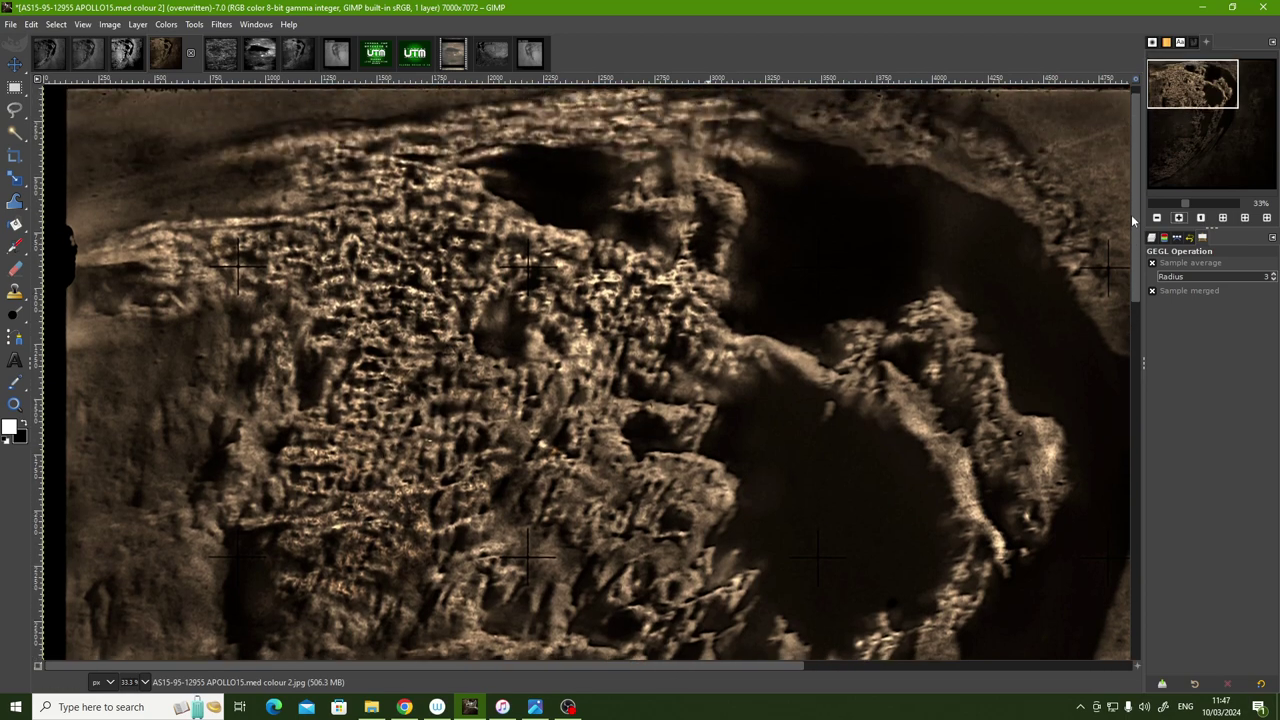
pyautogui.scroll(2, 1137, 195)
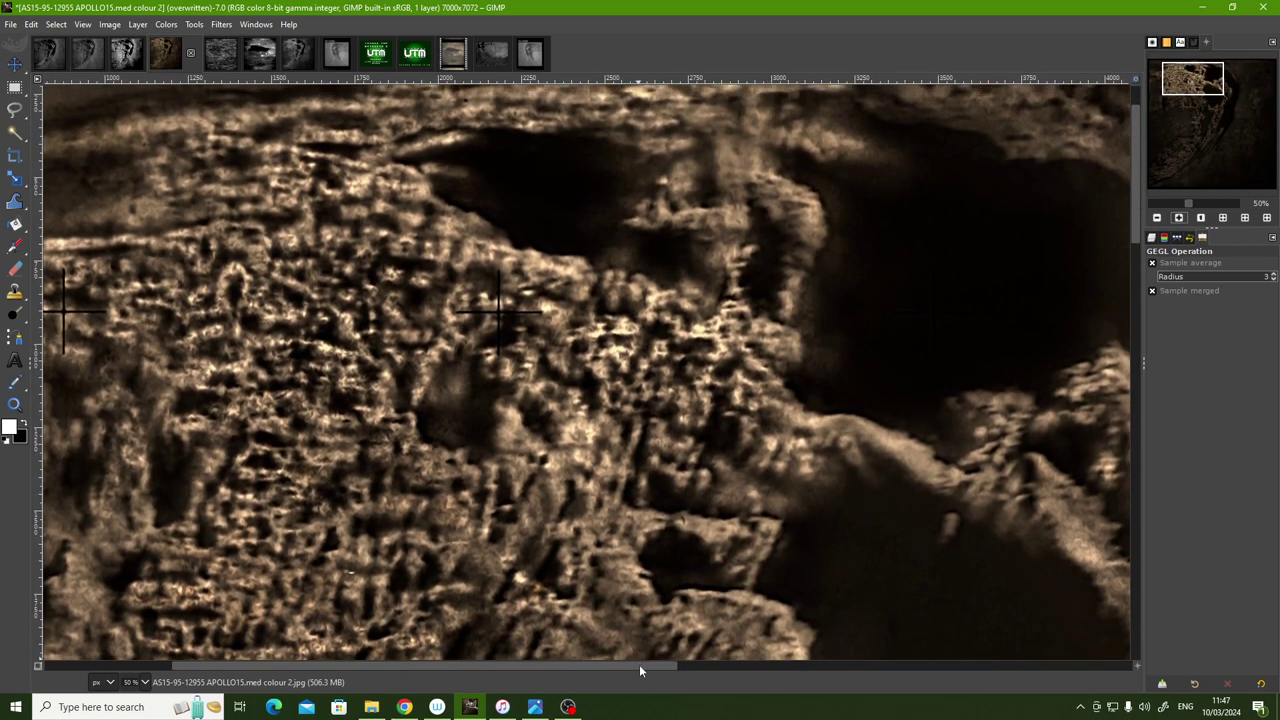
pyautogui.moveTo(639, 670); pyautogui.dragTo(547, 670)
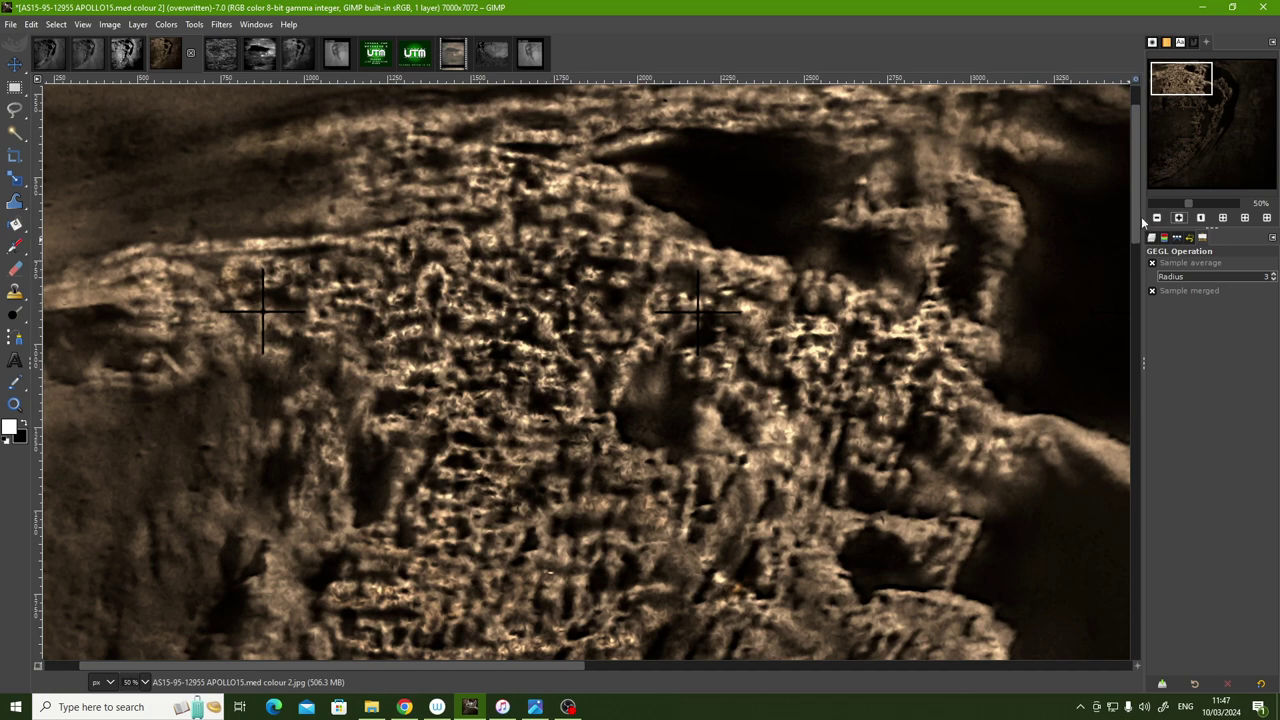
pyautogui.moveTo(1137, 222); pyautogui.dragTo(1136, 236)
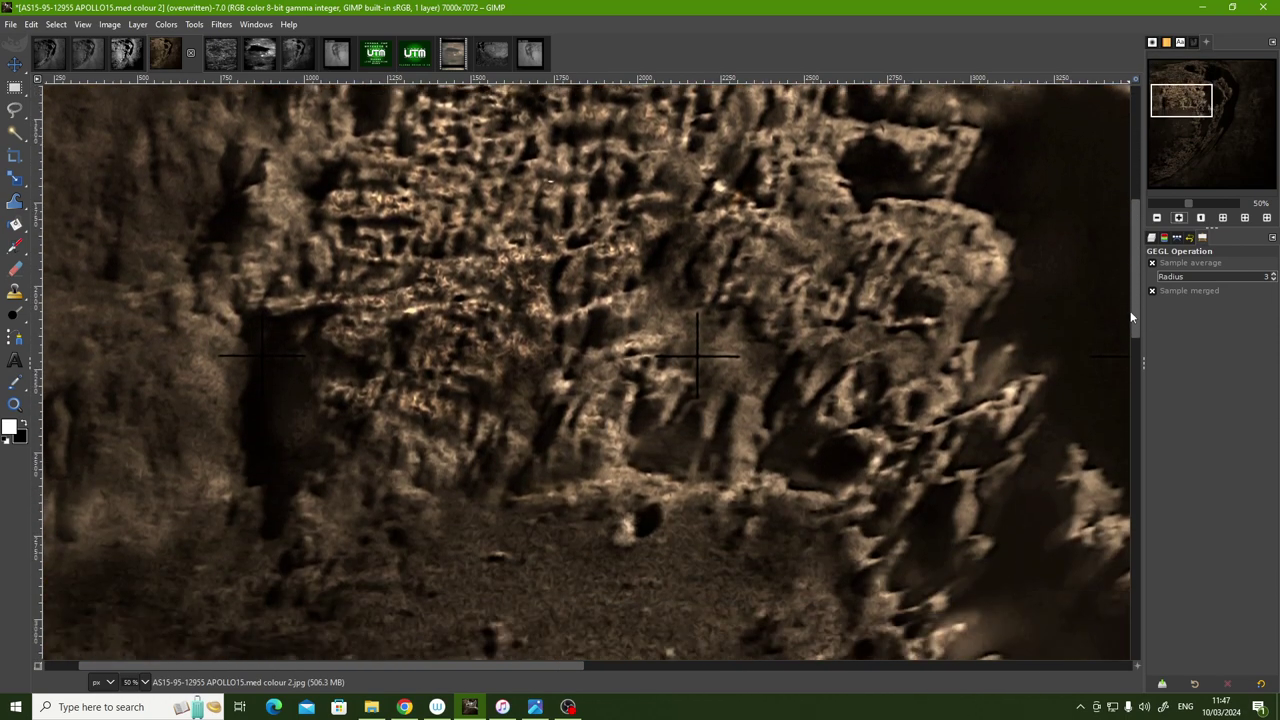
pyautogui.moveTo(1136, 236); pyautogui.dragTo(1120, 396)
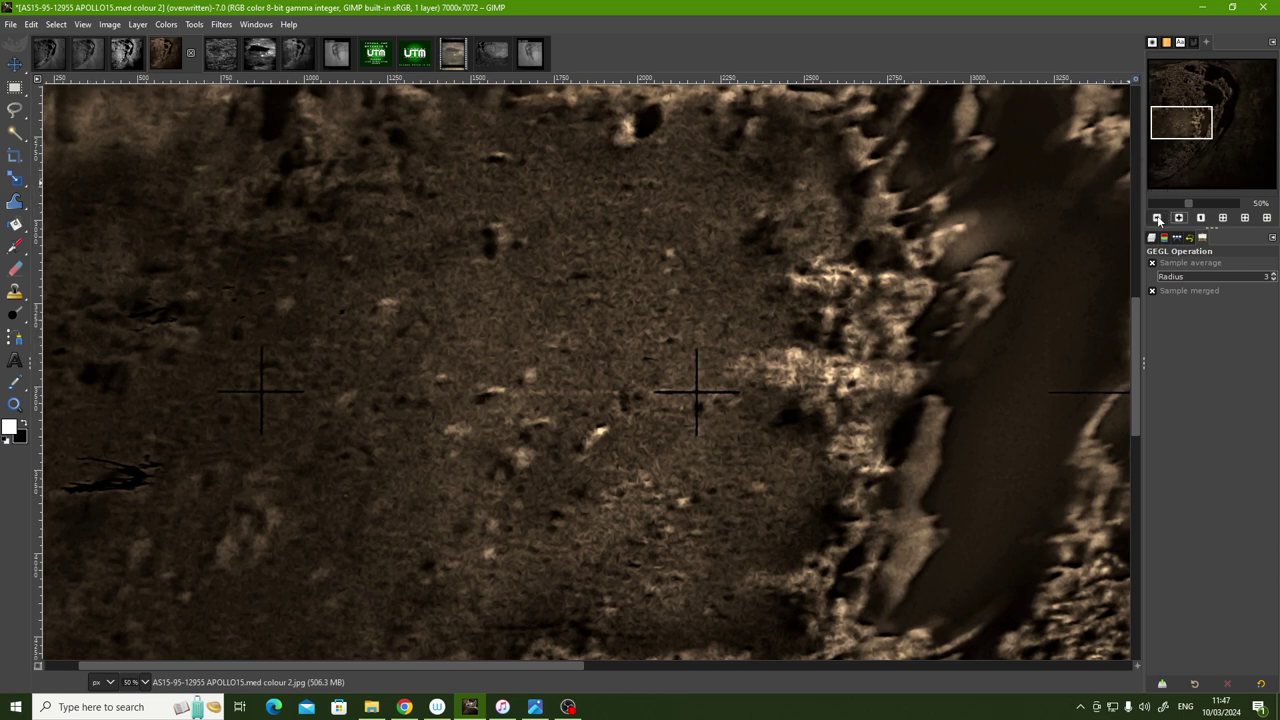
pyautogui.click(1157, 217)
pyautogui.click(1178, 217)
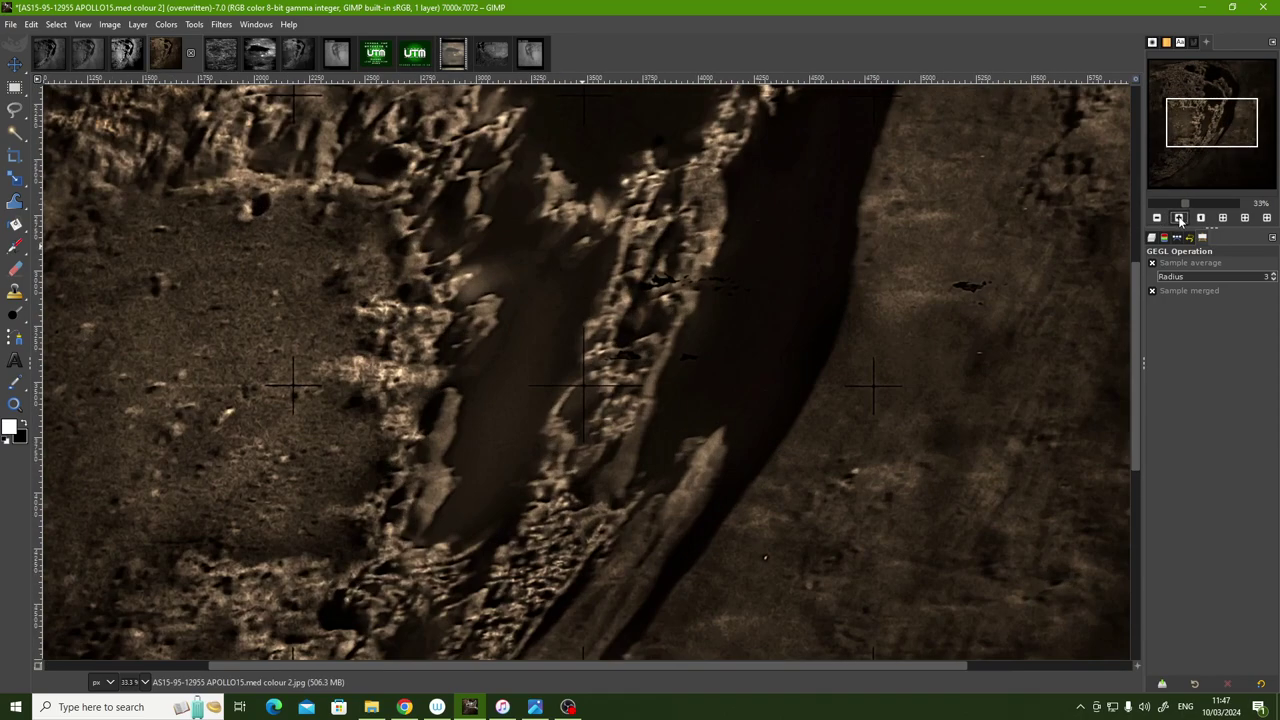
pyautogui.click(1178, 217)
pyautogui.moveTo(1203, 120); pyautogui.dragTo(1132, 178)
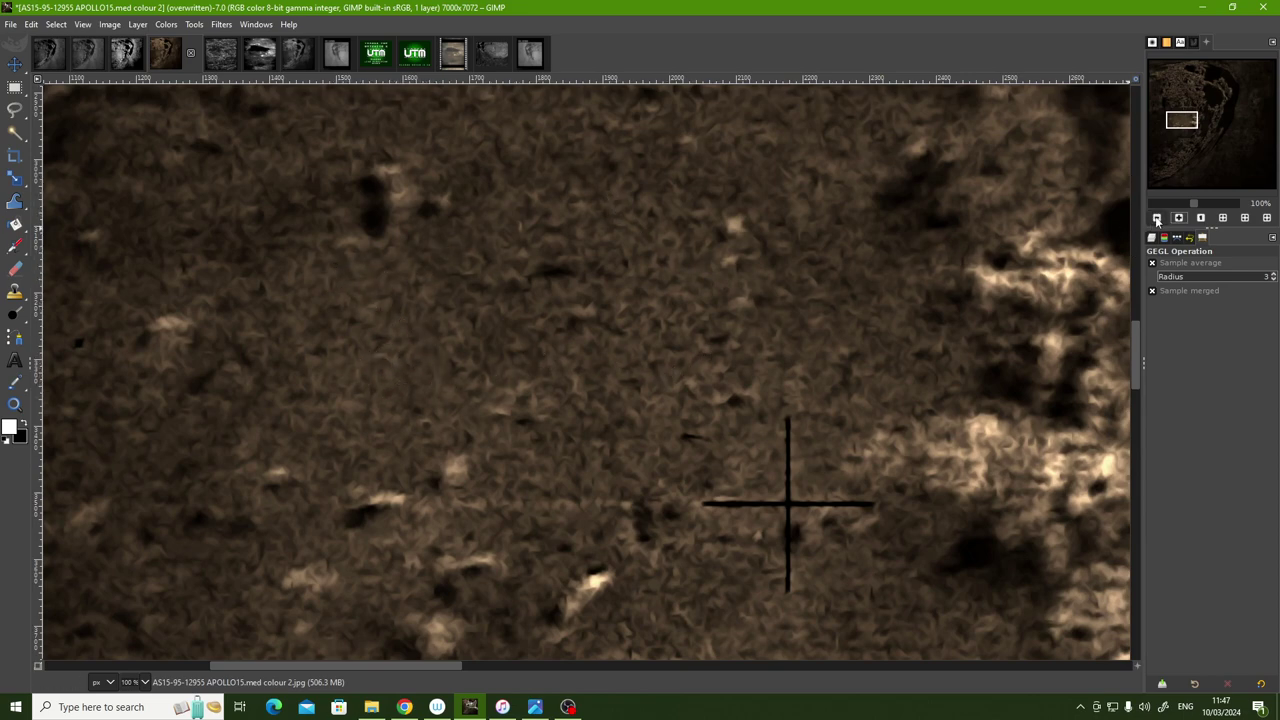
pyautogui.click(1157, 218)
pyautogui.click(1179, 218)
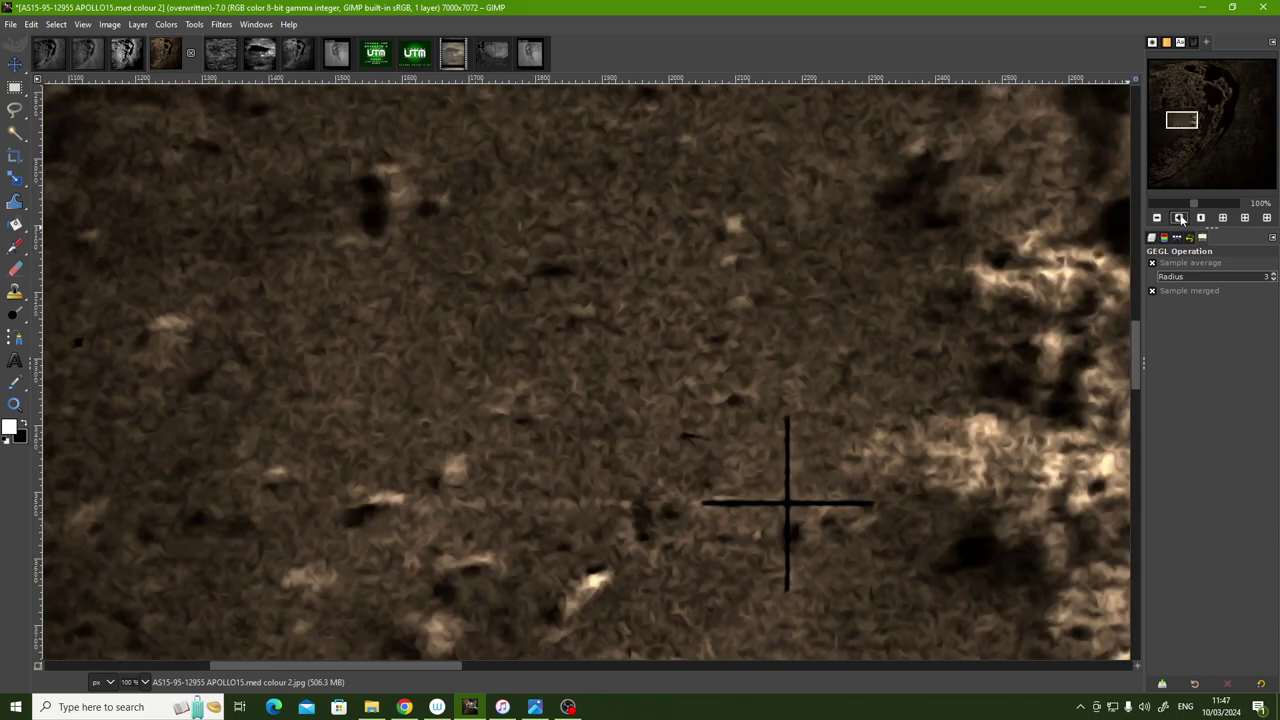
pyautogui.click(1180, 218)
pyautogui.moveTo(1132, 339); pyautogui.dragTo(1134, 332)
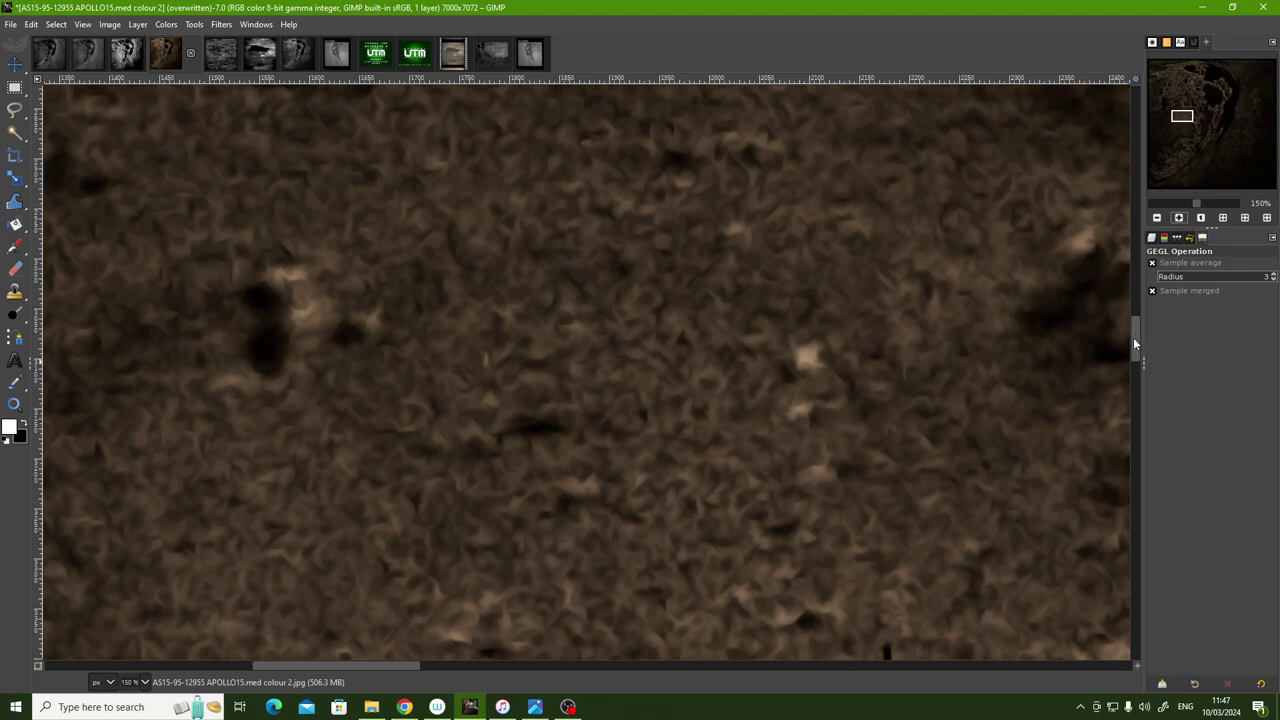
pyautogui.moveTo(1133, 337); pyautogui.dragTo(1121, 240)
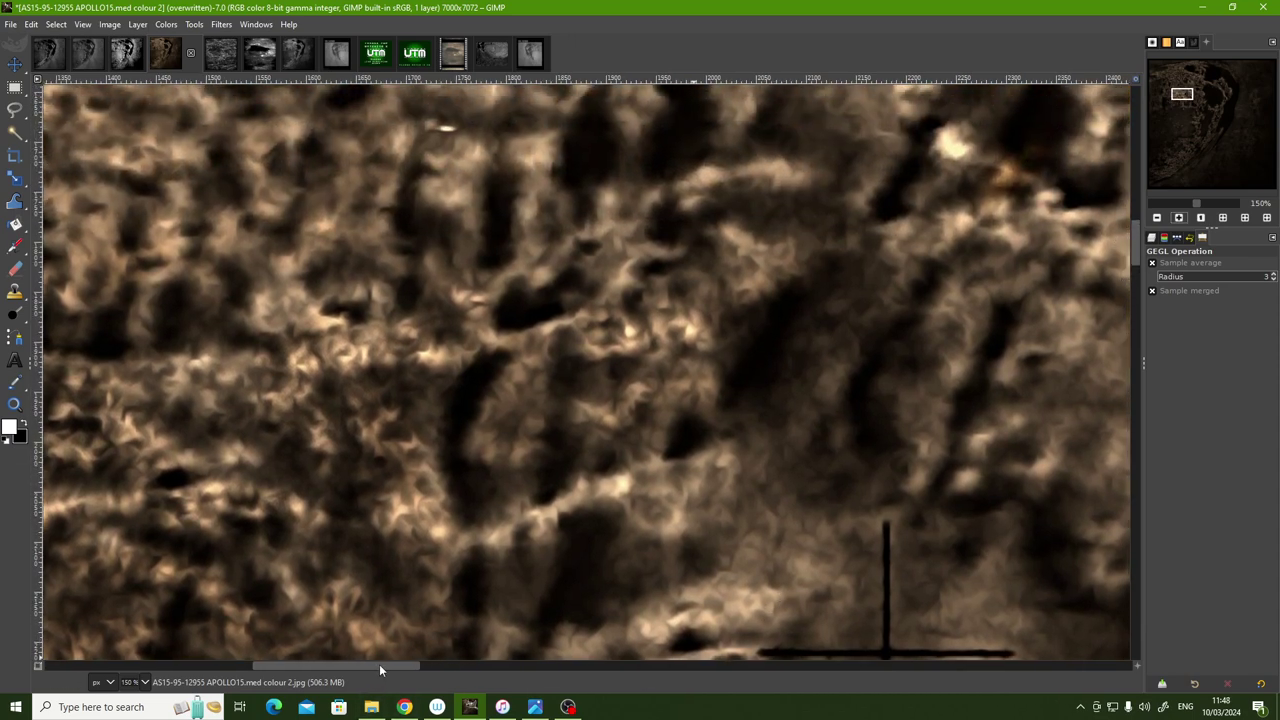
pyautogui.moveTo(378, 664)
pyautogui.mouseDown()
pyautogui.moveTo(302, 665)
pyautogui.moveTo(306, 677)
pyautogui.mouseUp()
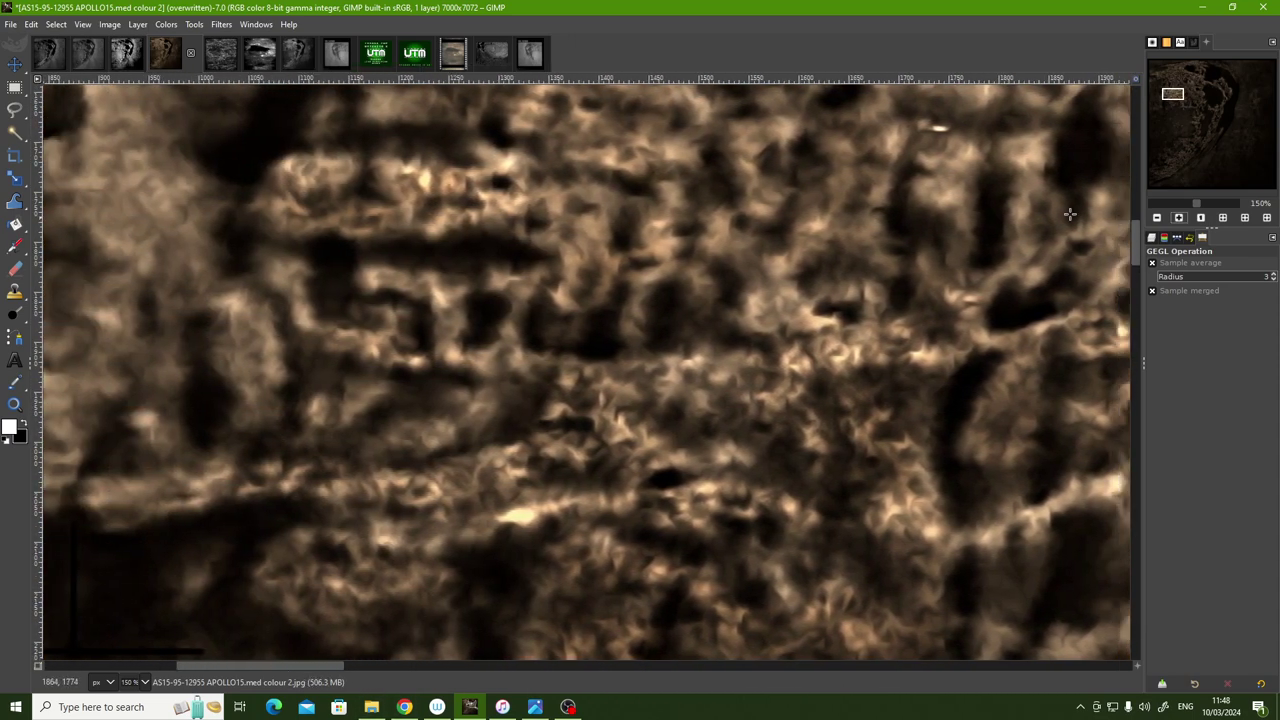
pyautogui.click(1158, 217)
pyautogui.click(1158, 217)
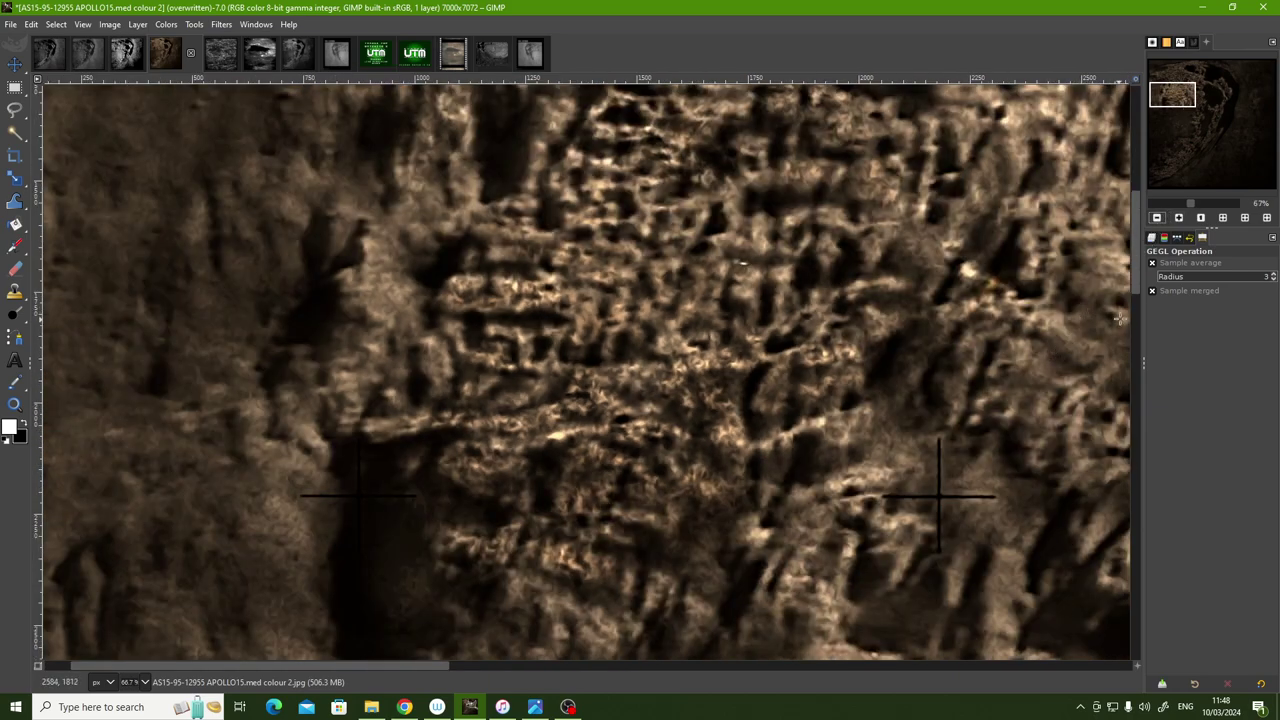
pyautogui.moveTo(1134, 270); pyautogui.dragTo(1120, 219)
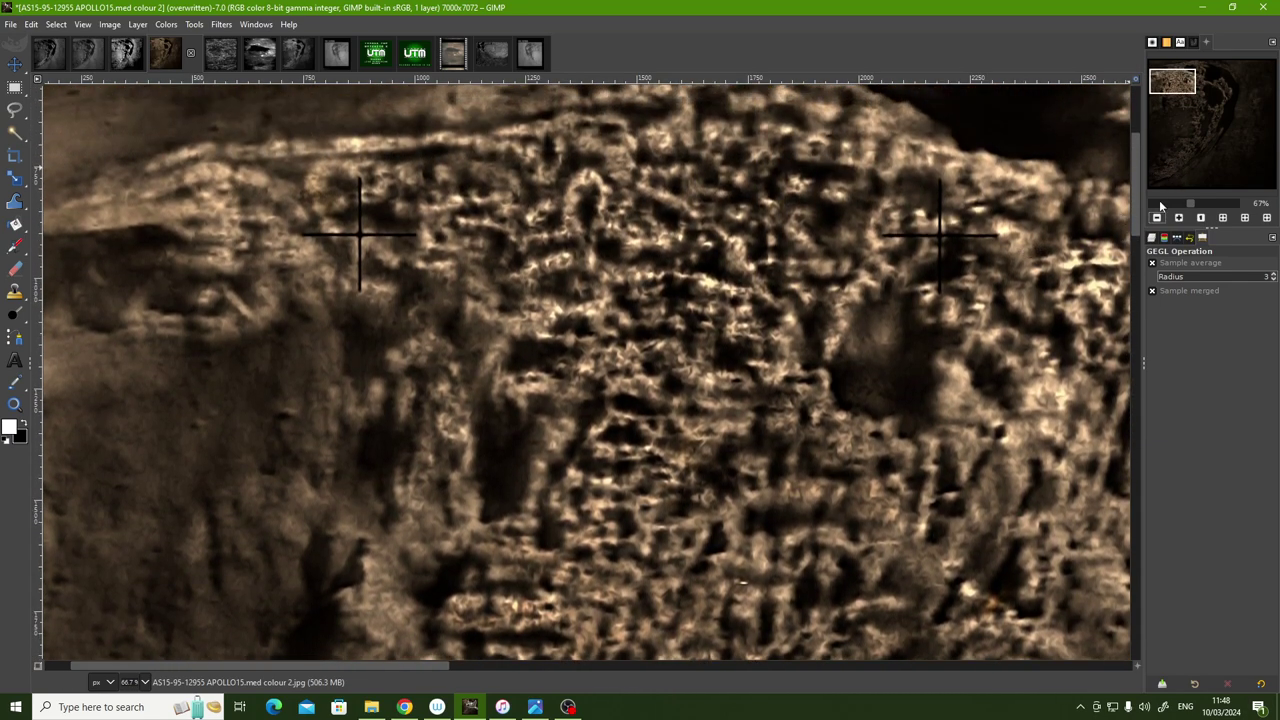
pyautogui.click(1157, 218)
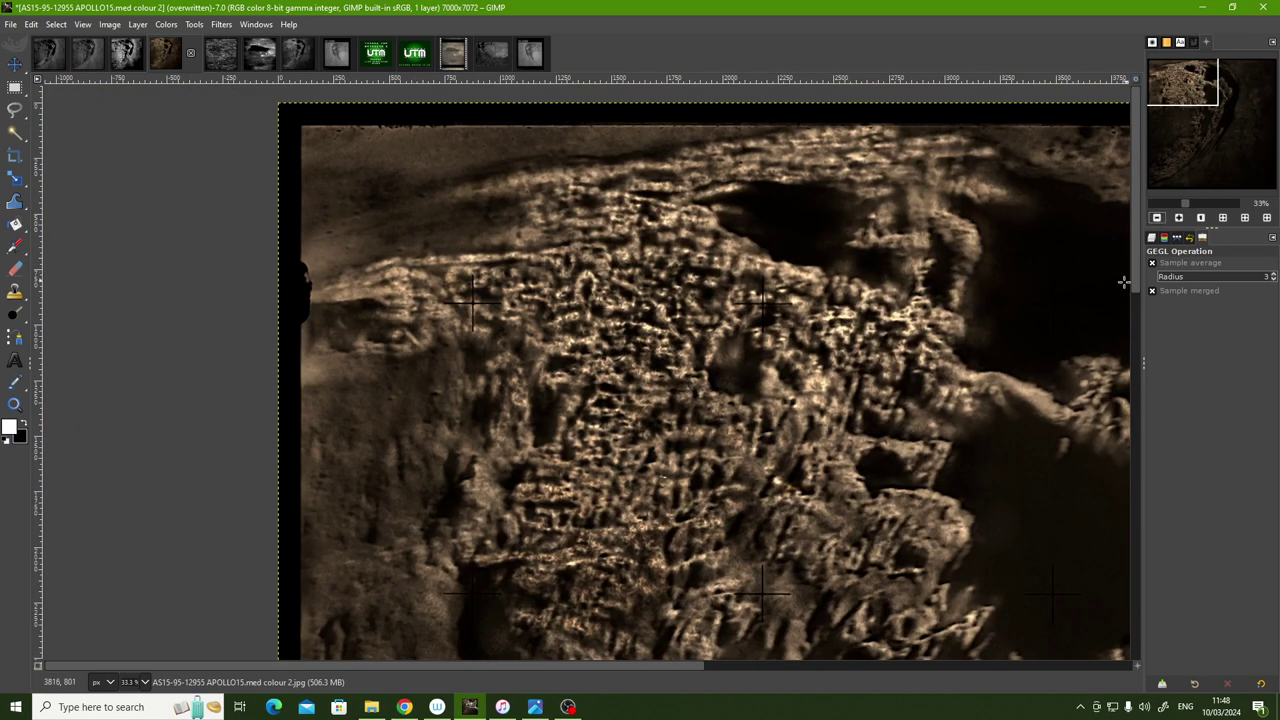
pyautogui.moveTo(1188, 84); pyautogui.dragTo(1204, 109)
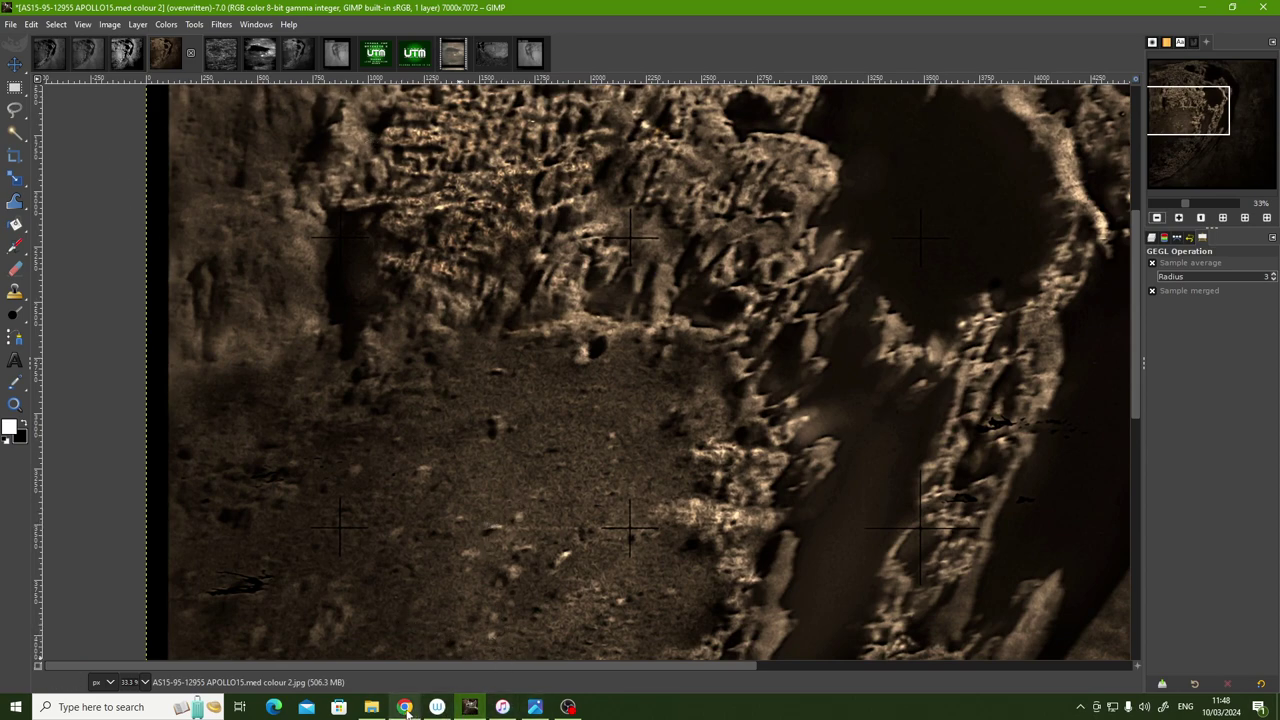
# - Browse the Kiddle and Wikipedia Aristarchus pages and zone image, ending on USGS Planetary Names
pyautogui.click(406, 708)
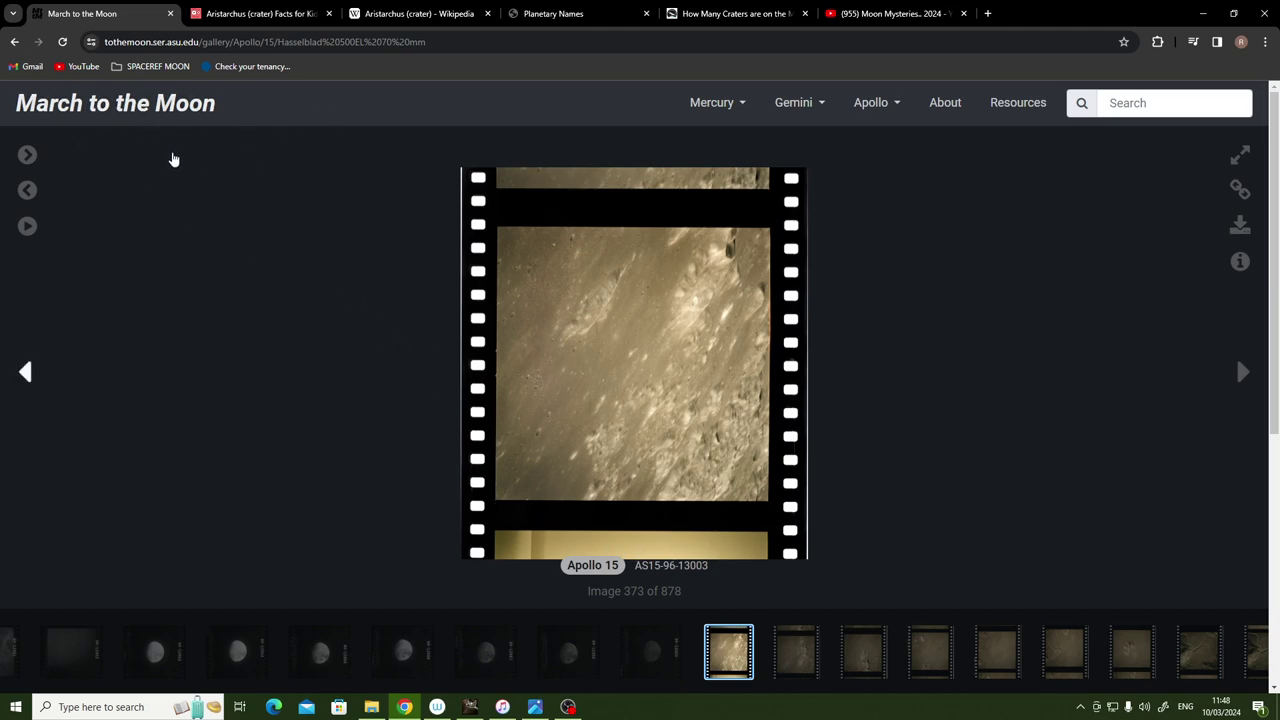
pyautogui.moveTo(258, 13)
pyautogui.click(280, 15)
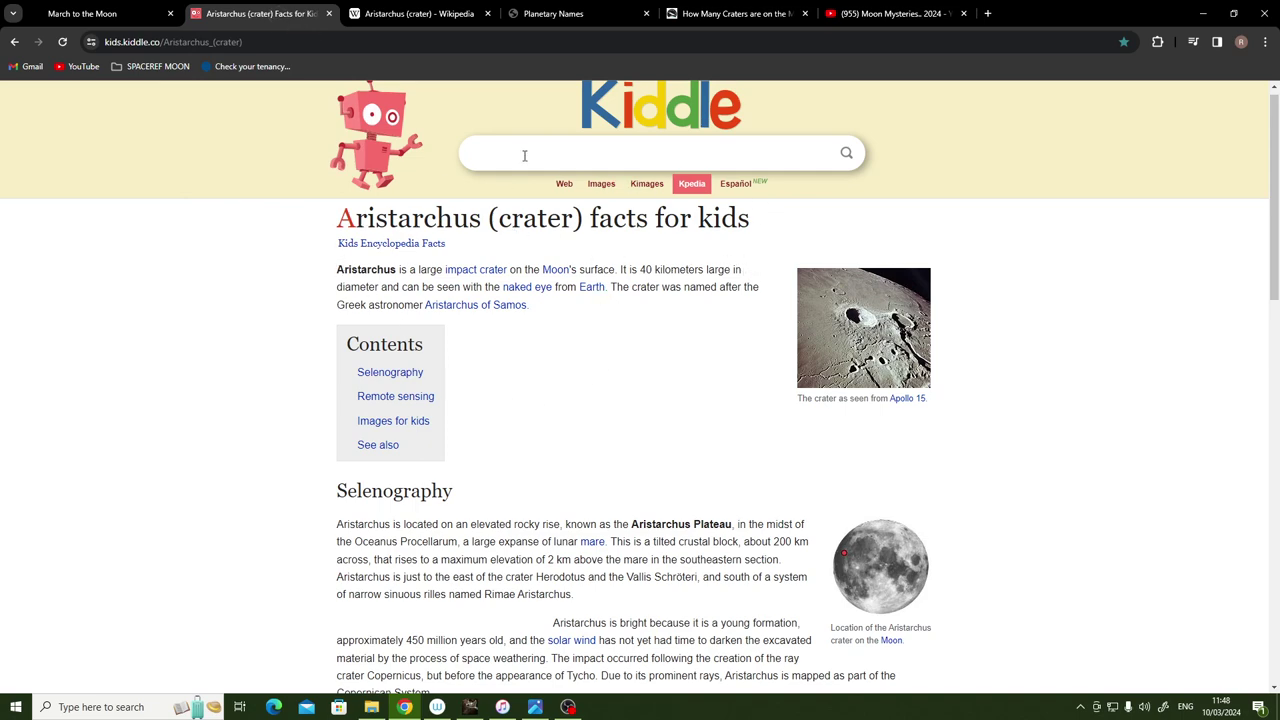
pyautogui.click(423, 16)
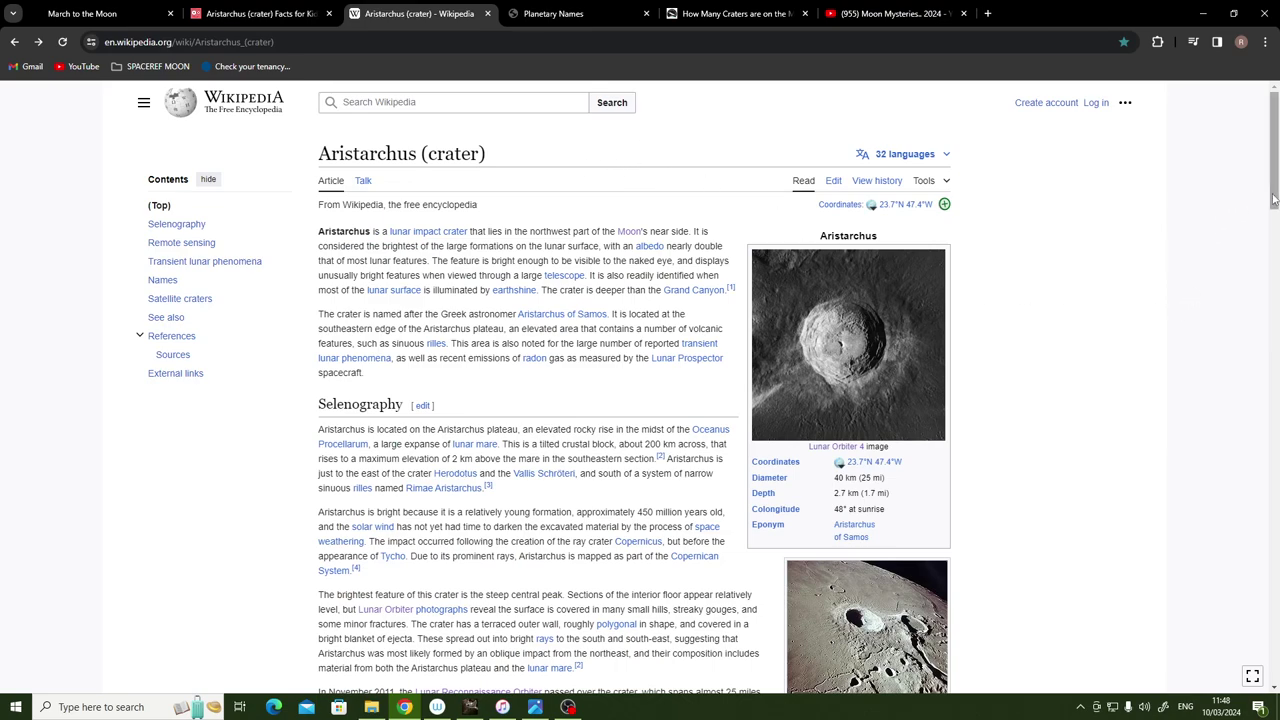
pyautogui.moveTo(1275, 198); pyautogui.dragTo(1268, 277)
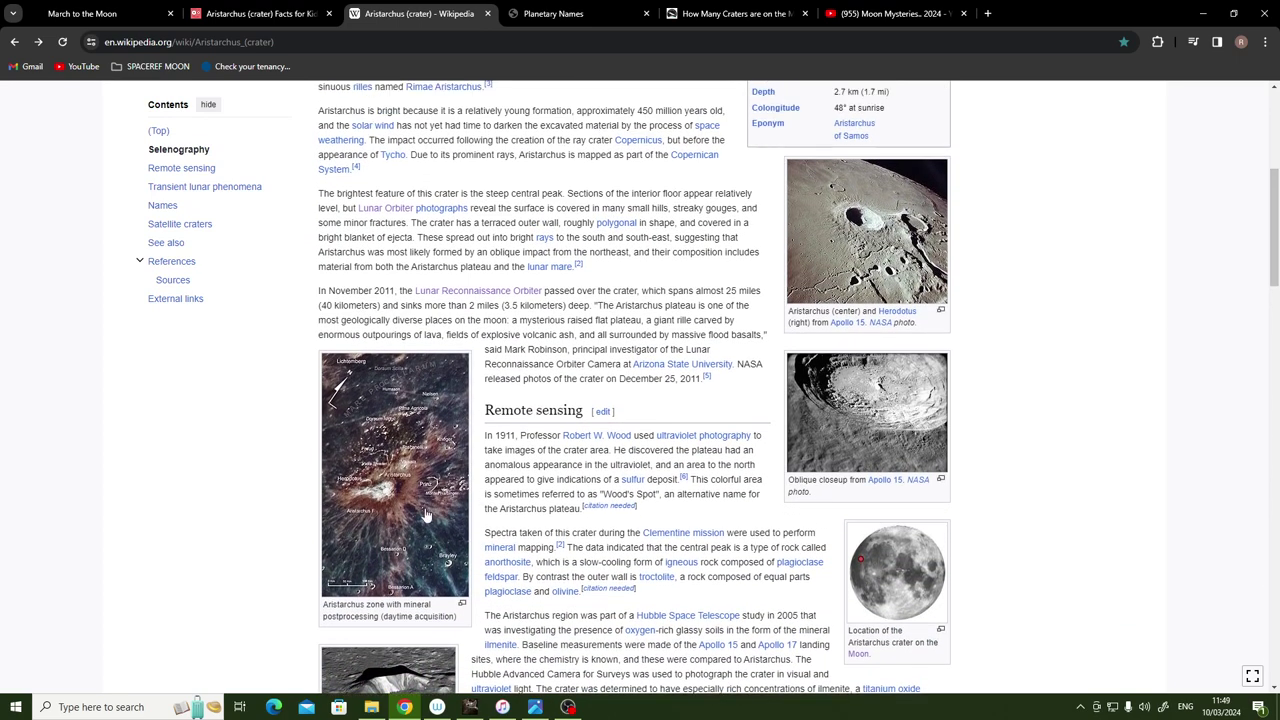
pyautogui.click(462, 606)
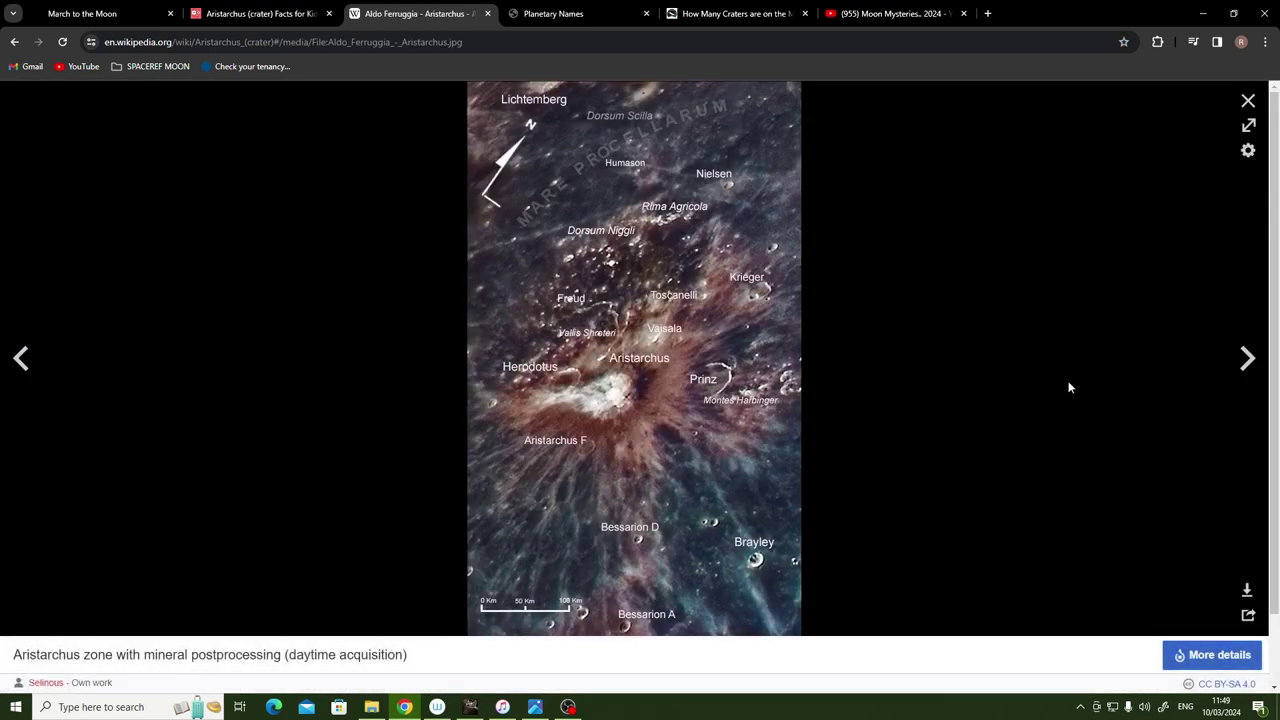
pyautogui.click(604, 13)
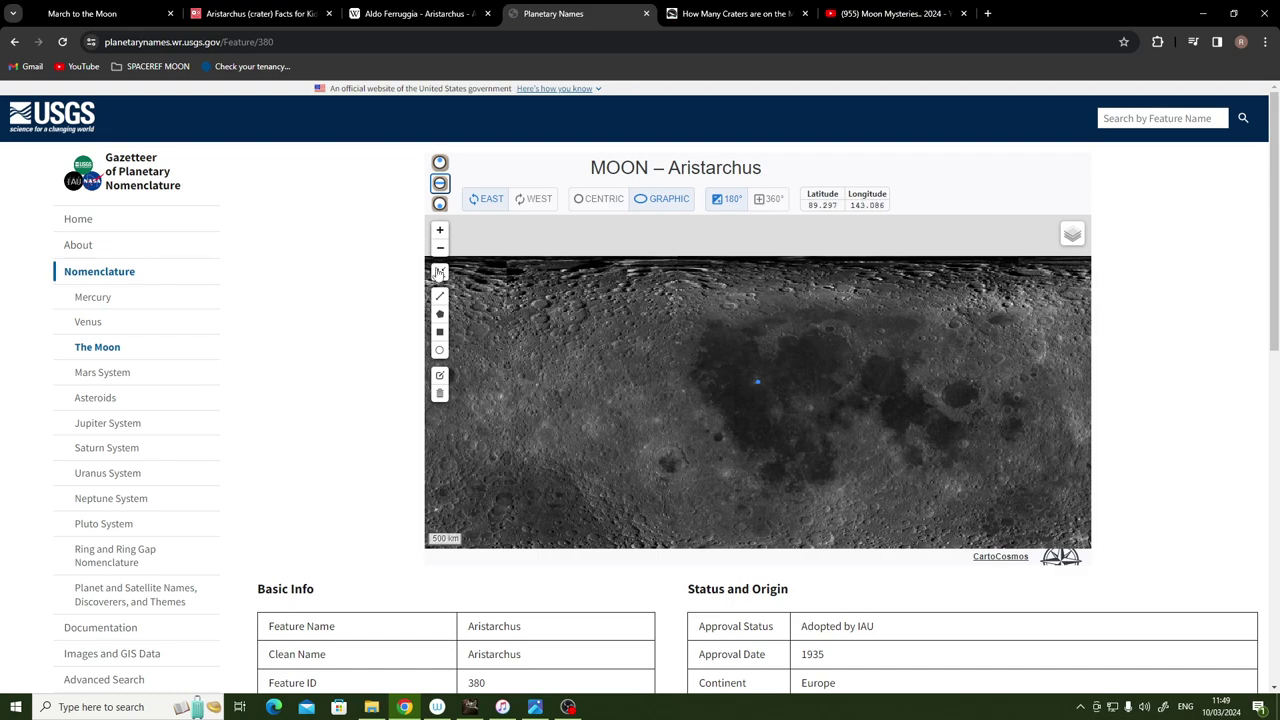
pyautogui.click(440, 231)
pyautogui.click(440, 231)
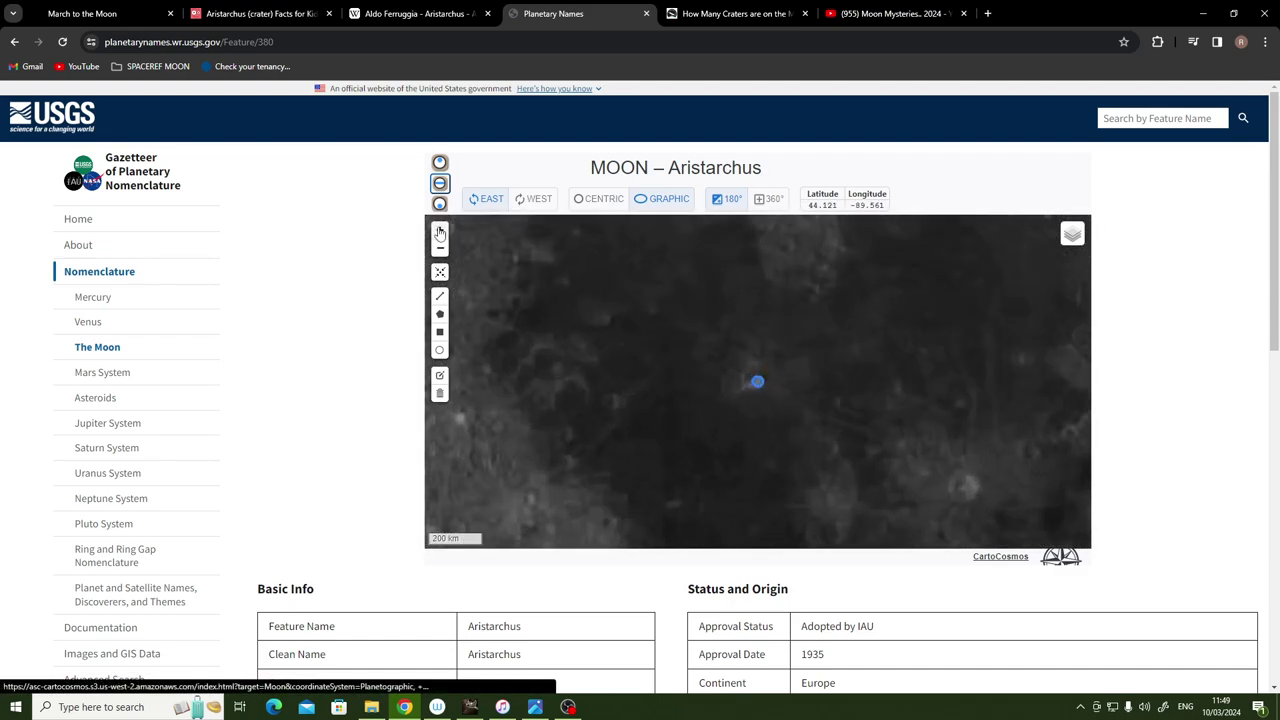
pyautogui.click(440, 231)
pyautogui.click(440, 231)
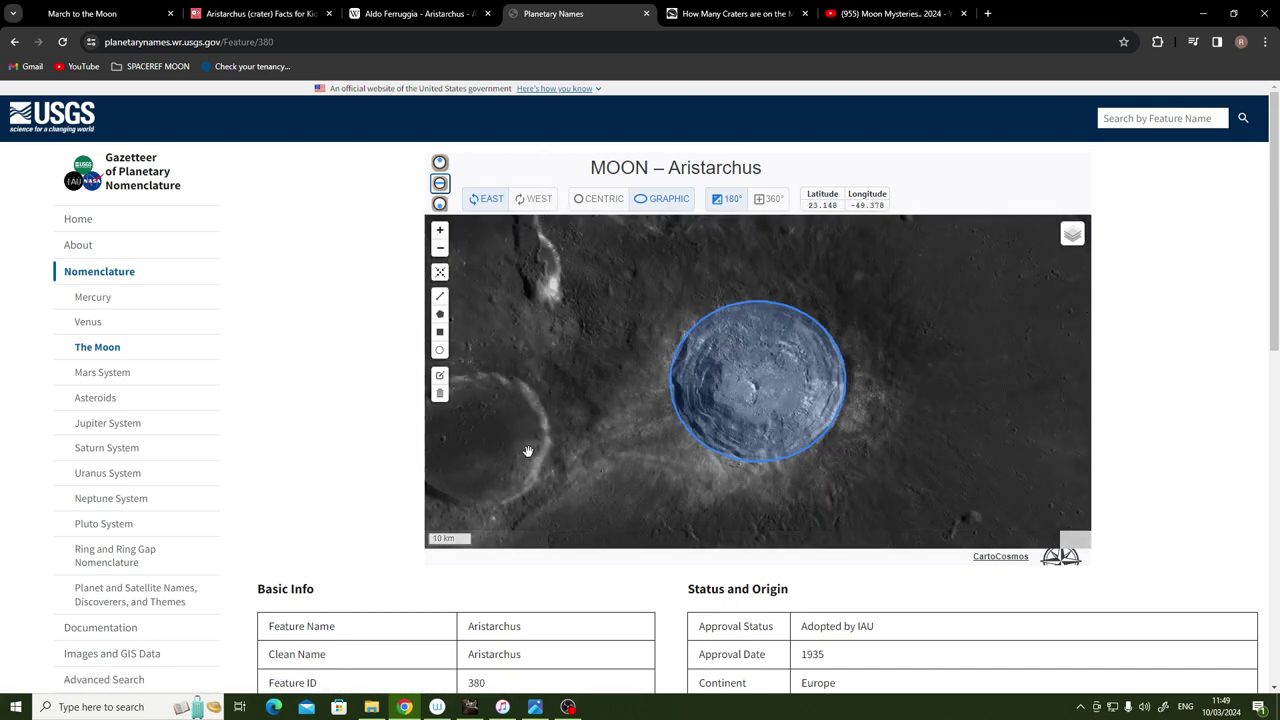
pyautogui.click(440, 232)
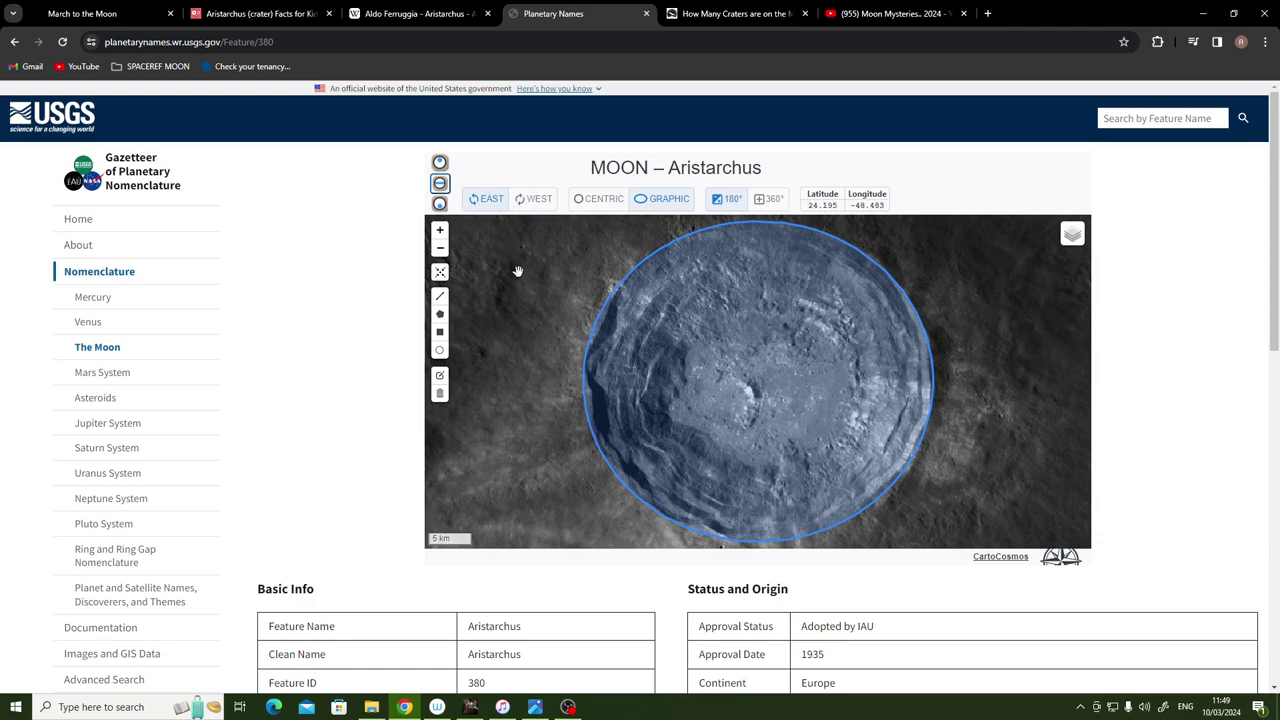
pyautogui.click(599, 204)
pyautogui.click(663, 199)
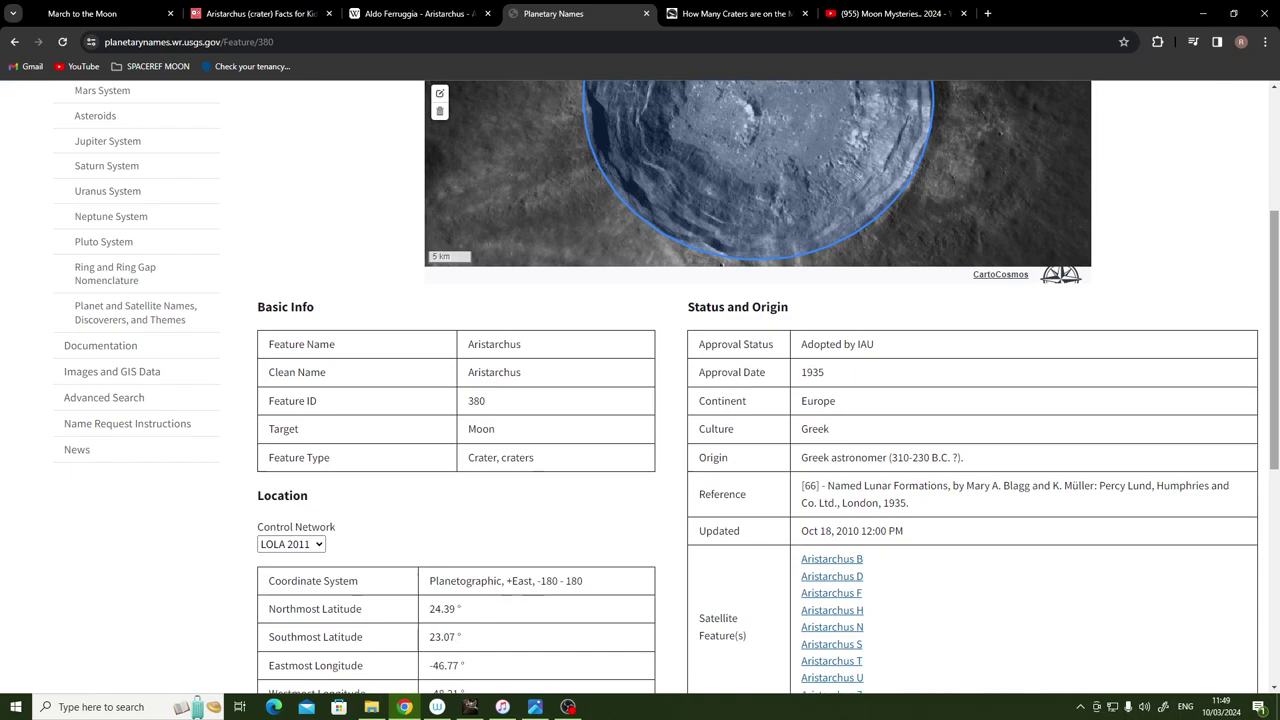
pyautogui.moveTo(1276, 234); pyautogui.dragTo(1245, 430)
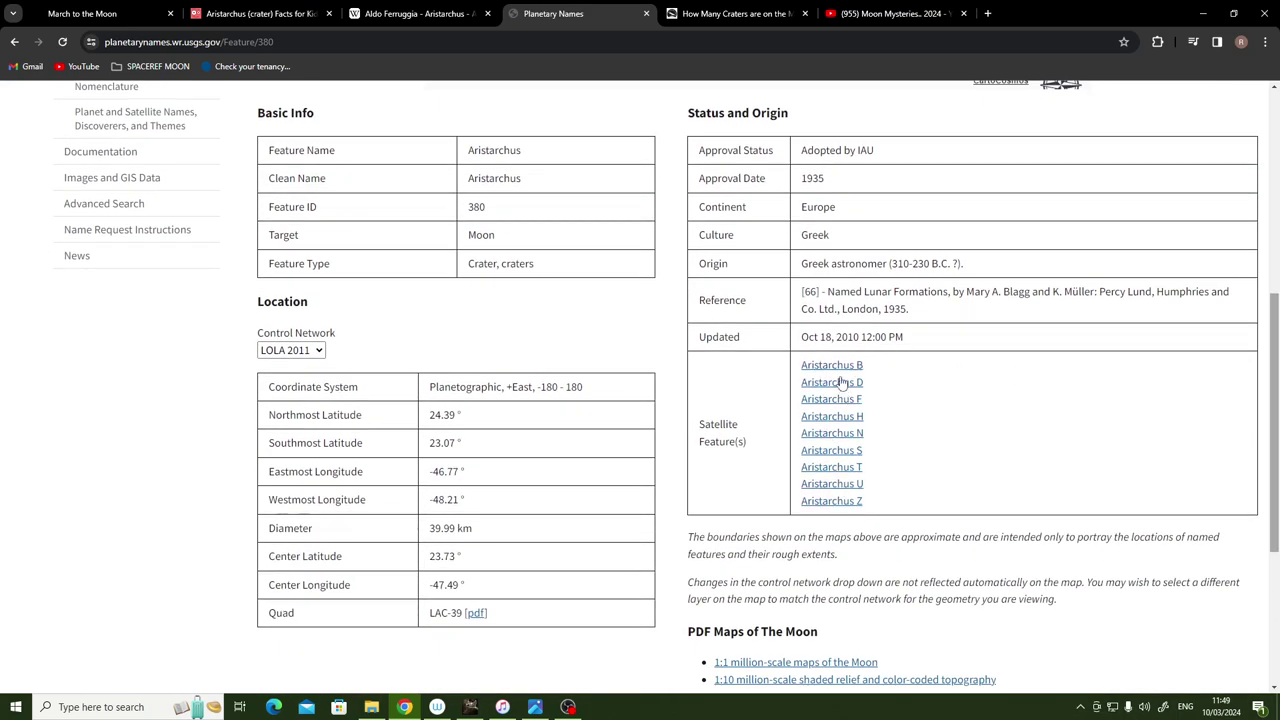
pyautogui.scroll(5, 1172, 225)
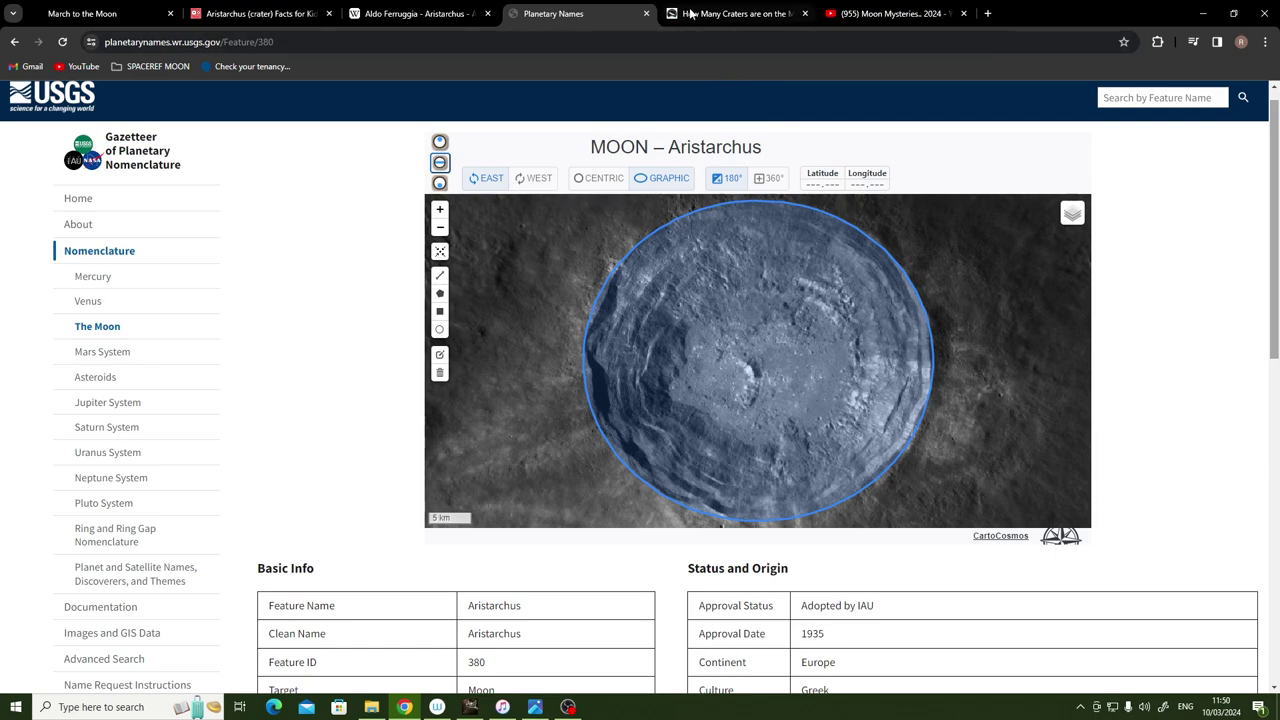
pyautogui.moveTo(735, 13)
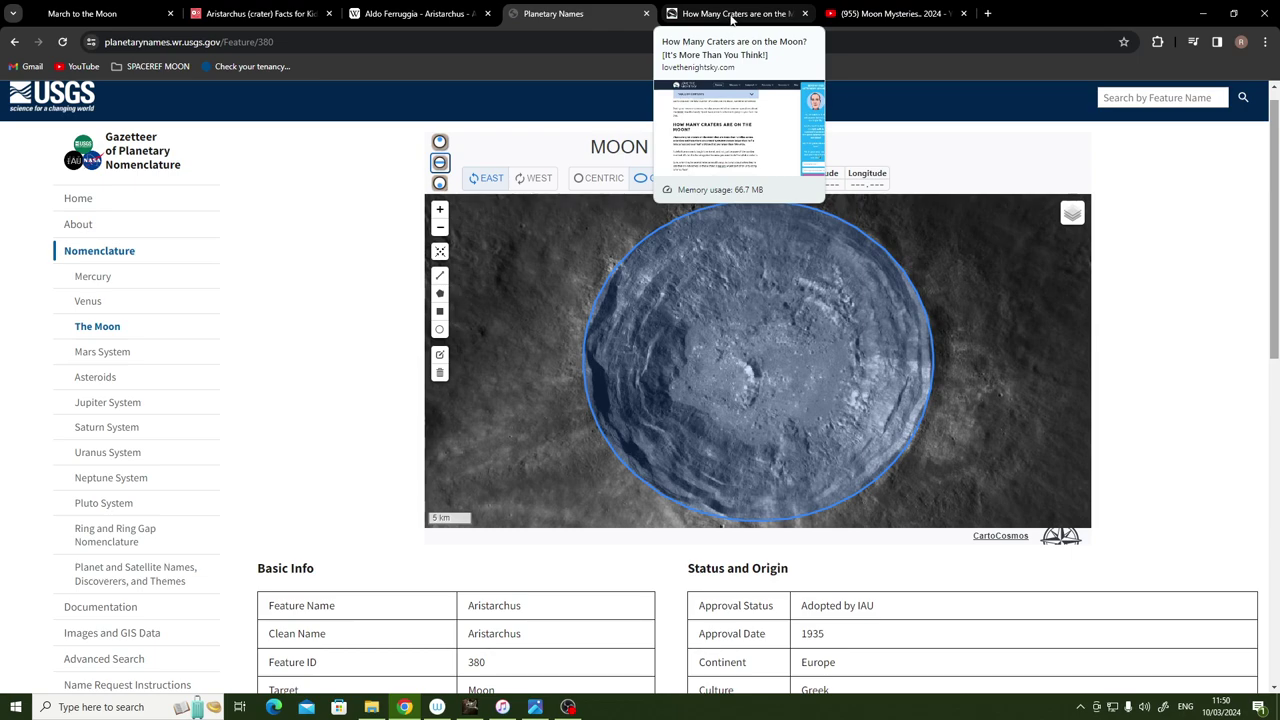
# - Bring up Love the Night Sky's 'How Many Craters Are on the Moon' article
pyautogui.click(733, 16)
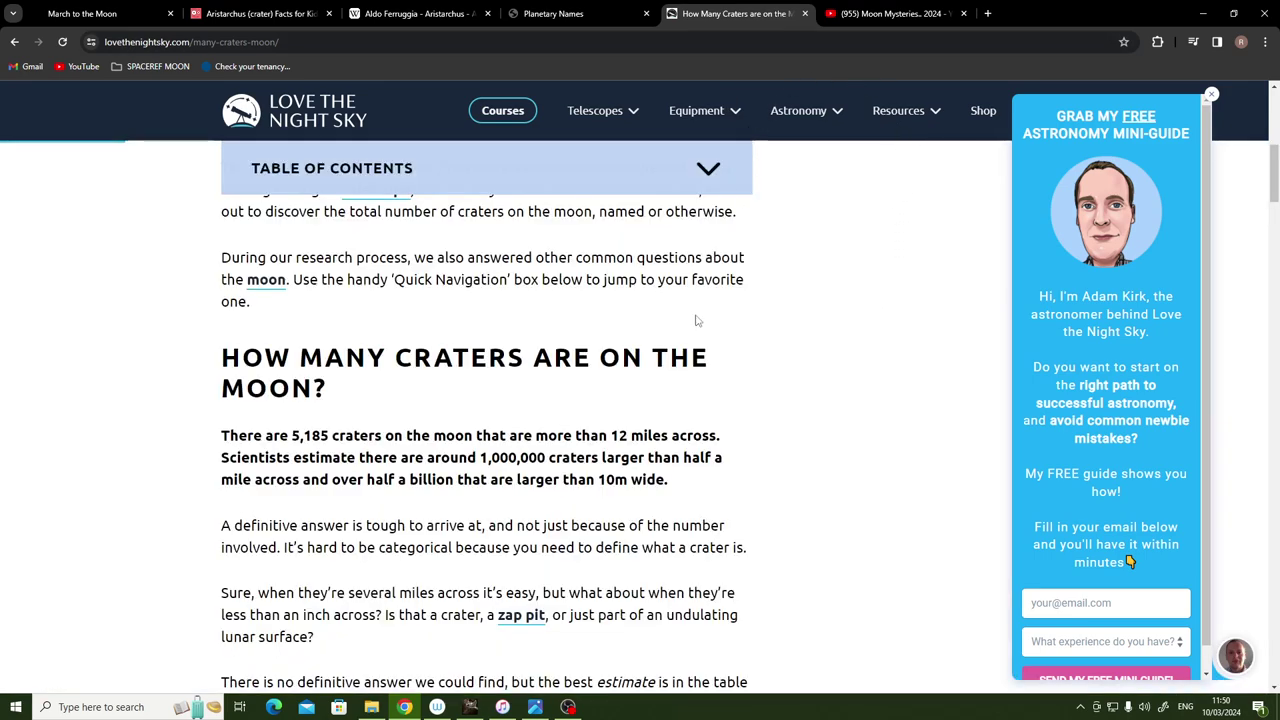
# - Return to GIMP and bring up the grayscale AS15-95-12955 APOLLO15 ORIGINAL image
pyautogui.click(470, 707)
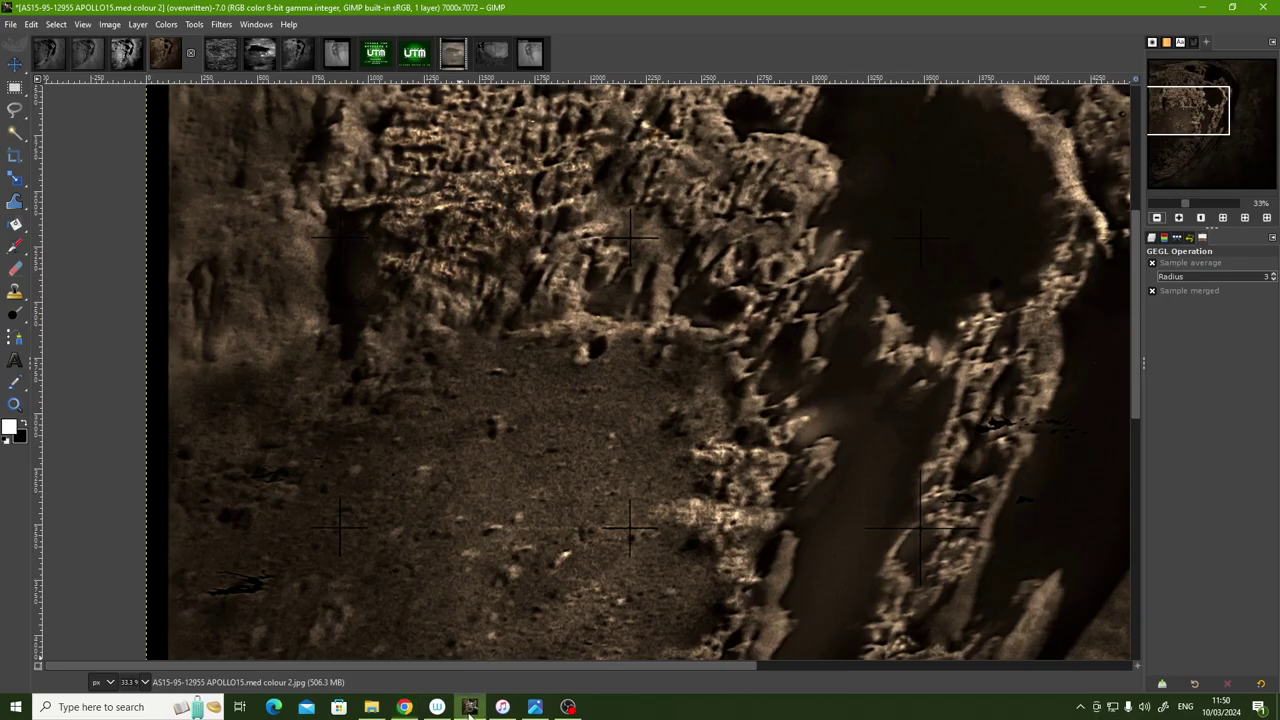
pyautogui.scroll(3, 1130, 265)
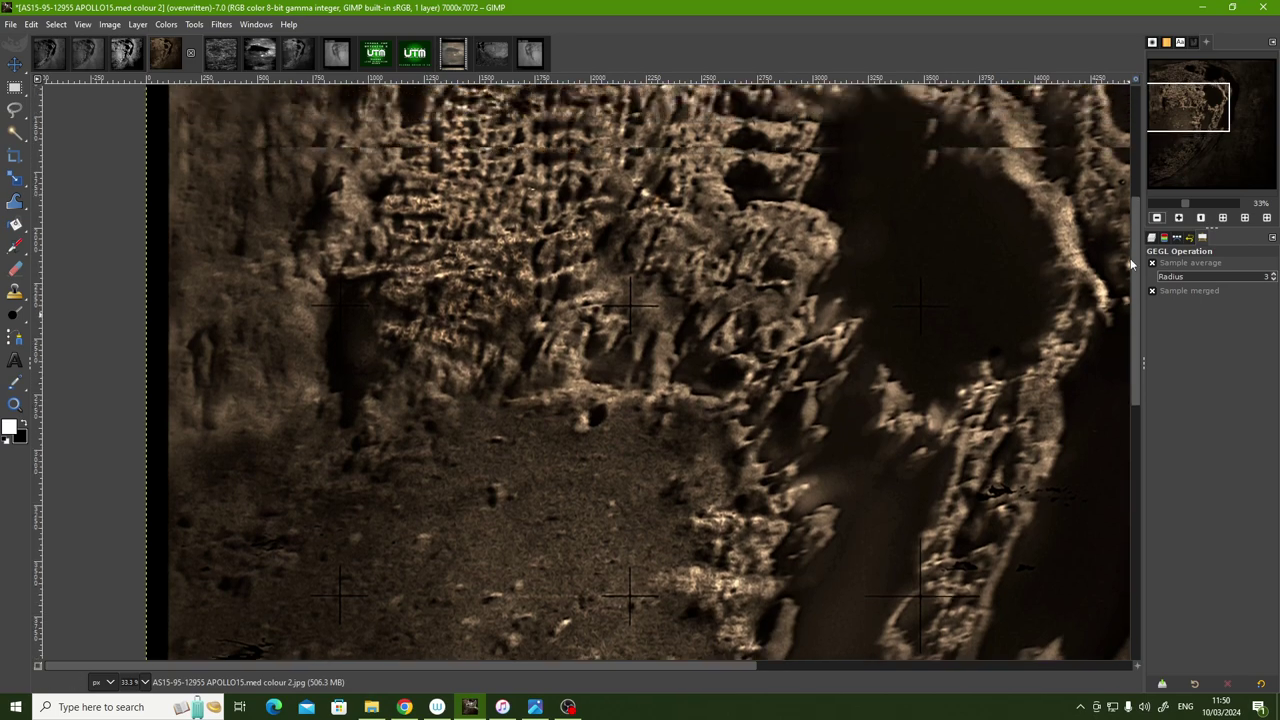
pyautogui.click(49, 57)
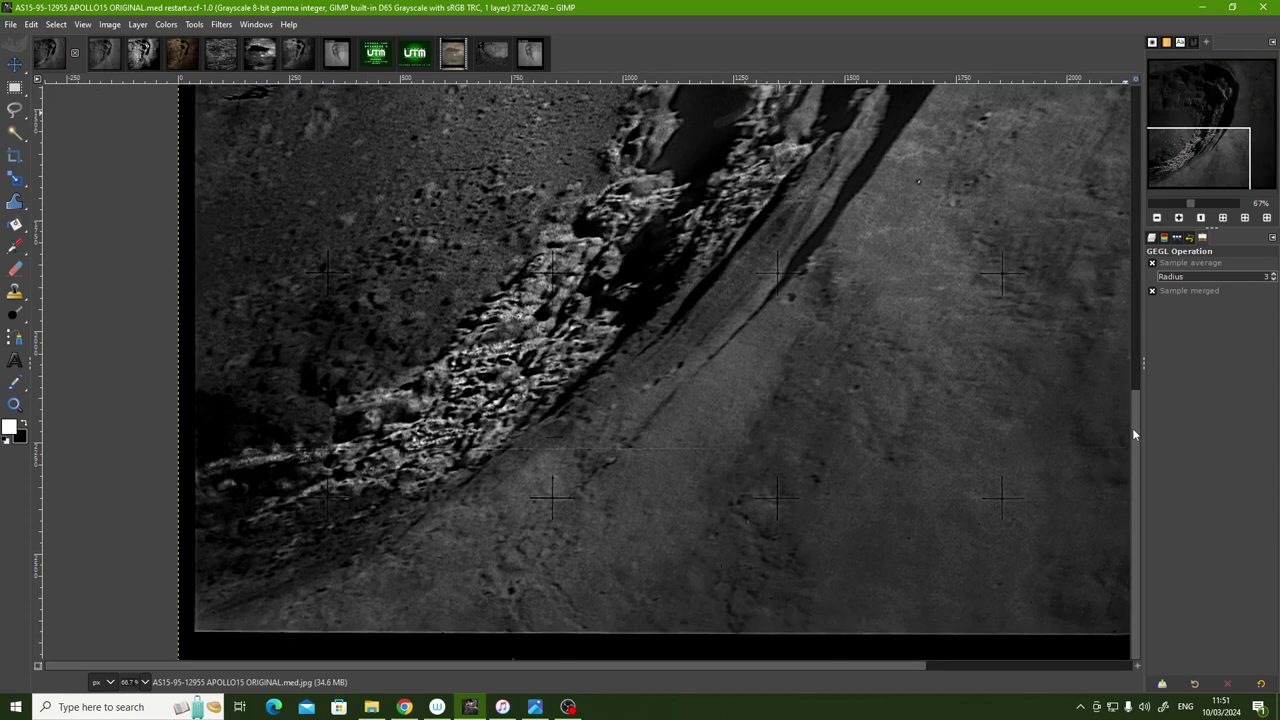
pyautogui.moveTo(1135, 400); pyautogui.dragTo(1134, 415)
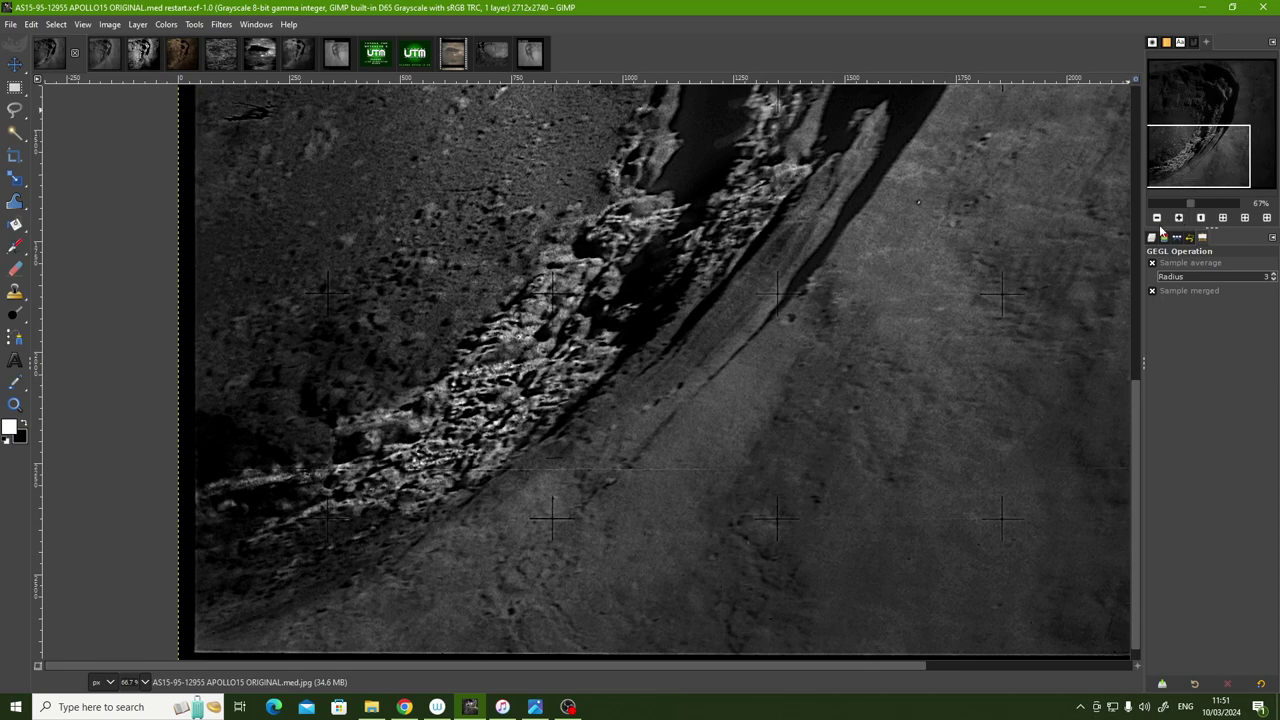
# - Zoom between 67% and 150% and pan around the crater's terraced wall
pyautogui.click(1180, 218)
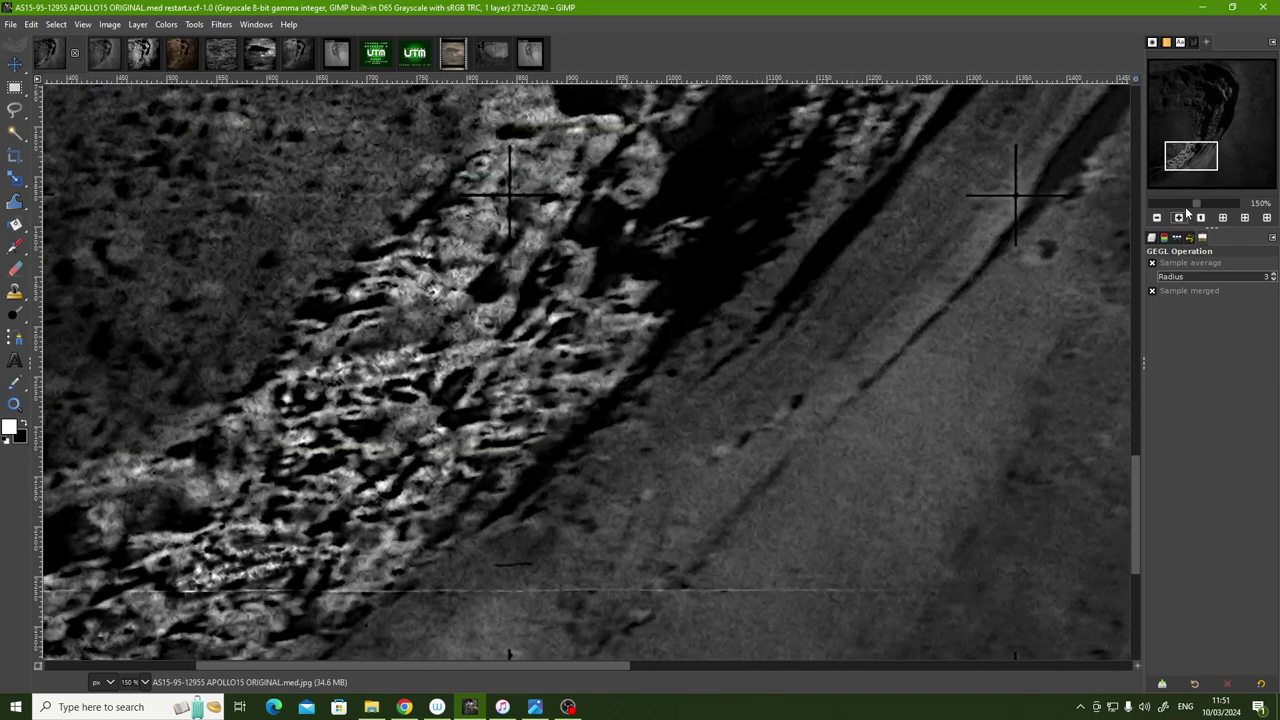
pyautogui.moveTo(1200, 164); pyautogui.dragTo(1177, 168)
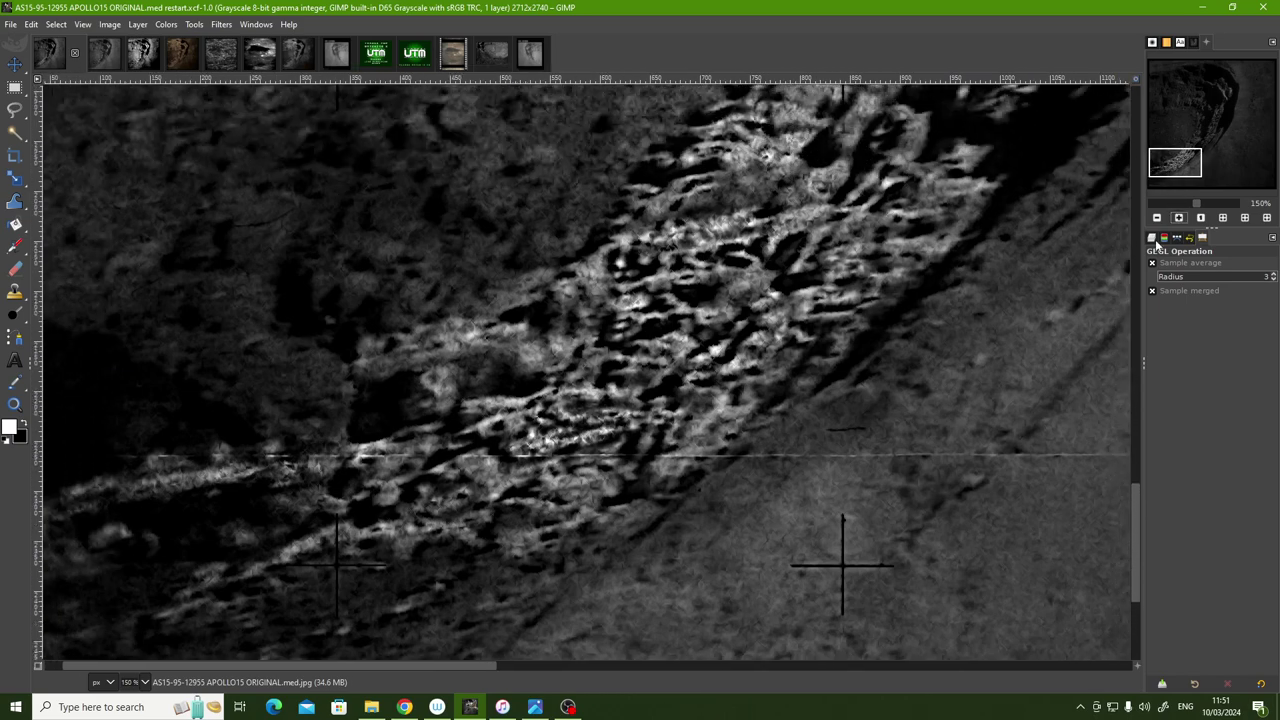
pyautogui.click(1157, 218)
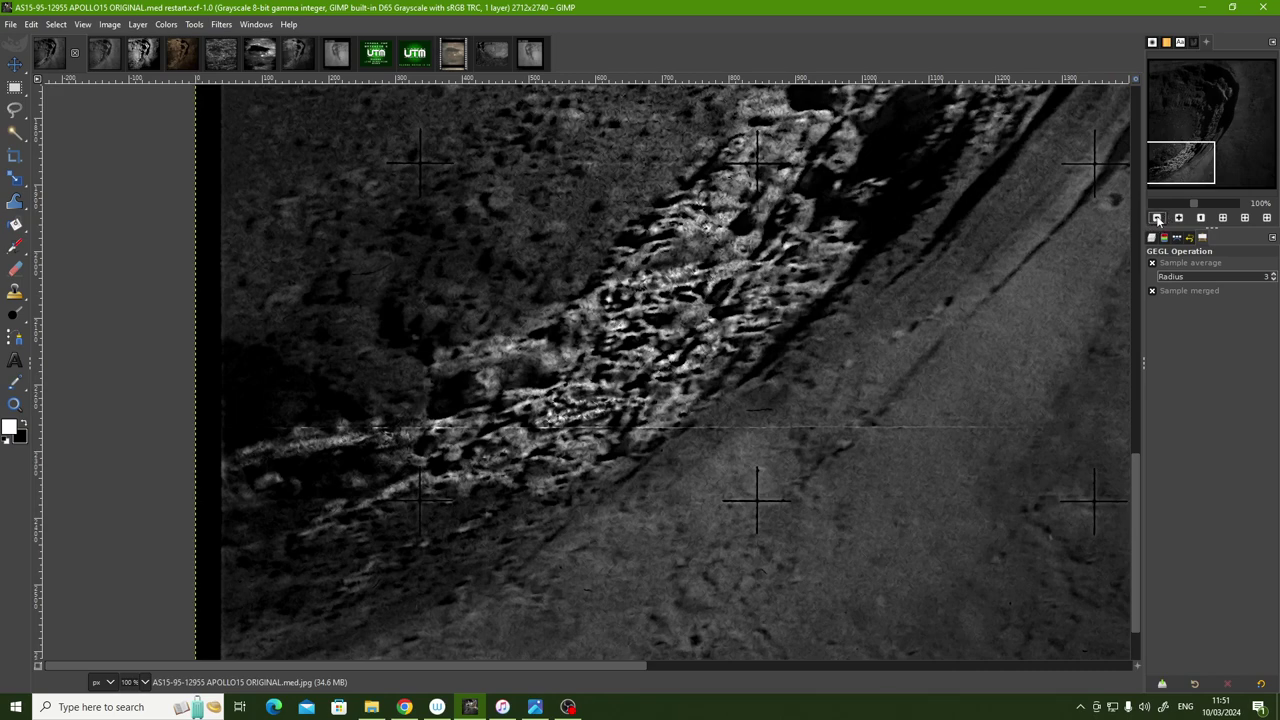
pyautogui.click(1157, 218)
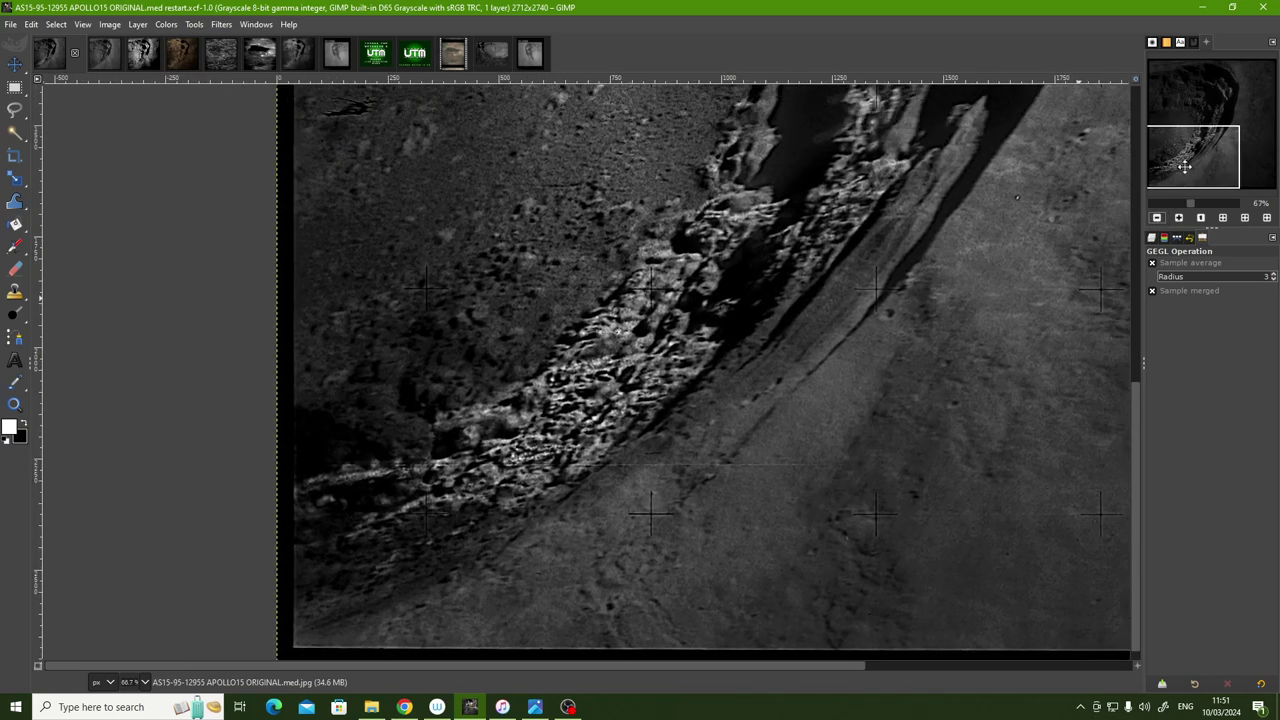
pyautogui.moveTo(1185, 166); pyautogui.dragTo(1196, 158)
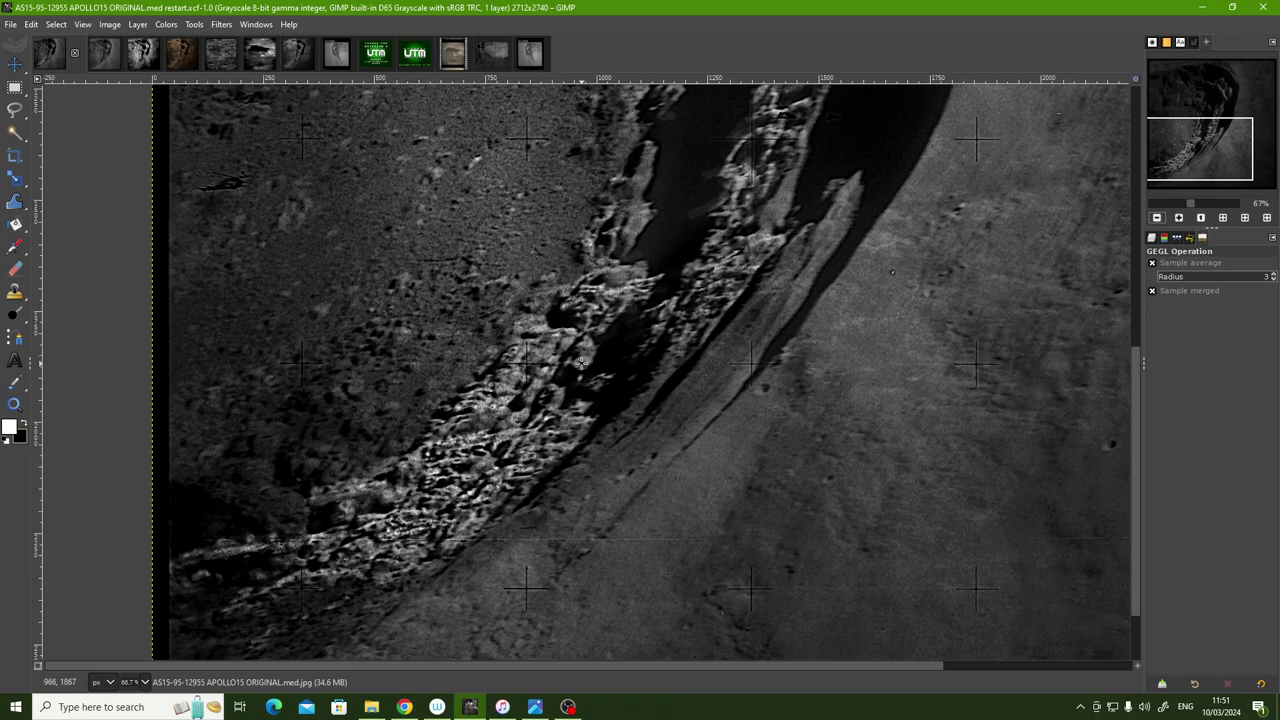
pyautogui.click(1179, 218)
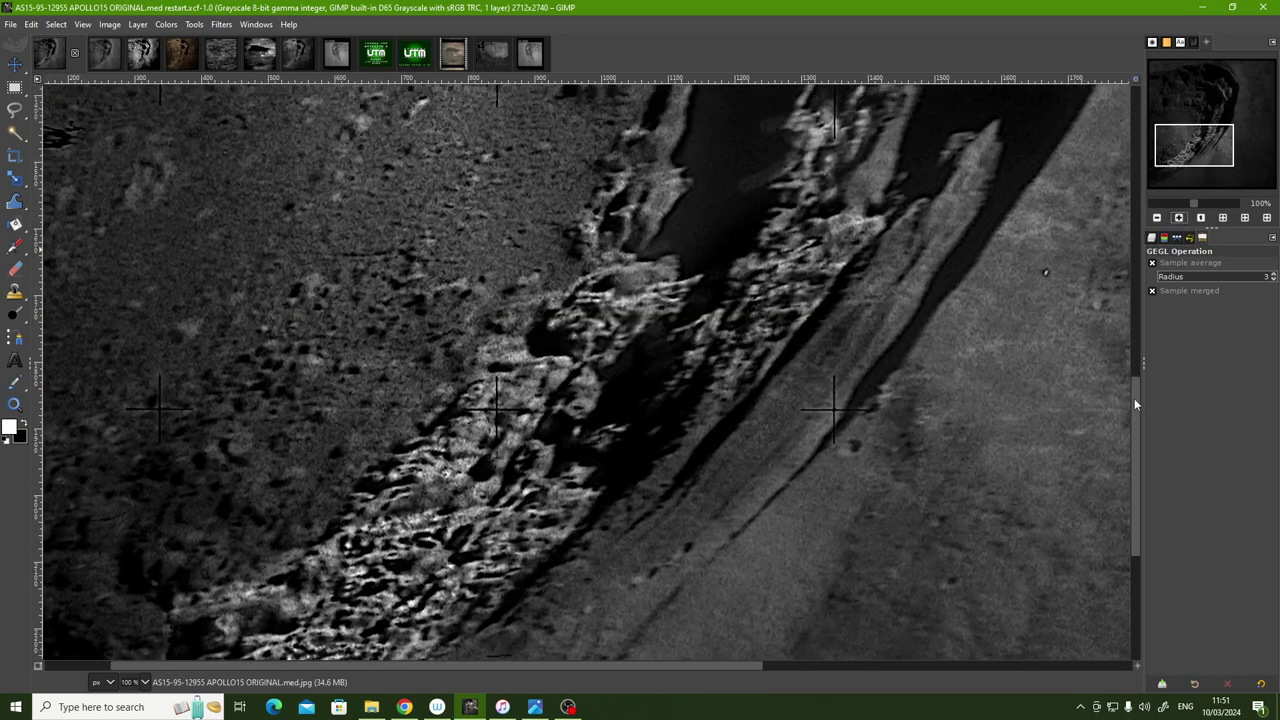
pyautogui.moveTo(1137, 420); pyautogui.dragTo(1134, 385)
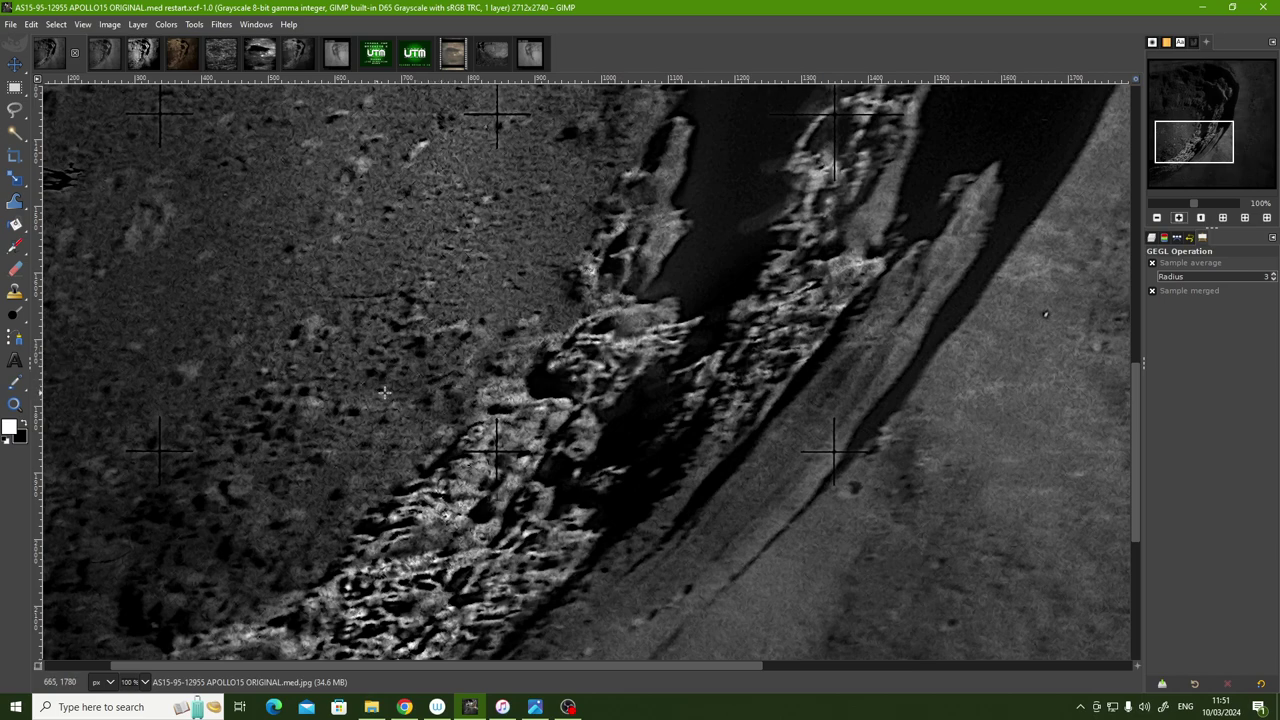
pyautogui.moveTo(1140, 399); pyautogui.dragTo(1134, 362)
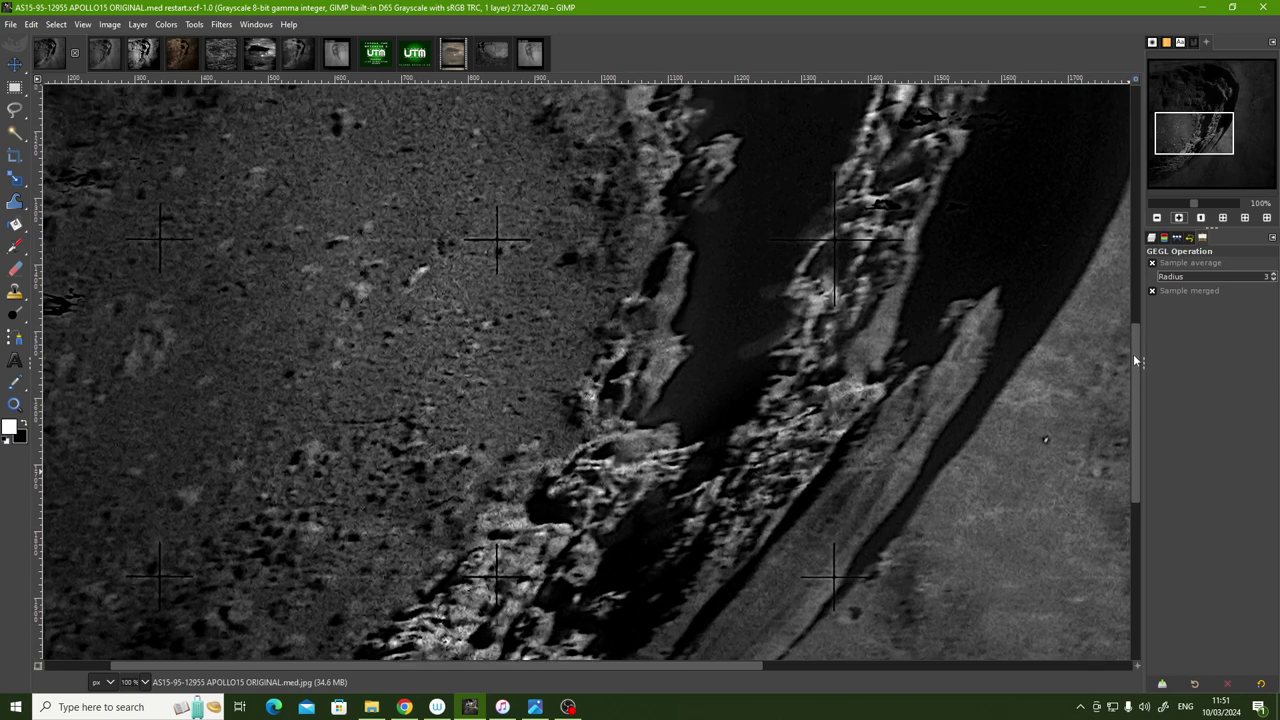
pyautogui.moveTo(1134, 362); pyautogui.dragTo(1129, 291)
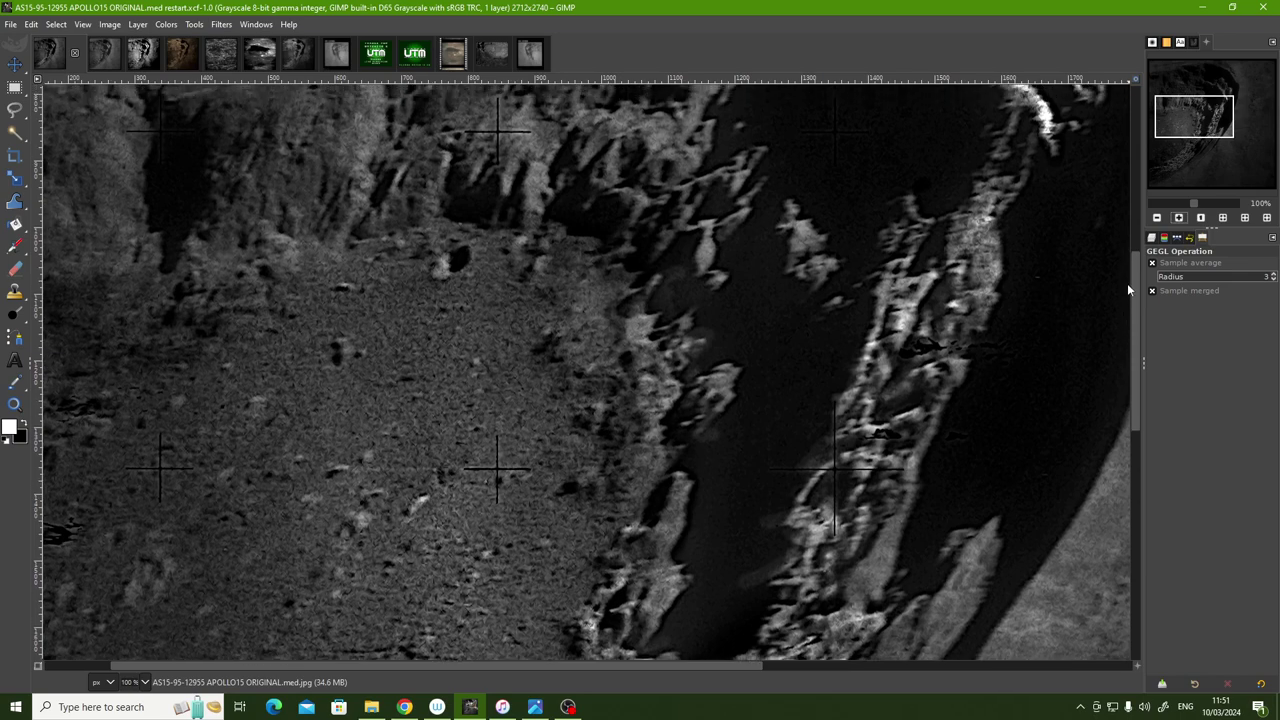
pyautogui.moveTo(1129, 291); pyautogui.dragTo(1127, 292)
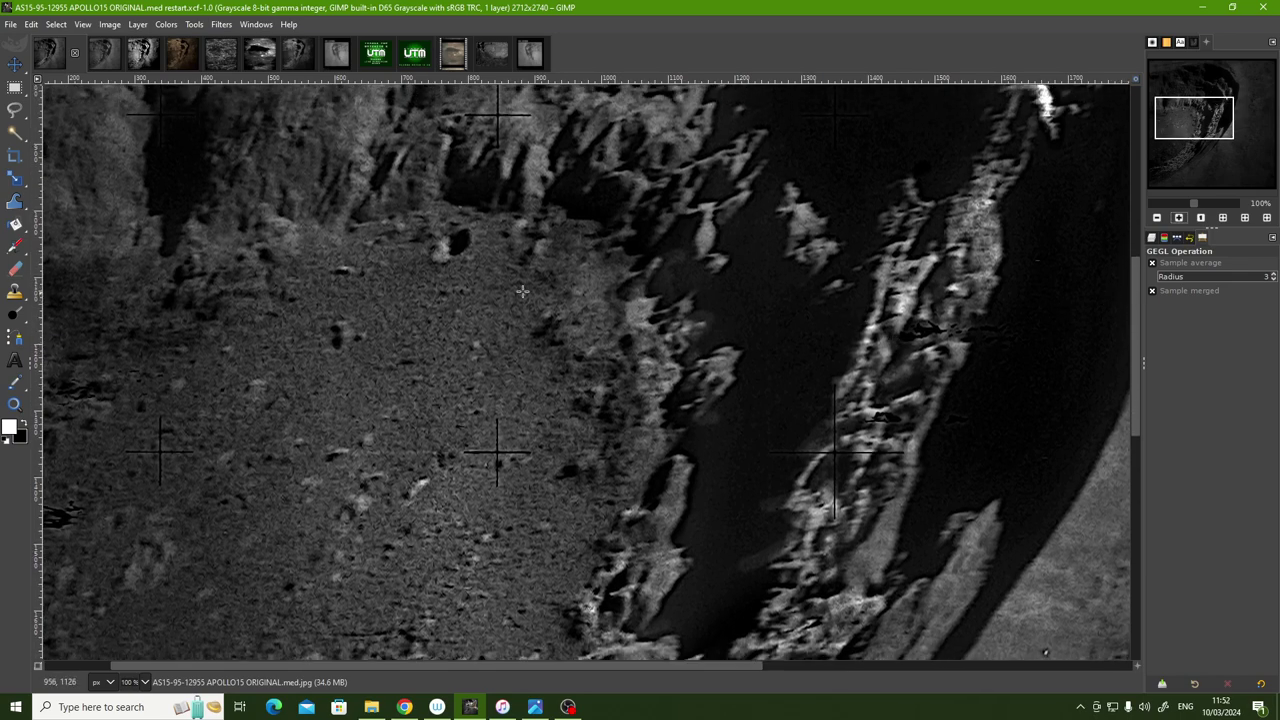
# - Select the Dodge/Burn tool (Dodge, Highlights, opacity 65.4) and frame the right crater wall
pyautogui.click(16, 316)
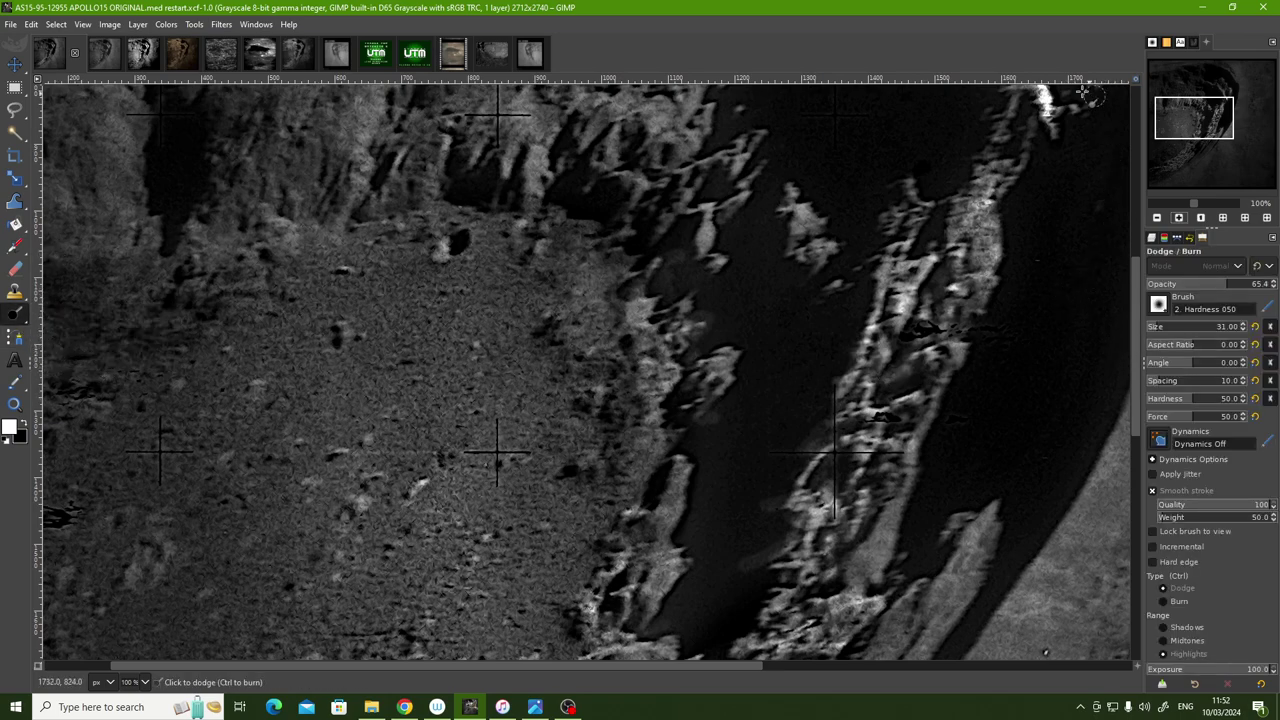
pyautogui.scroll(3, 1136, 307)
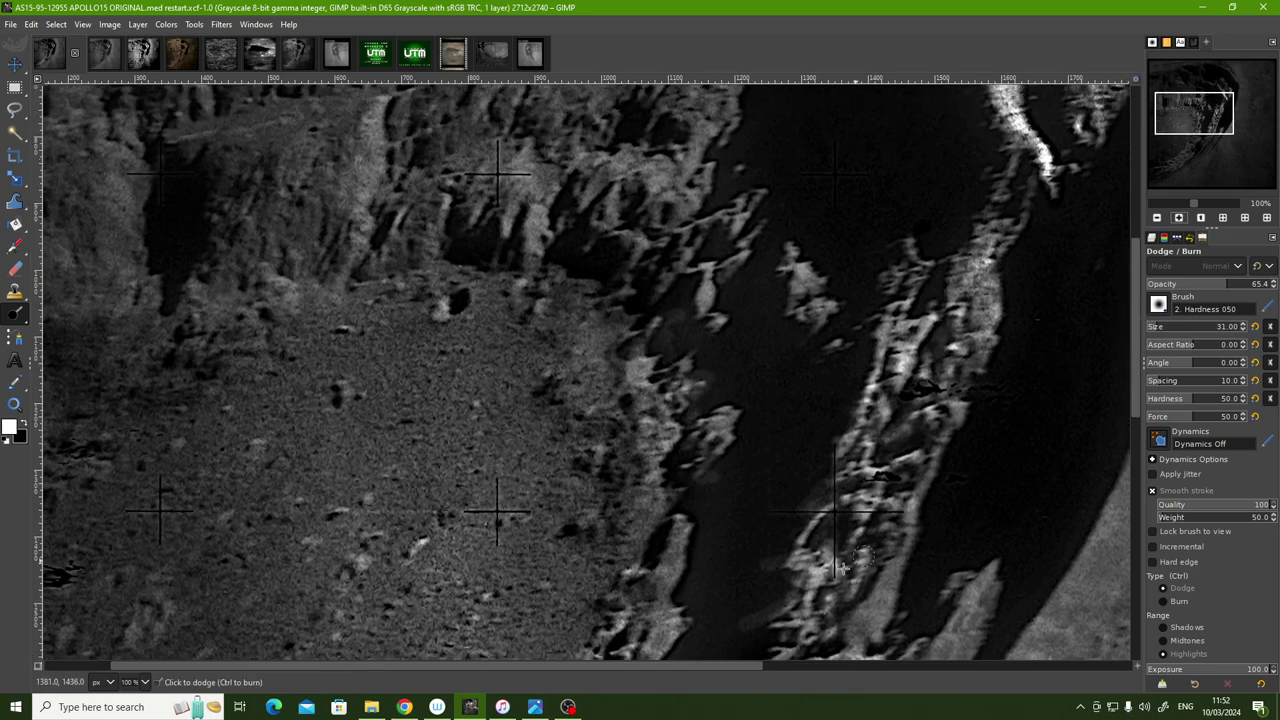
pyautogui.moveTo(698, 663); pyautogui.dragTo(887, 667)
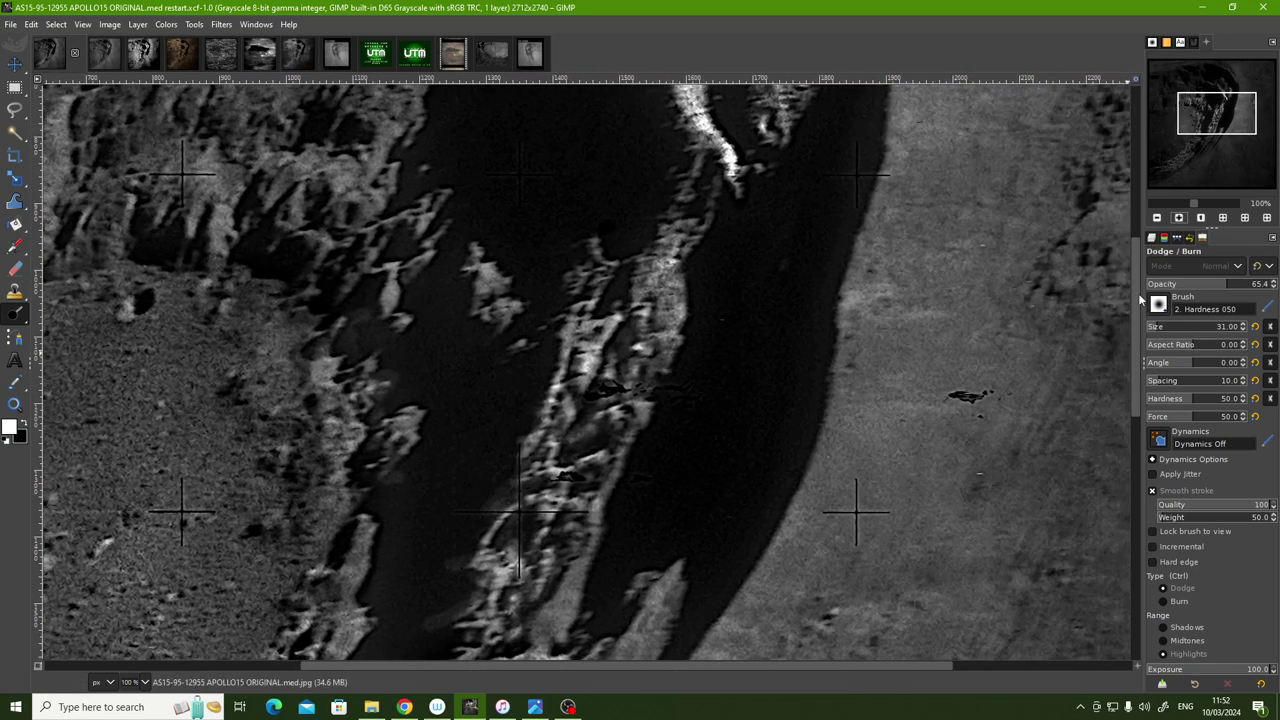
pyautogui.moveTo(1135, 300); pyautogui.dragTo(1136, 337)
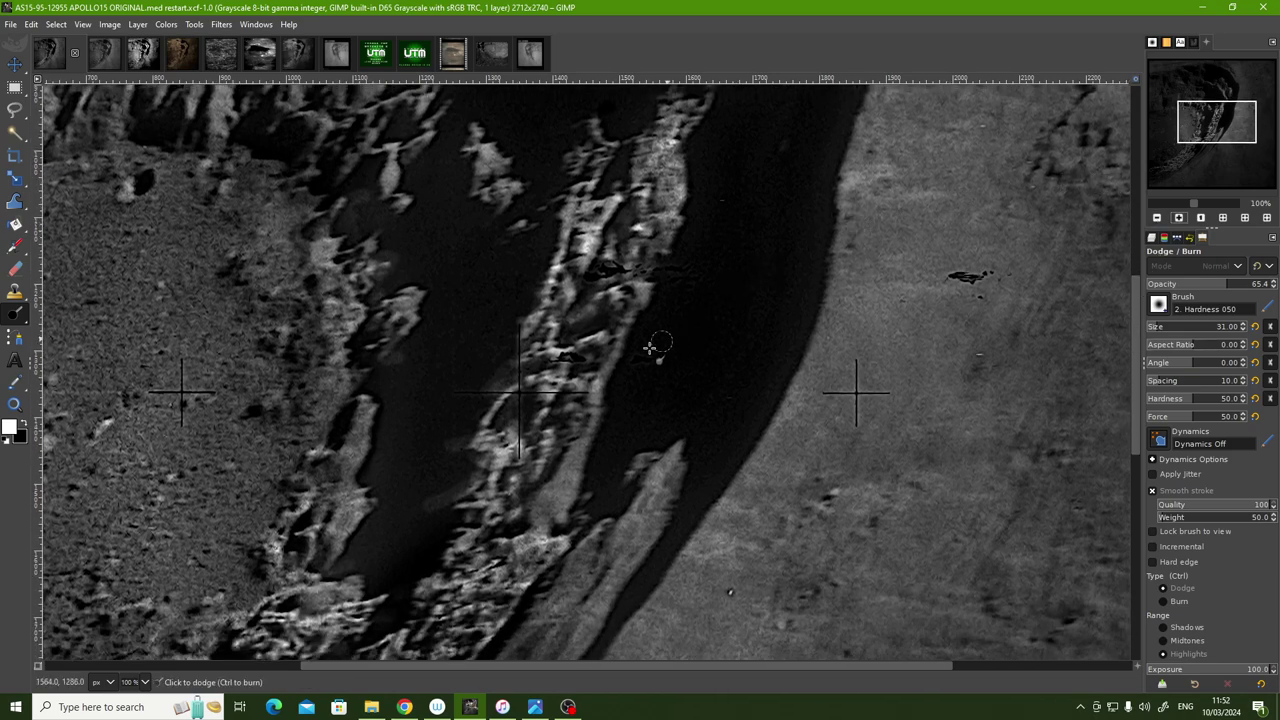
# - Paint dodge strokes over the bright ridge in the shadowed trough
pyautogui.click(563, 432)
pyautogui.moveTo(572, 428); pyautogui.dragTo(570, 408)
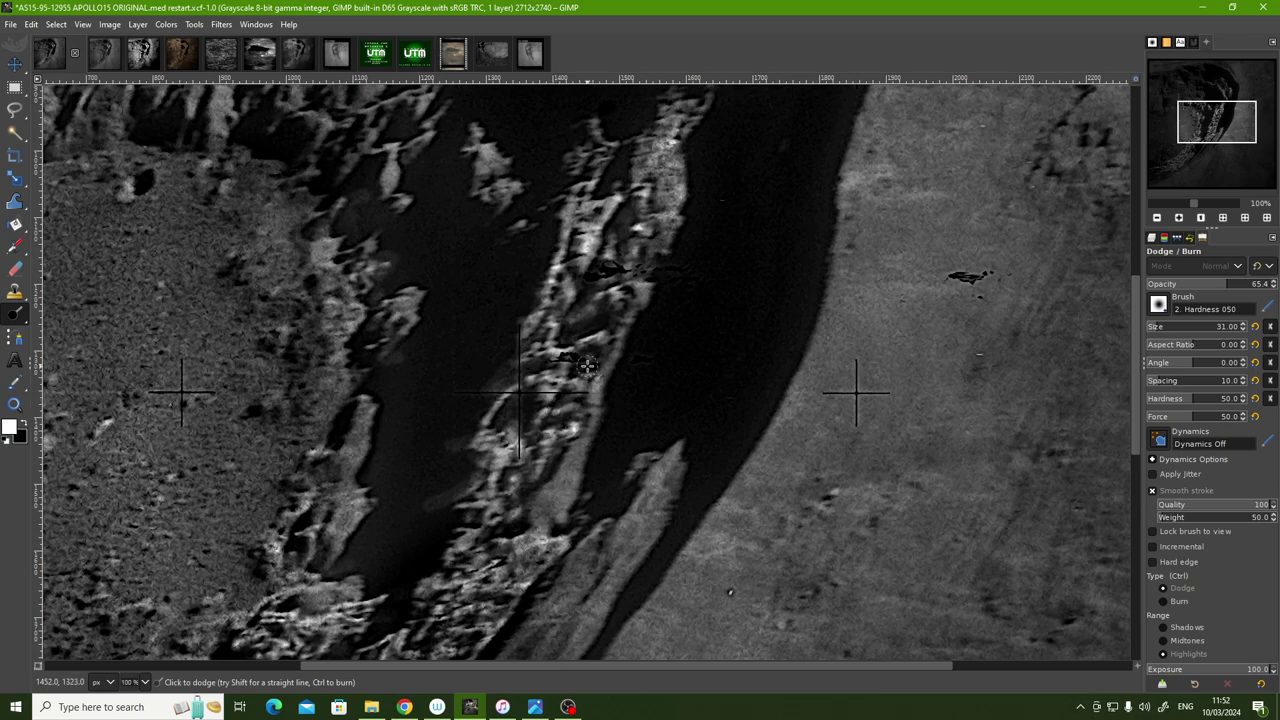
pyautogui.moveTo(601, 347)
pyautogui.mouseDown()
pyautogui.moveTo(605, 365)
pyautogui.moveTo(612, 325)
pyautogui.moveTo(578, 302)
pyautogui.moveTo(600, 322)
pyautogui.moveTo(643, 267)
pyautogui.mouseUp()
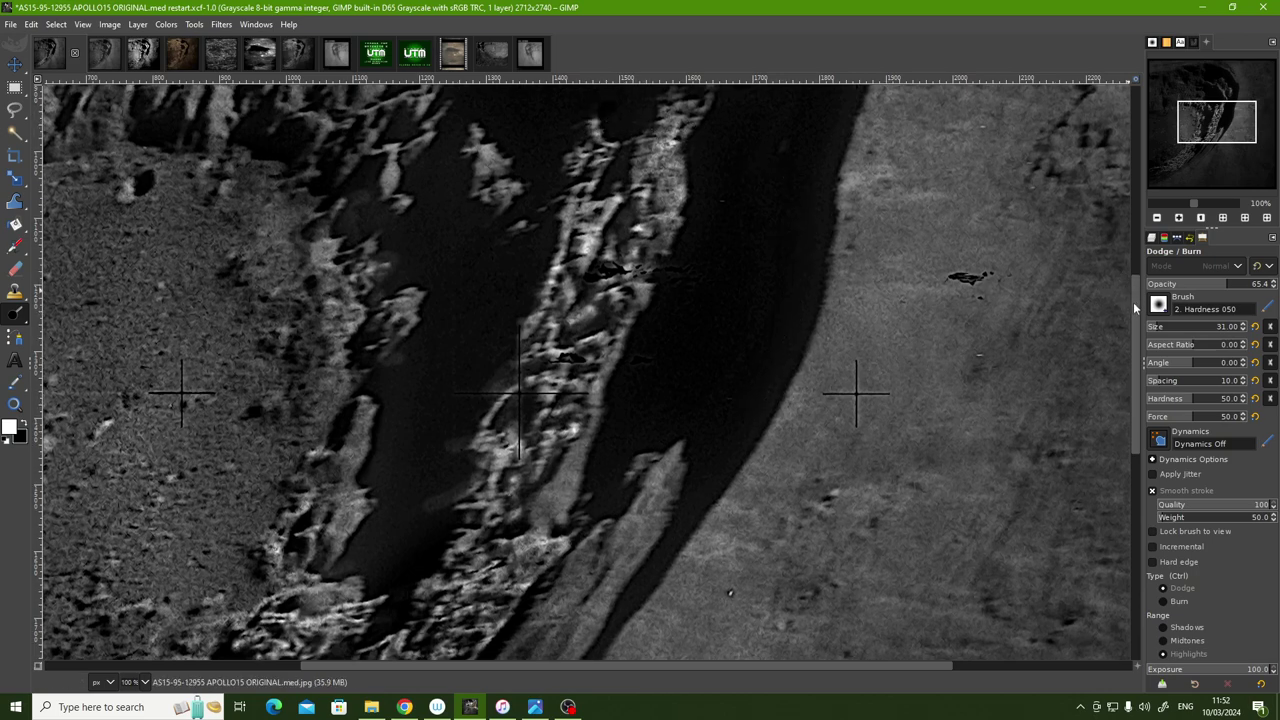
pyautogui.moveTo(1133, 303); pyautogui.dragTo(1124, 381)
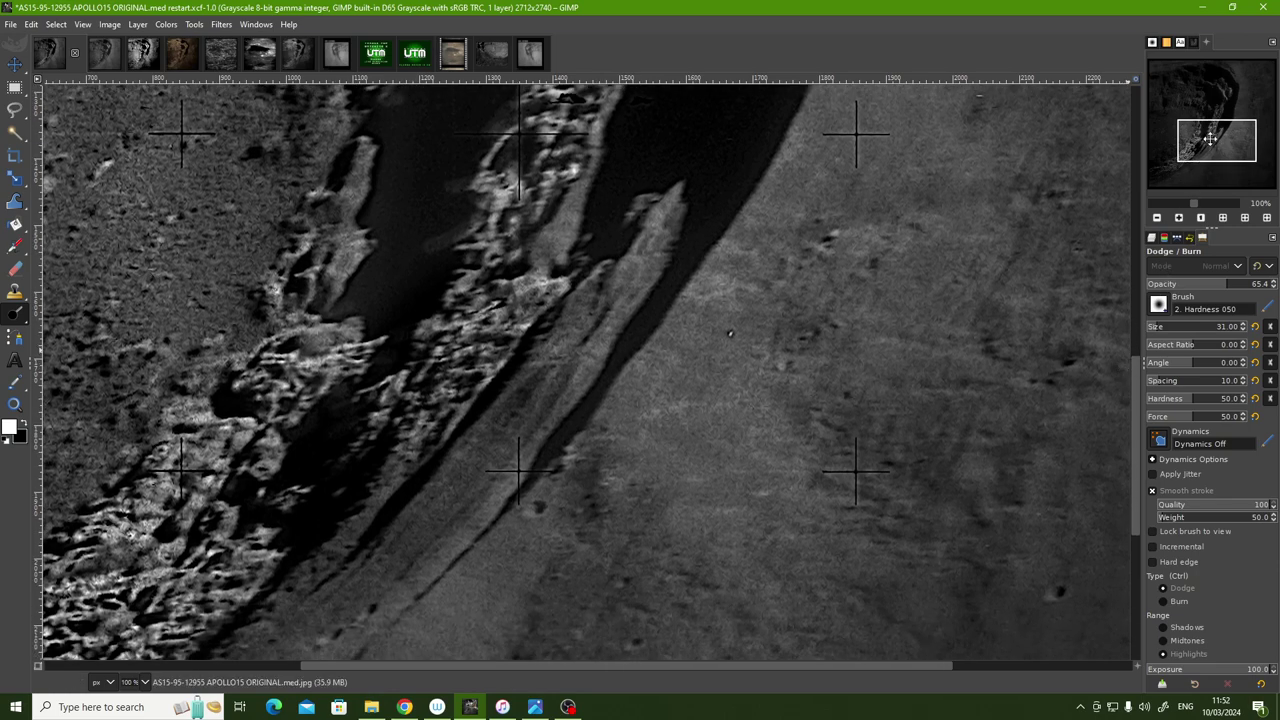
pyautogui.moveTo(1210, 139); pyautogui.dragTo(1204, 105)
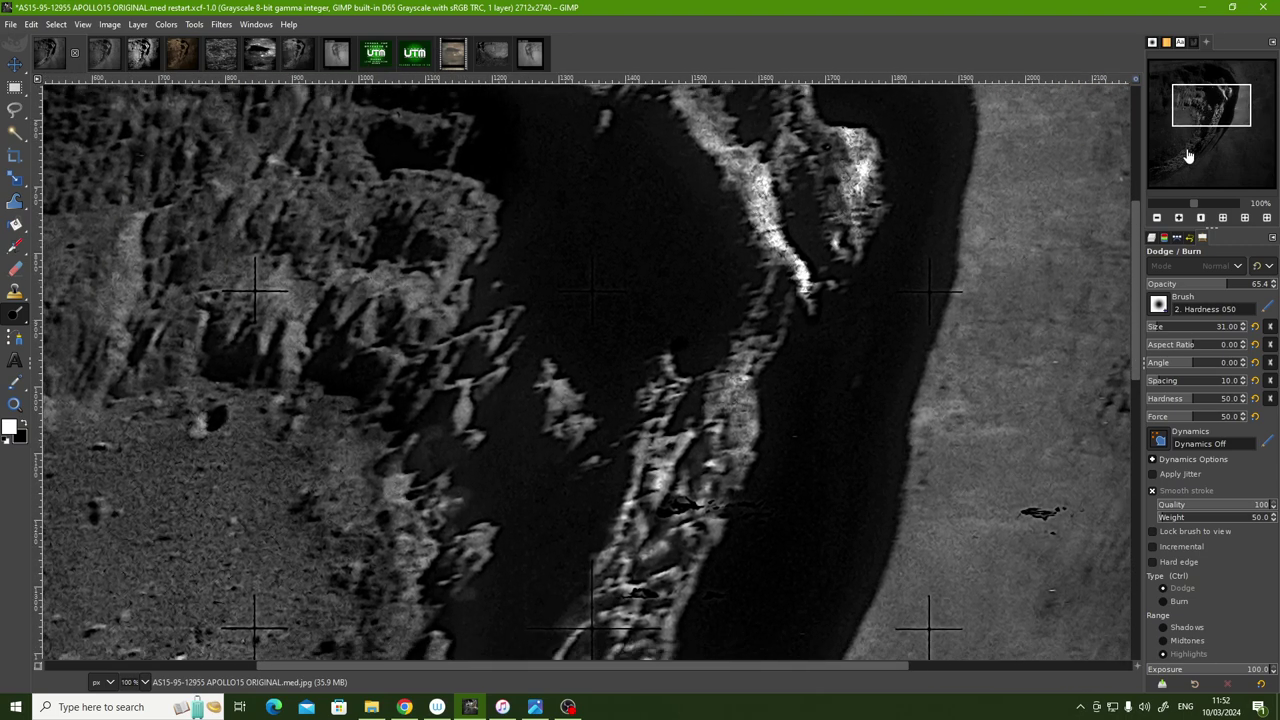
# - Dodge the dark patch and the ridge beside the bright highlands
pyautogui.moveTo(740, 335); pyautogui.dragTo(786, 276)
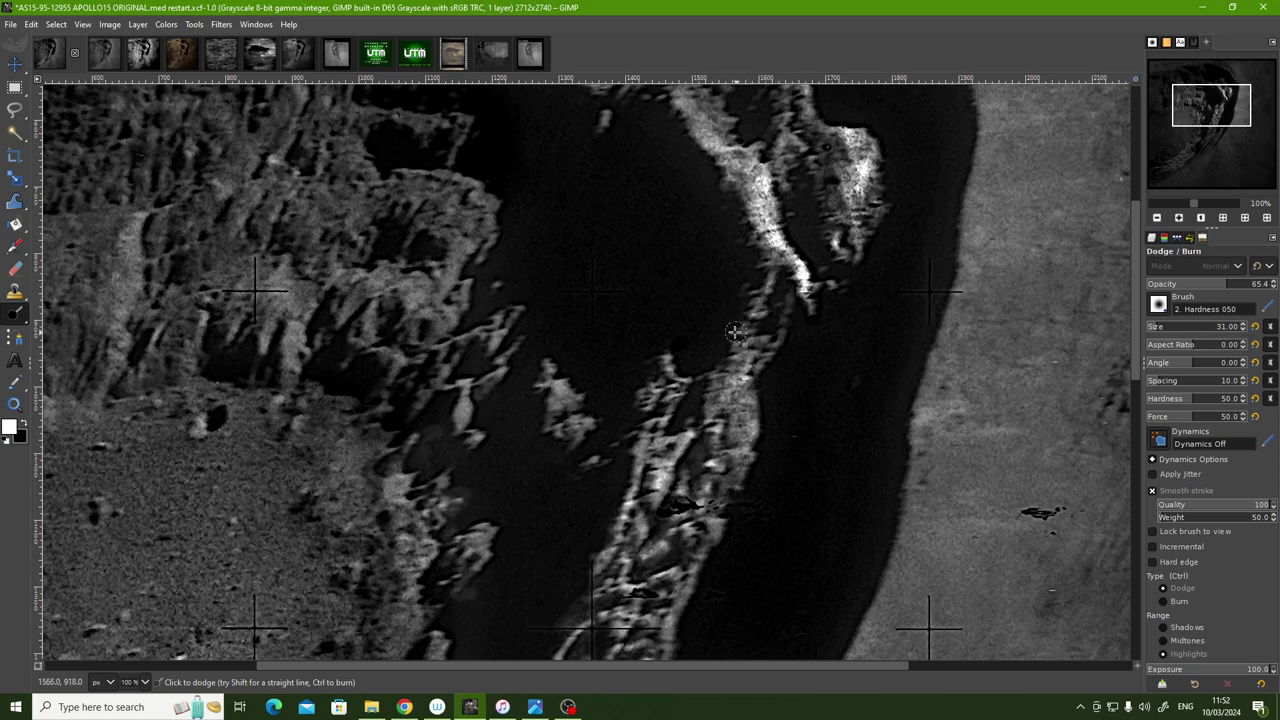
pyautogui.moveTo(760, 325); pyautogui.dragTo(737, 324)
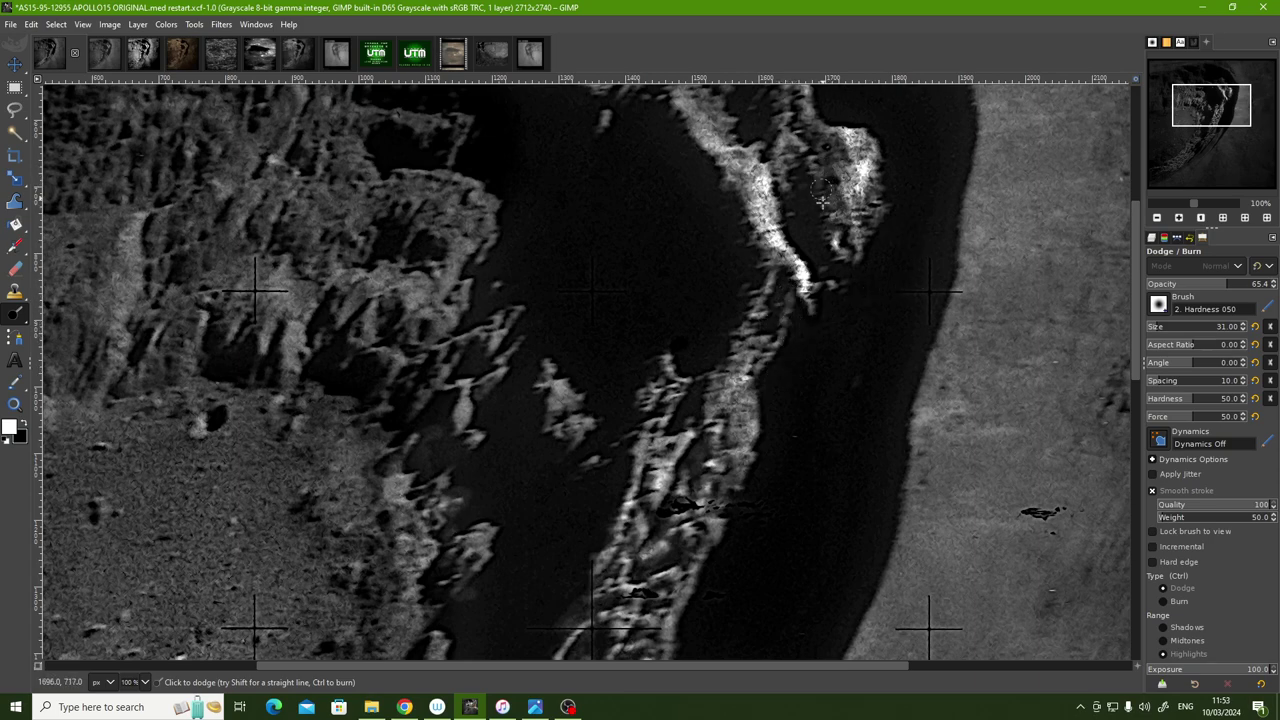
pyautogui.moveTo(815, 177); pyautogui.dragTo(830, 264)
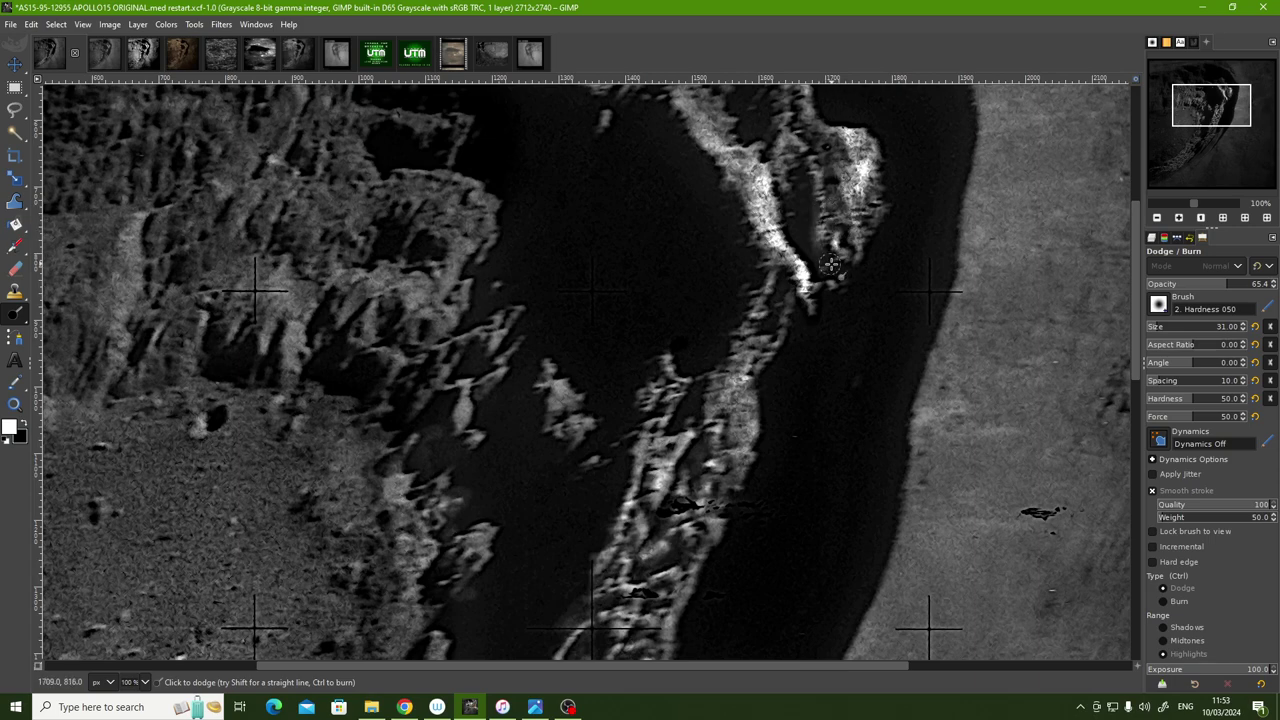
pyautogui.moveTo(802, 171); pyautogui.dragTo(798, 153)
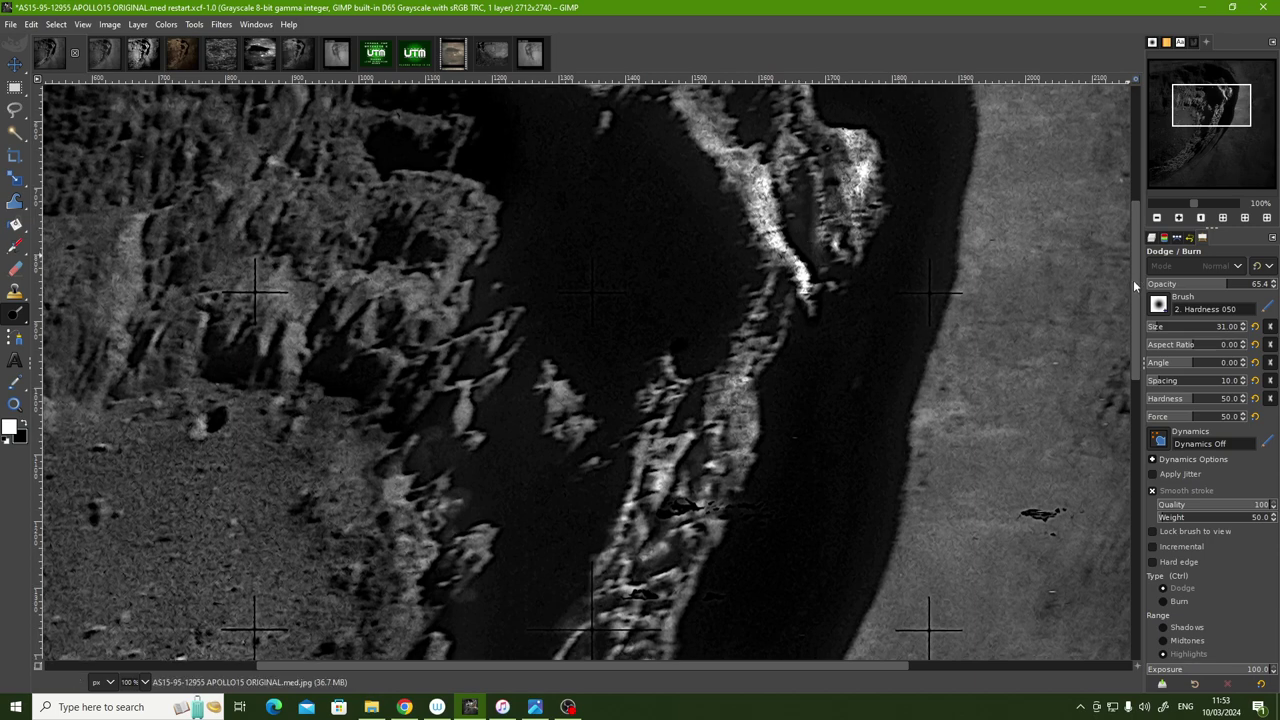
pyautogui.moveTo(1133, 278)
pyautogui.mouseDown()
pyautogui.moveTo(1140, 250)
pyautogui.moveTo(985, 165)
pyautogui.mouseUp()
pyautogui.moveTo(728, 111); pyautogui.dragTo(762, 236)
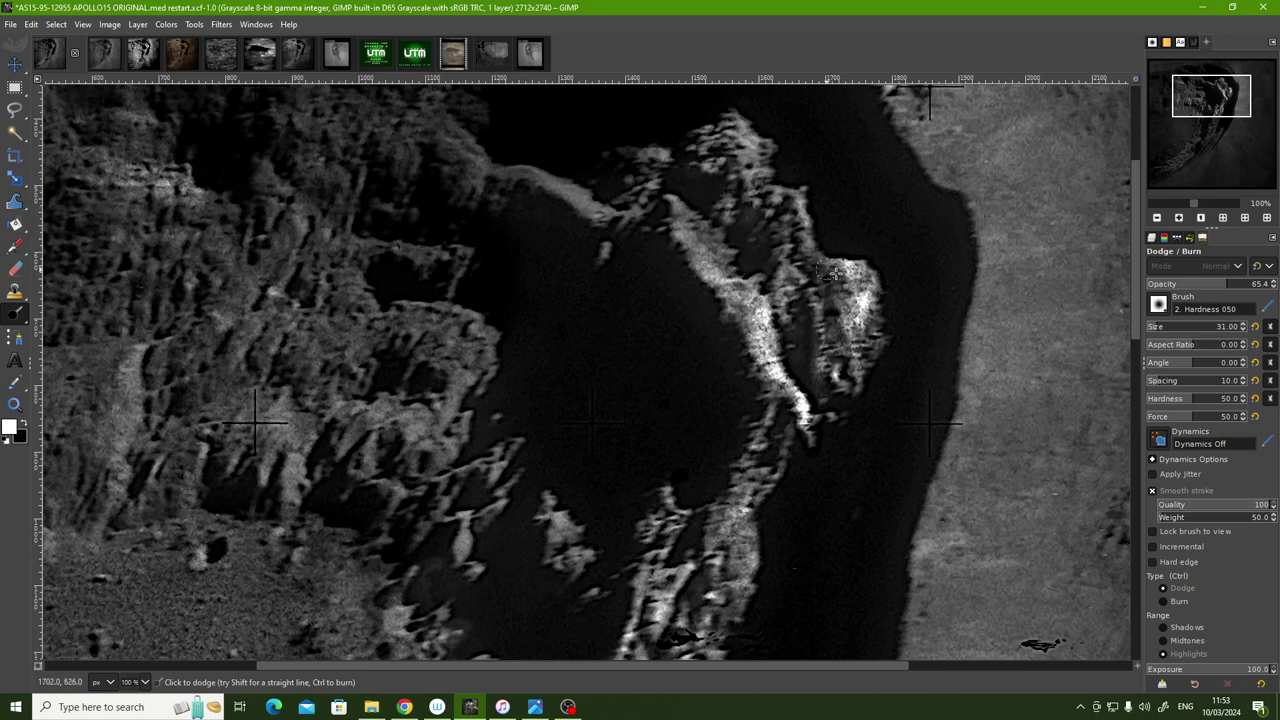
# - Zoom to 150% and pan to inspect the wall beside the shadowed hollow
pyautogui.scroll(2, 1134, 262)
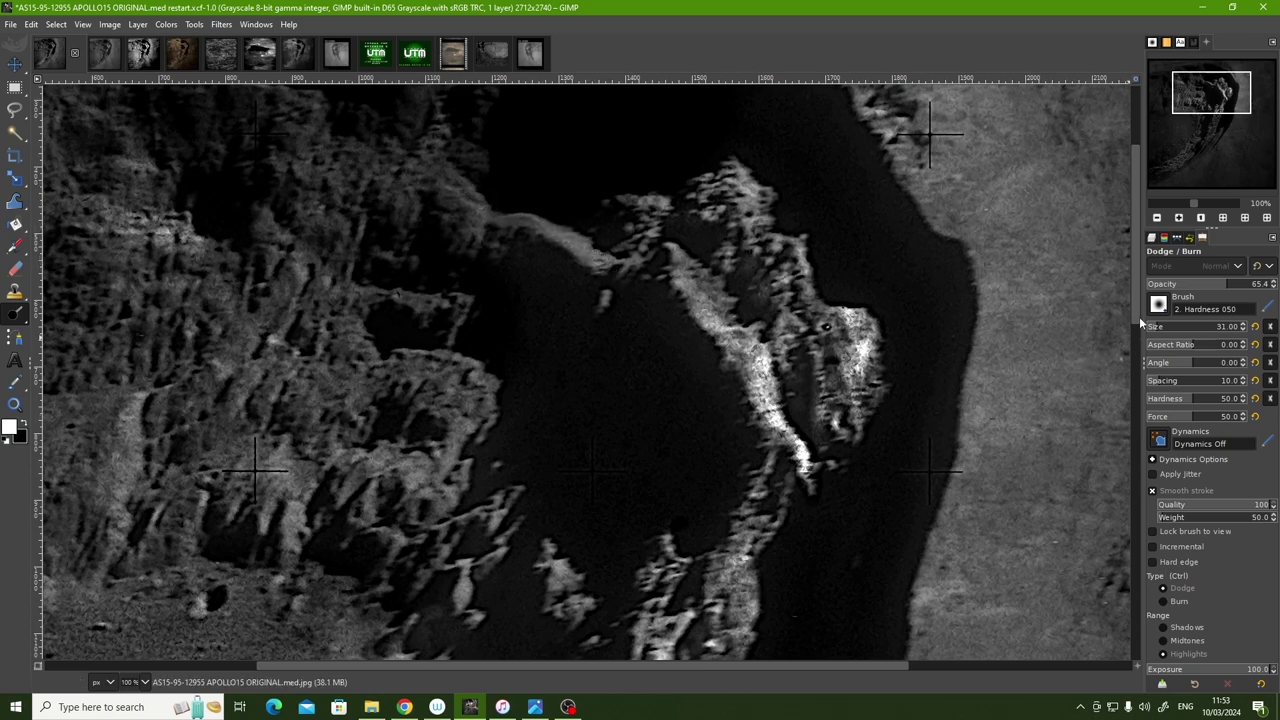
pyautogui.moveTo(1138, 310); pyautogui.dragTo(1132, 269)
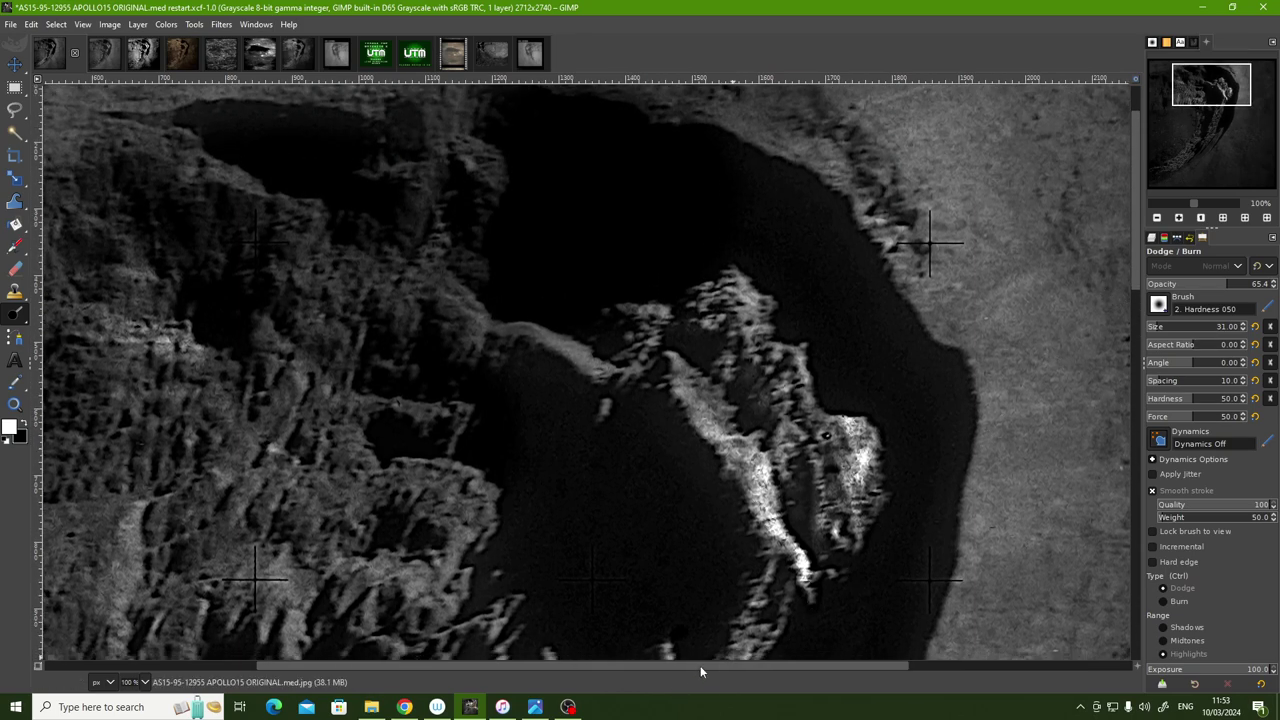
pyautogui.moveTo(700, 666); pyautogui.dragTo(528, 678)
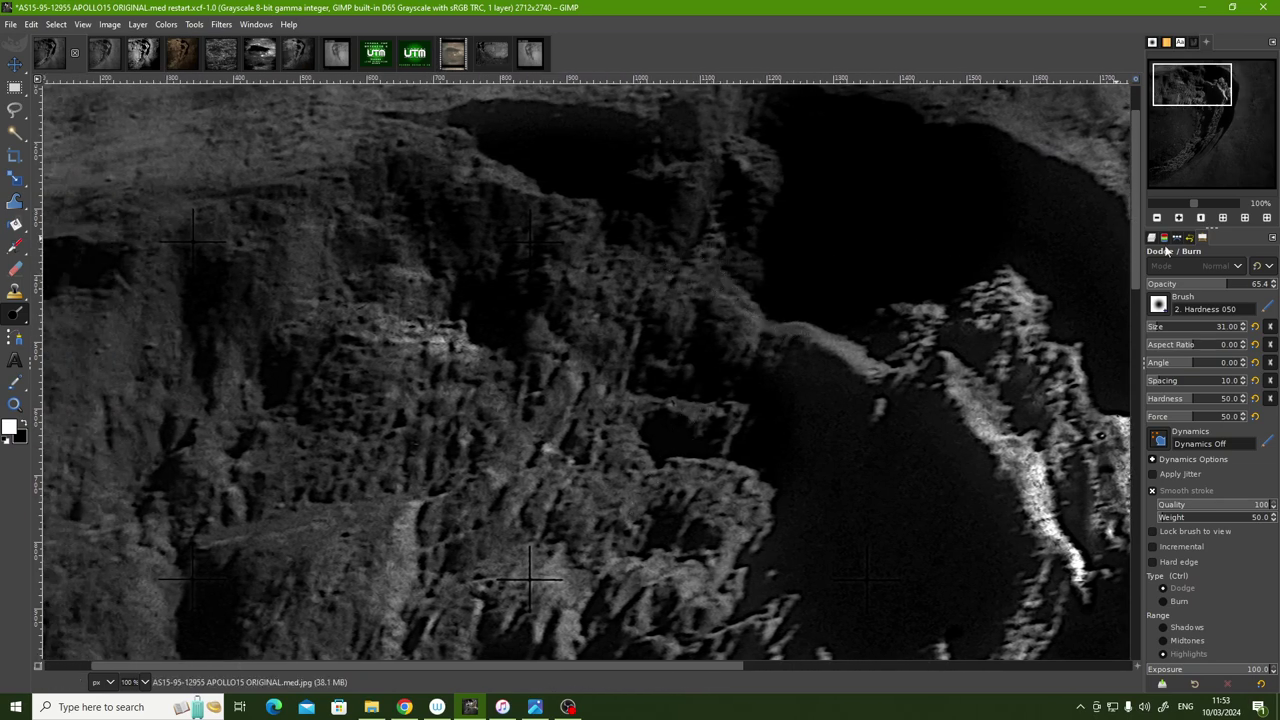
pyautogui.click(1179, 218)
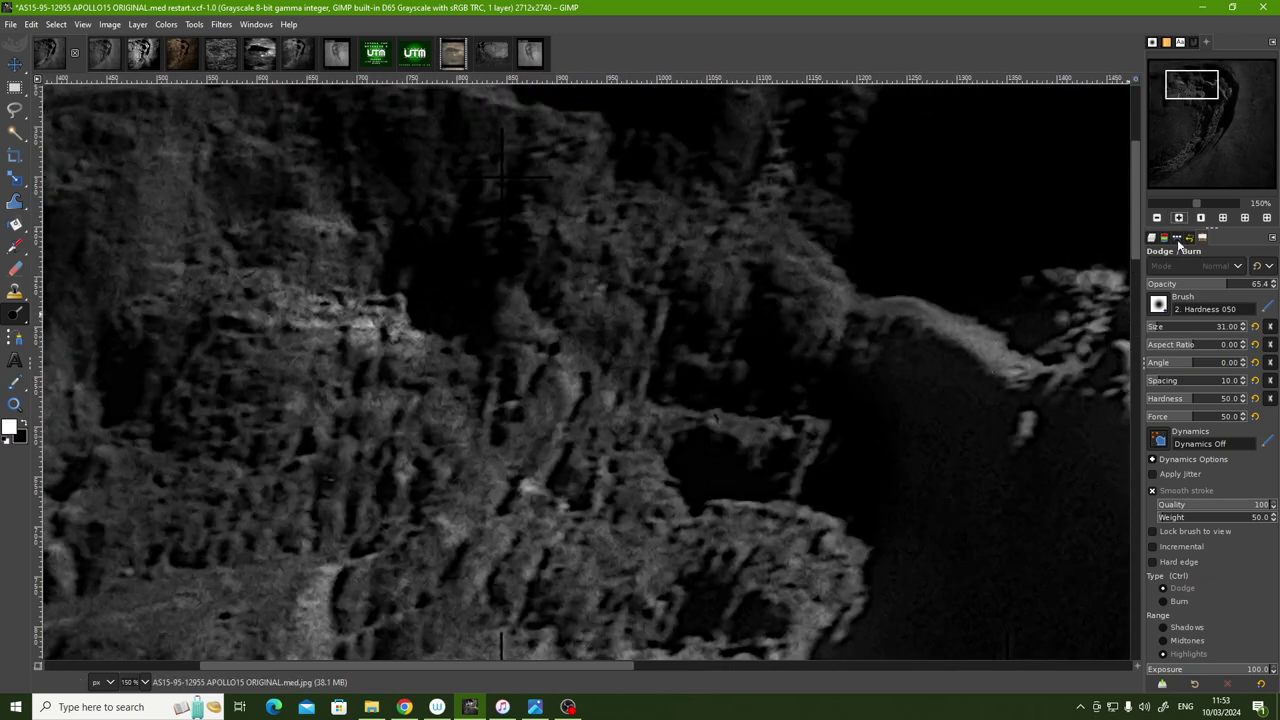
pyautogui.moveTo(1136, 247); pyautogui.dragTo(1136, 217)
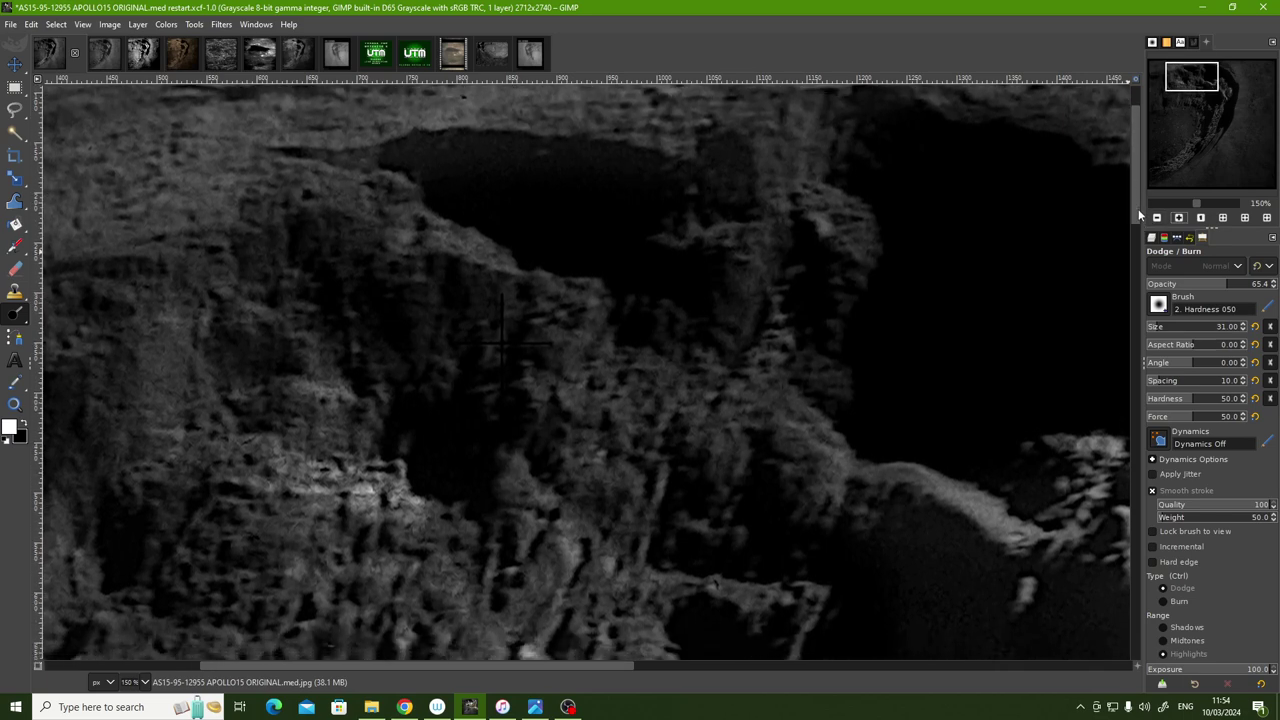
pyautogui.moveTo(1136, 216); pyautogui.dragTo(1136, 232)
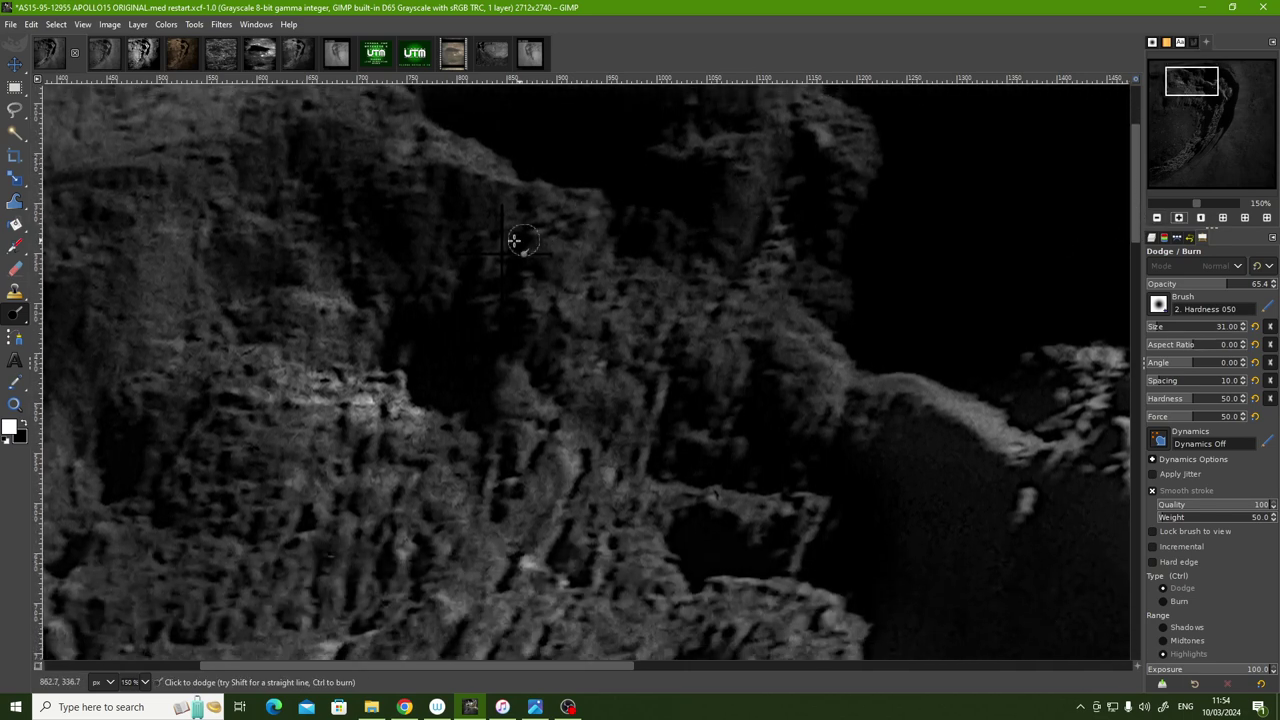
# - Switch to the sepia AS15-95-12955 colour 2 image and examine its terraced wall at 100%
pyautogui.click(182, 58)
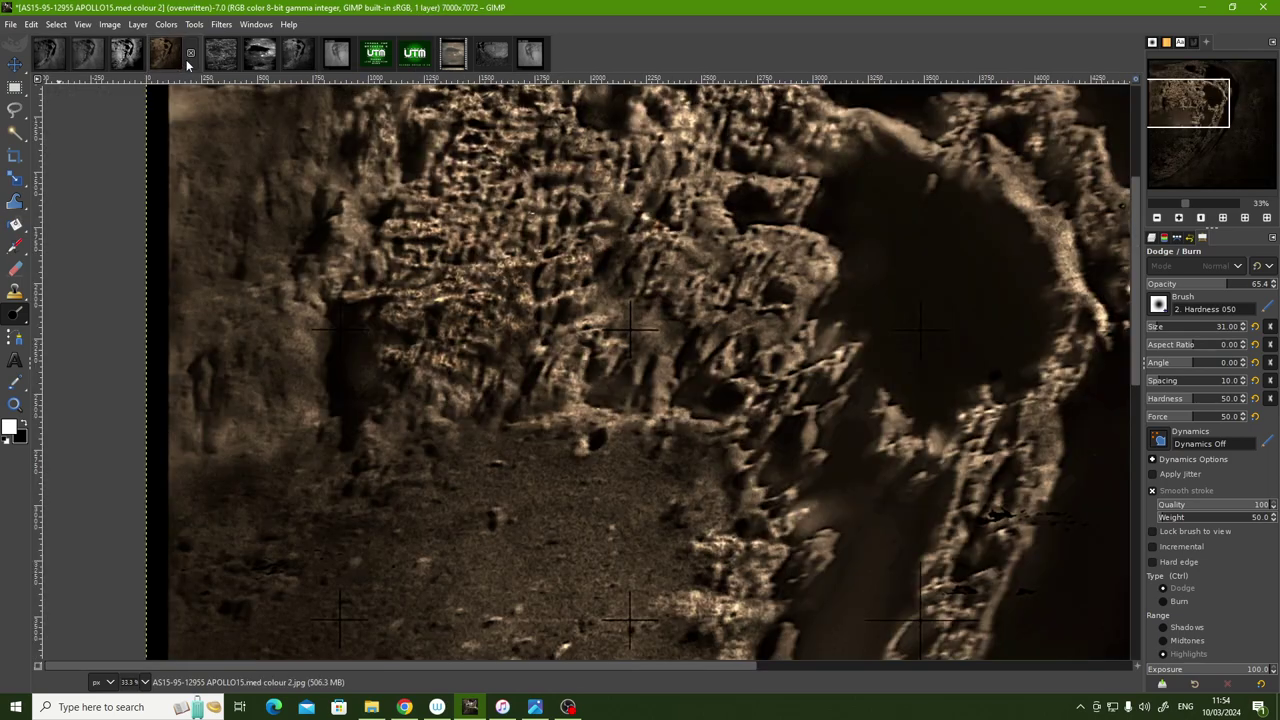
pyautogui.moveTo(1136, 289); pyautogui.dragTo(1135, 245)
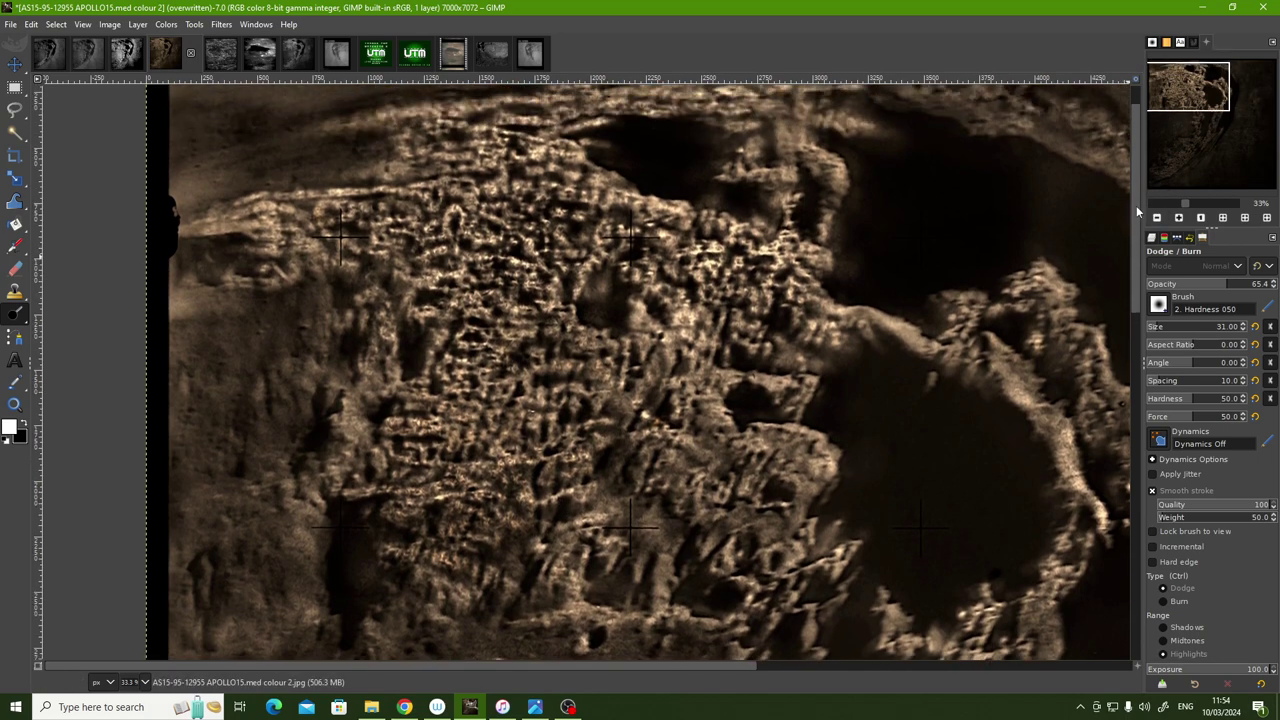
pyautogui.moveTo(1137, 232); pyautogui.dragTo(1136, 198)
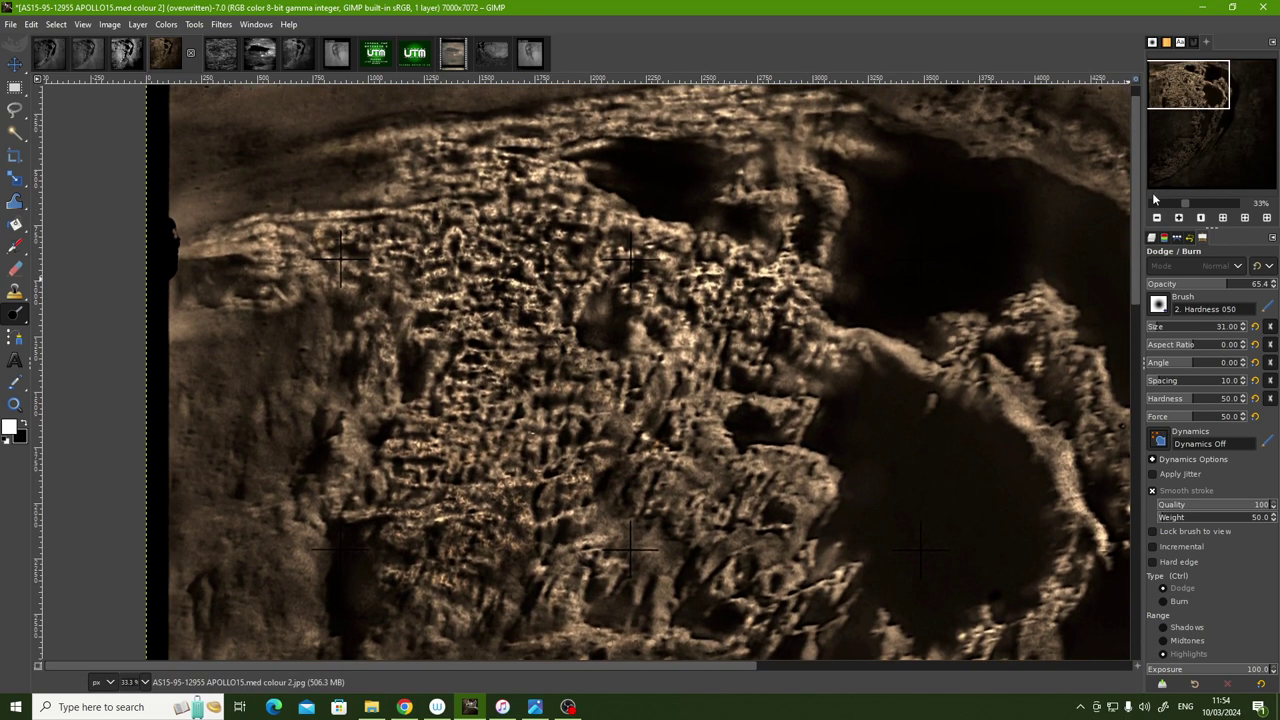
pyautogui.click(1178, 219)
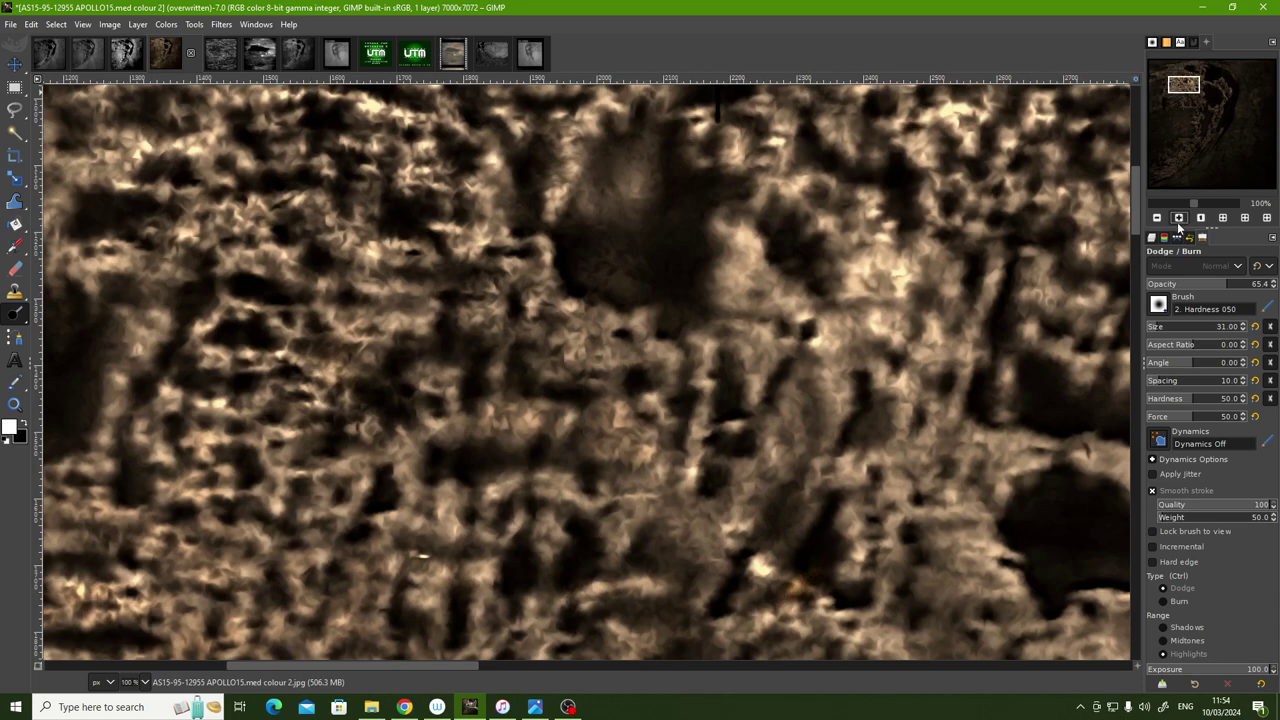
pyautogui.moveTo(1135, 228); pyautogui.dragTo(1134, 179)
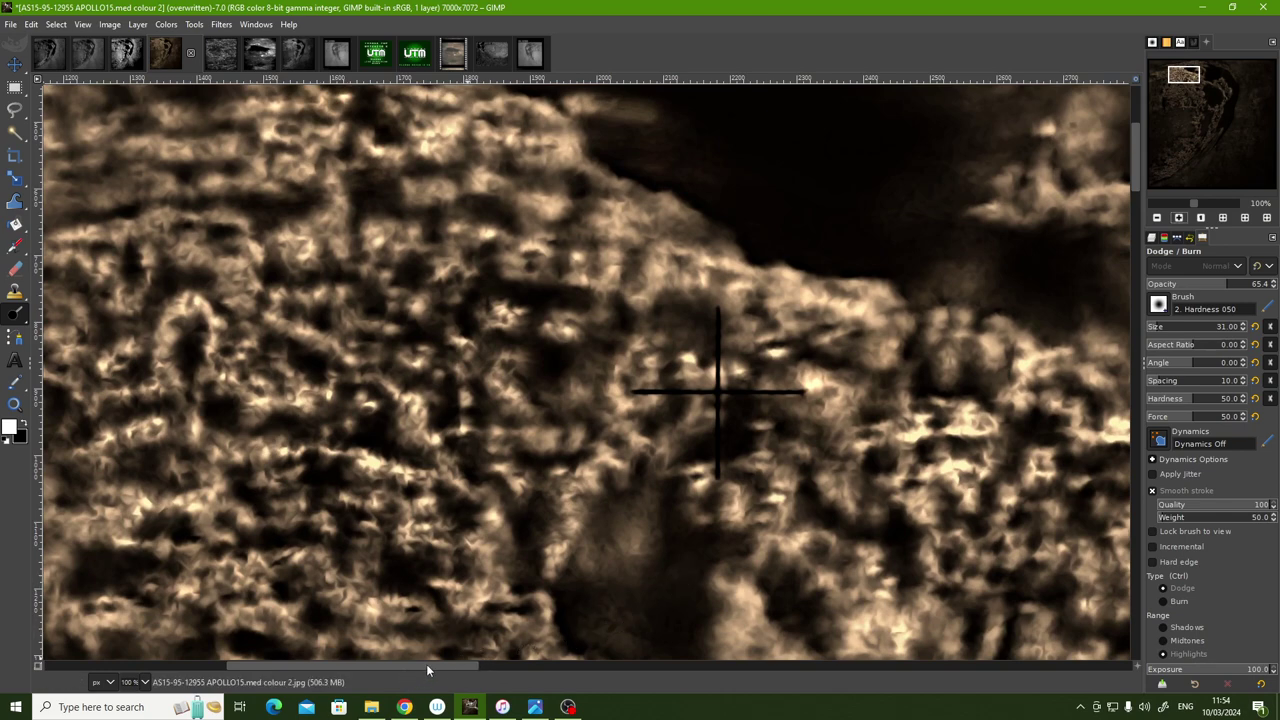
pyautogui.moveTo(425, 665); pyautogui.dragTo(368, 672)
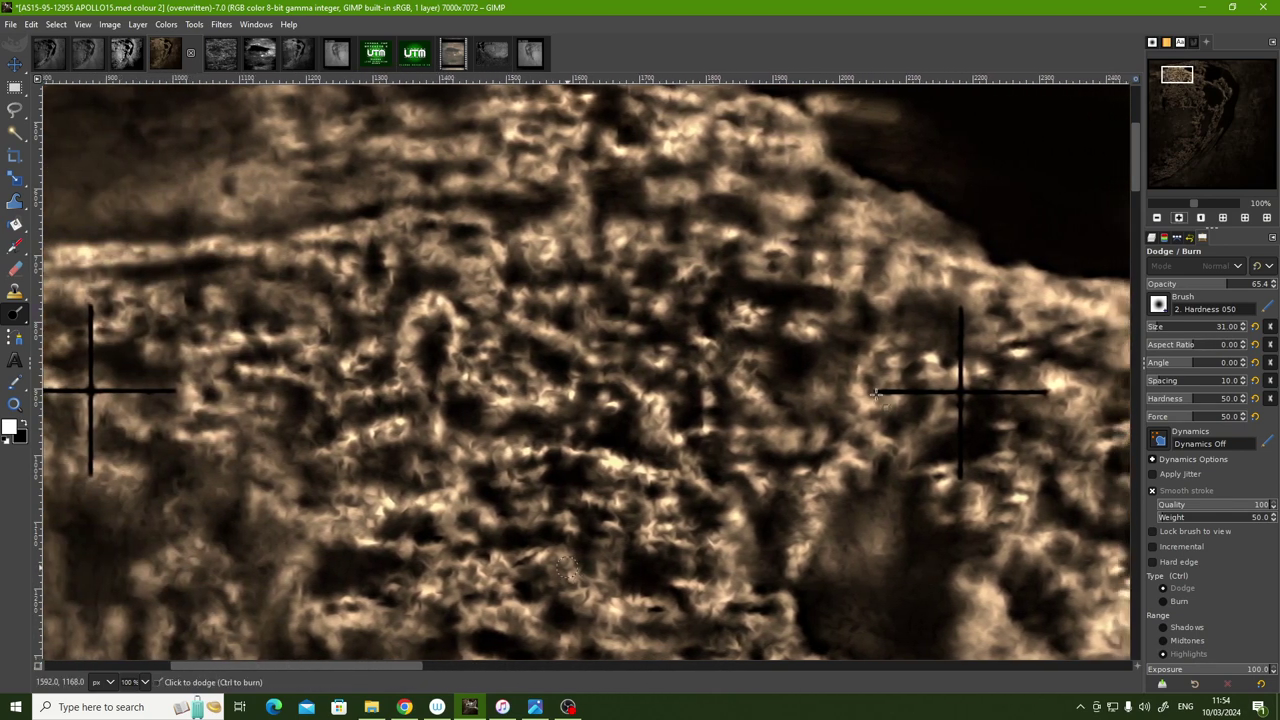
pyautogui.moveTo(1134, 172); pyautogui.dragTo(1132, 159)
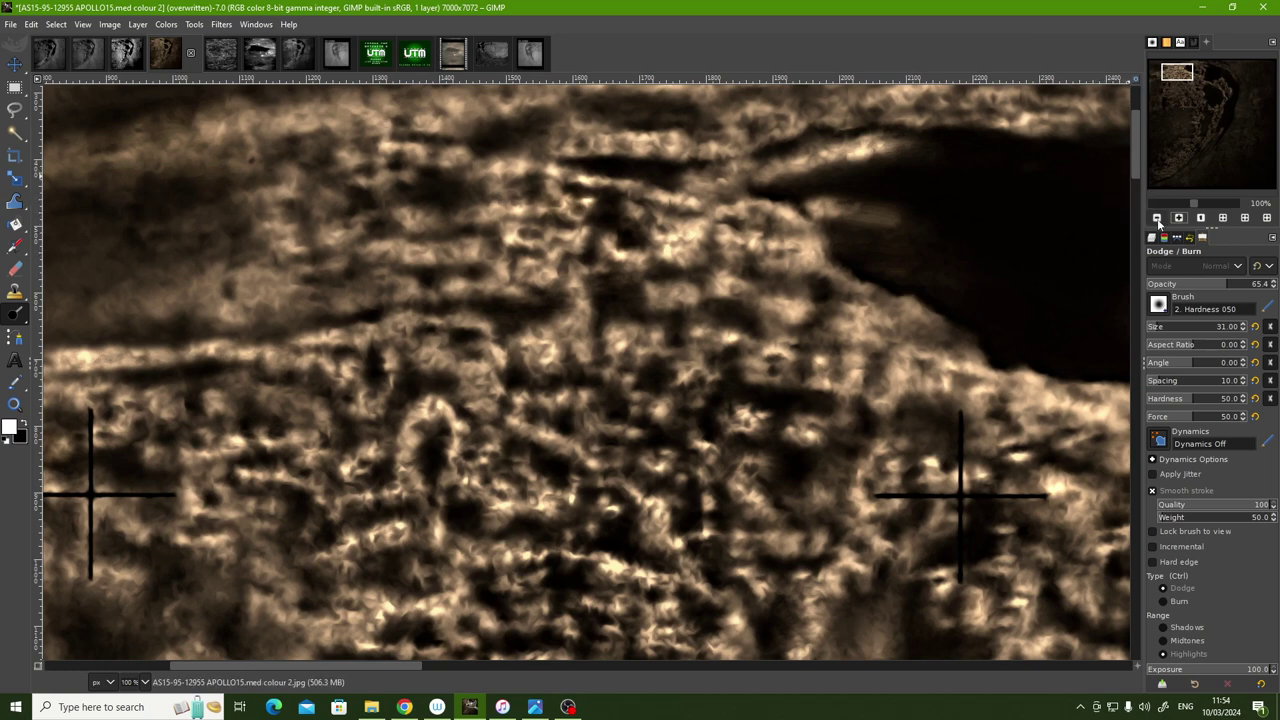
pyautogui.click(1157, 219)
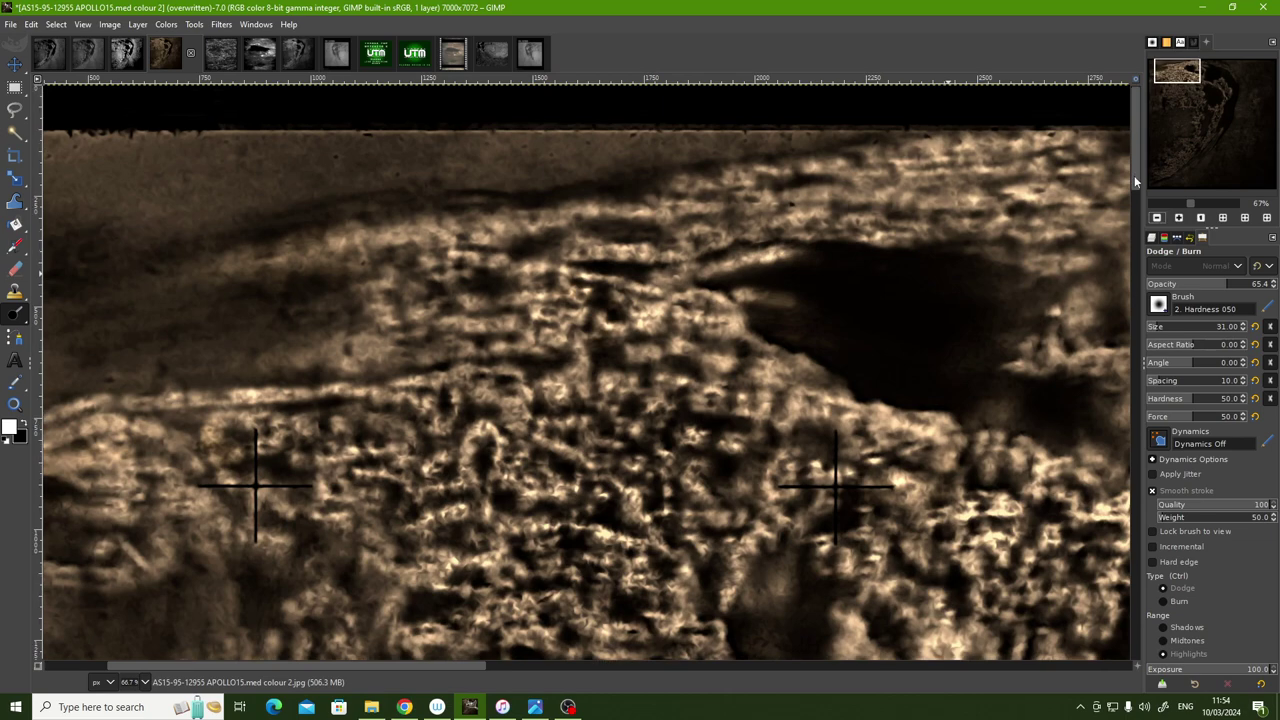
pyautogui.moveTo(1134, 169); pyautogui.dragTo(1134, 187)
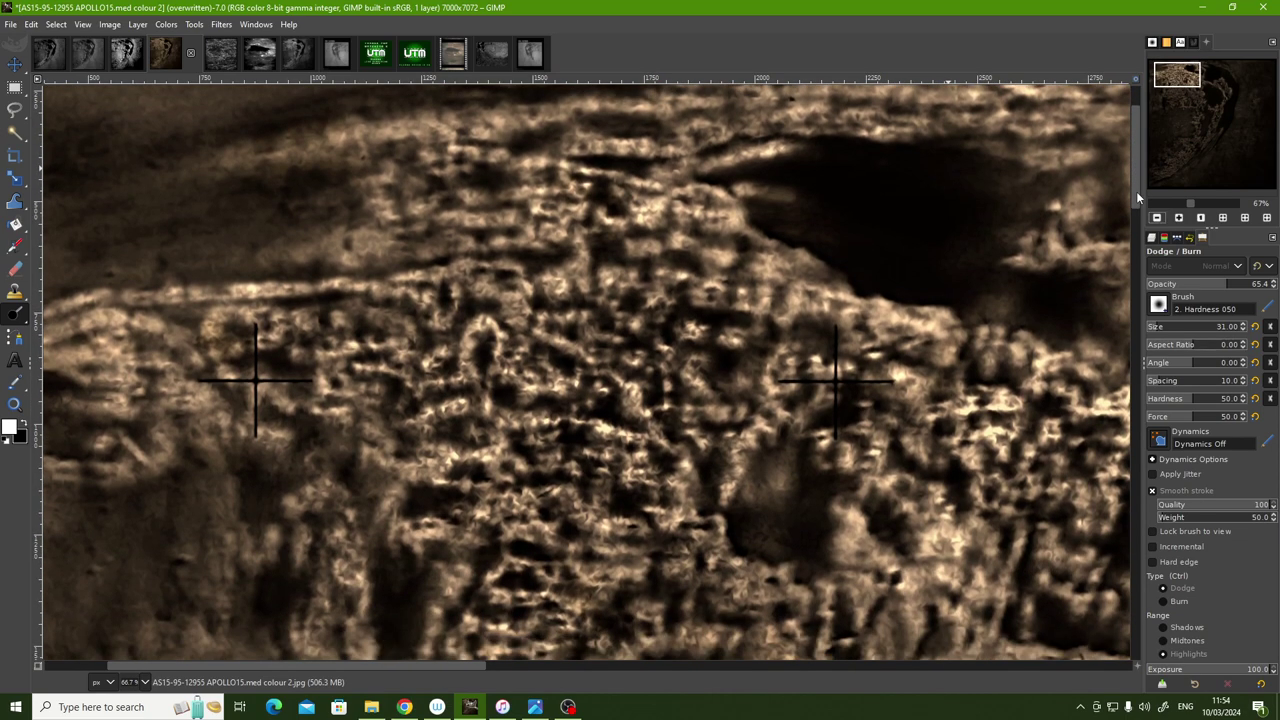
pyautogui.moveTo(1134, 187); pyautogui.dragTo(1137, 196)
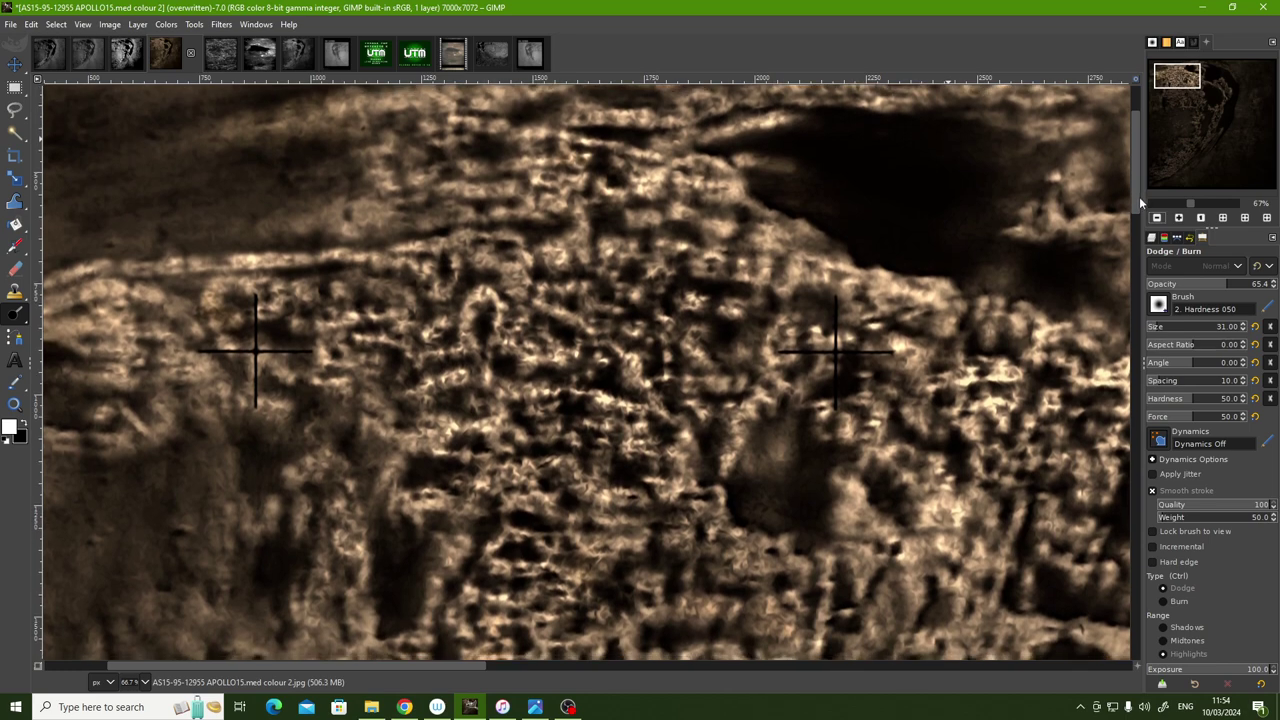
pyautogui.moveTo(1140, 196)
pyautogui.mouseDown()
pyautogui.moveTo(1142, 207)
pyautogui.moveTo(1134, 200)
pyautogui.mouseUp()
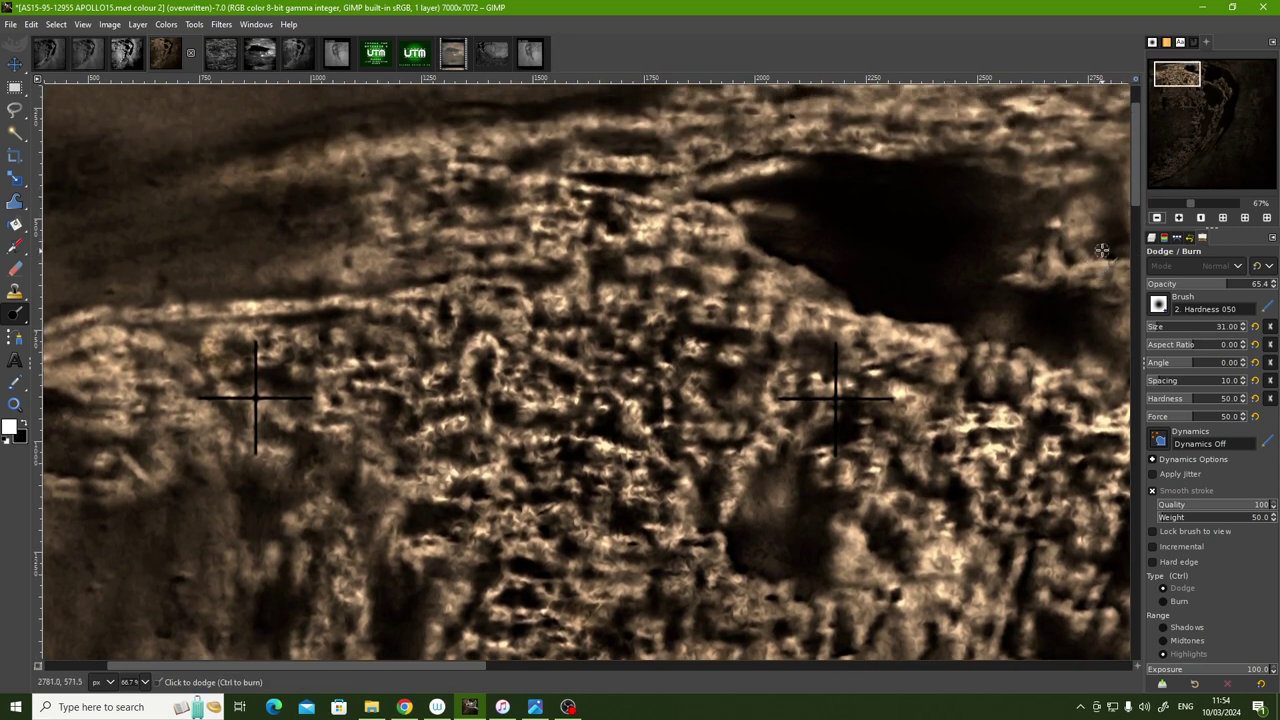
pyautogui.moveTo(1133, 191); pyautogui.dragTo(1136, 177)
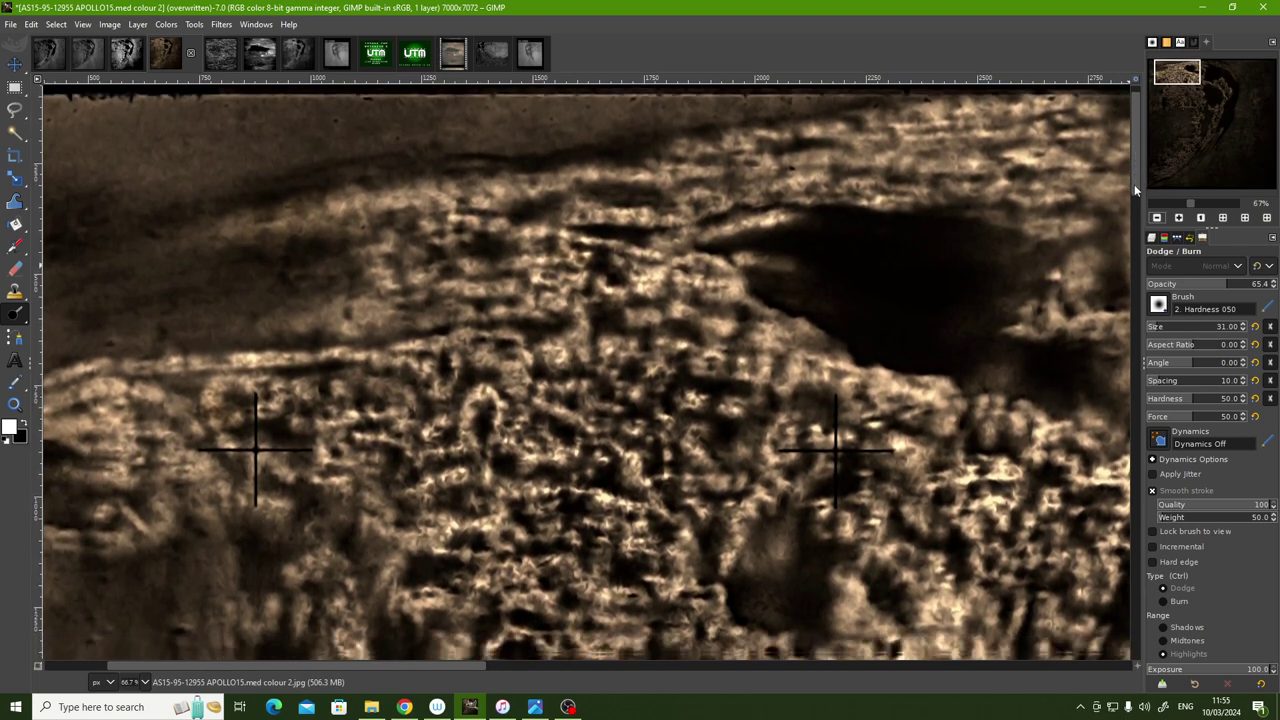
pyautogui.moveTo(1136, 177)
pyautogui.mouseDown()
pyautogui.moveTo(1136, 257)
pyautogui.moveTo(1134, 212)
pyautogui.mouseUp()
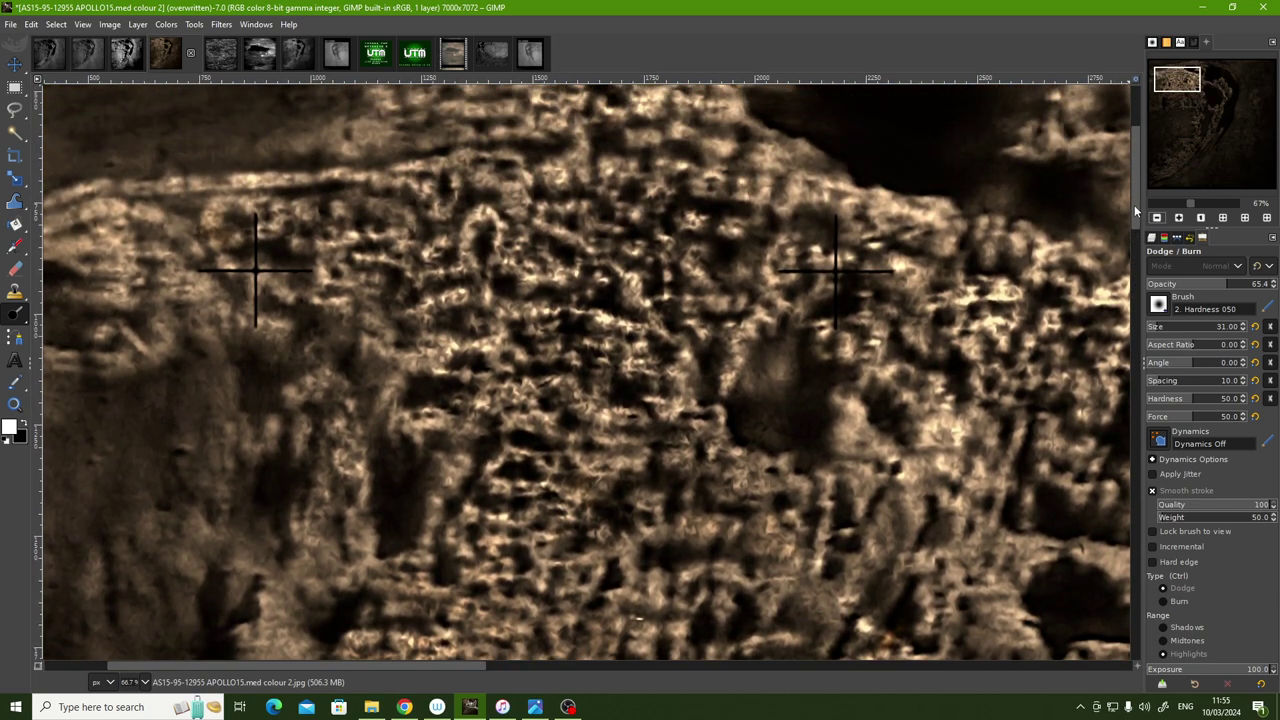
pyautogui.moveTo(1134, 207); pyautogui.dragTo(1138, 199)
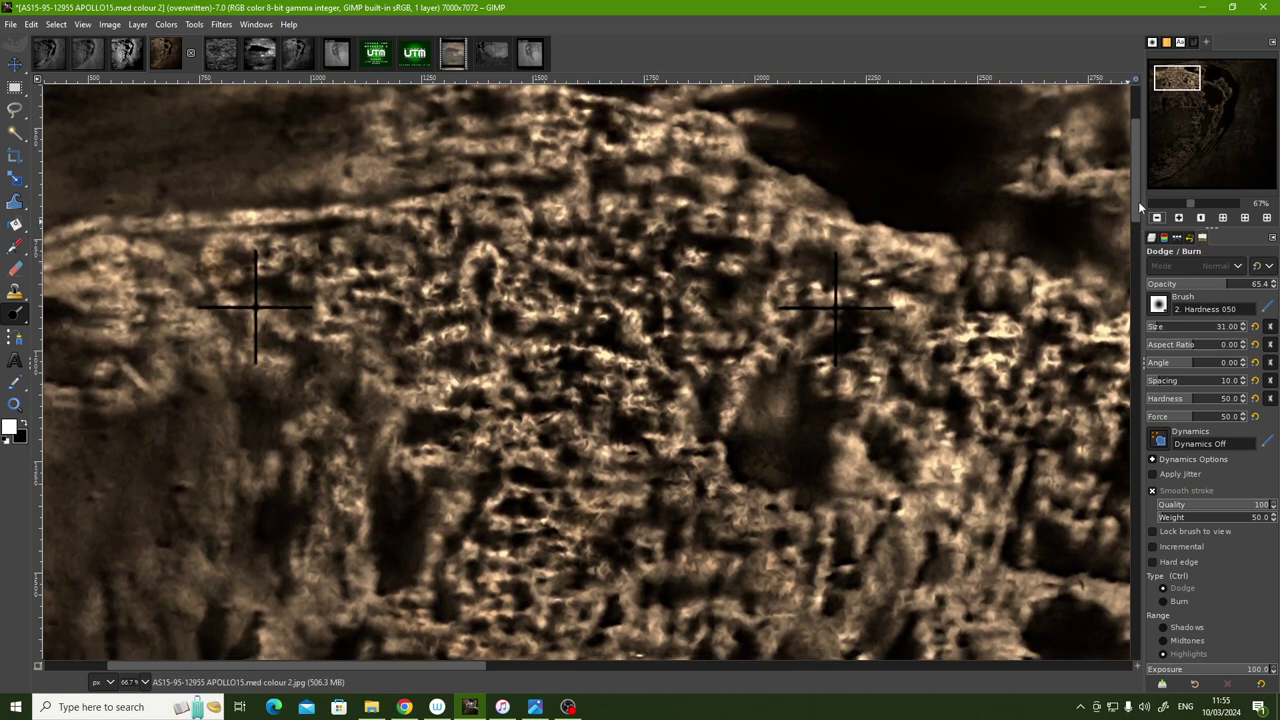
pyautogui.click(1157, 217)
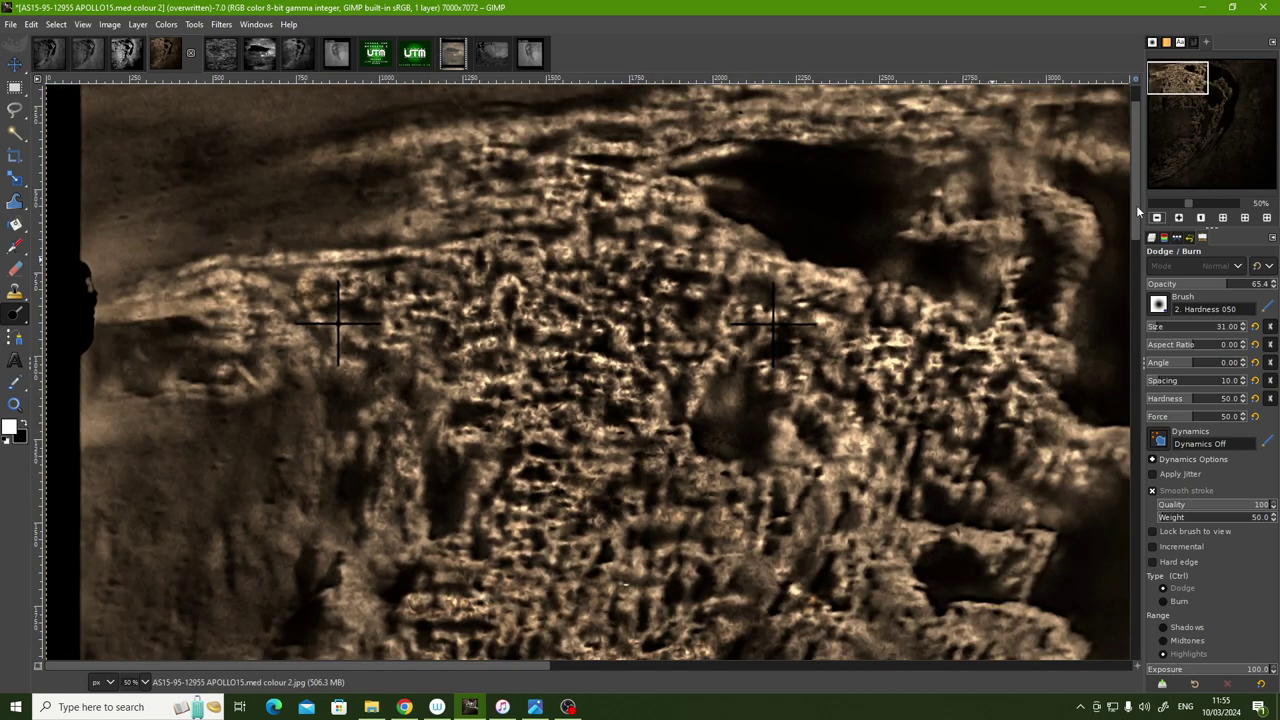
pyautogui.moveTo(1137, 211); pyautogui.dragTo(1135, 248)
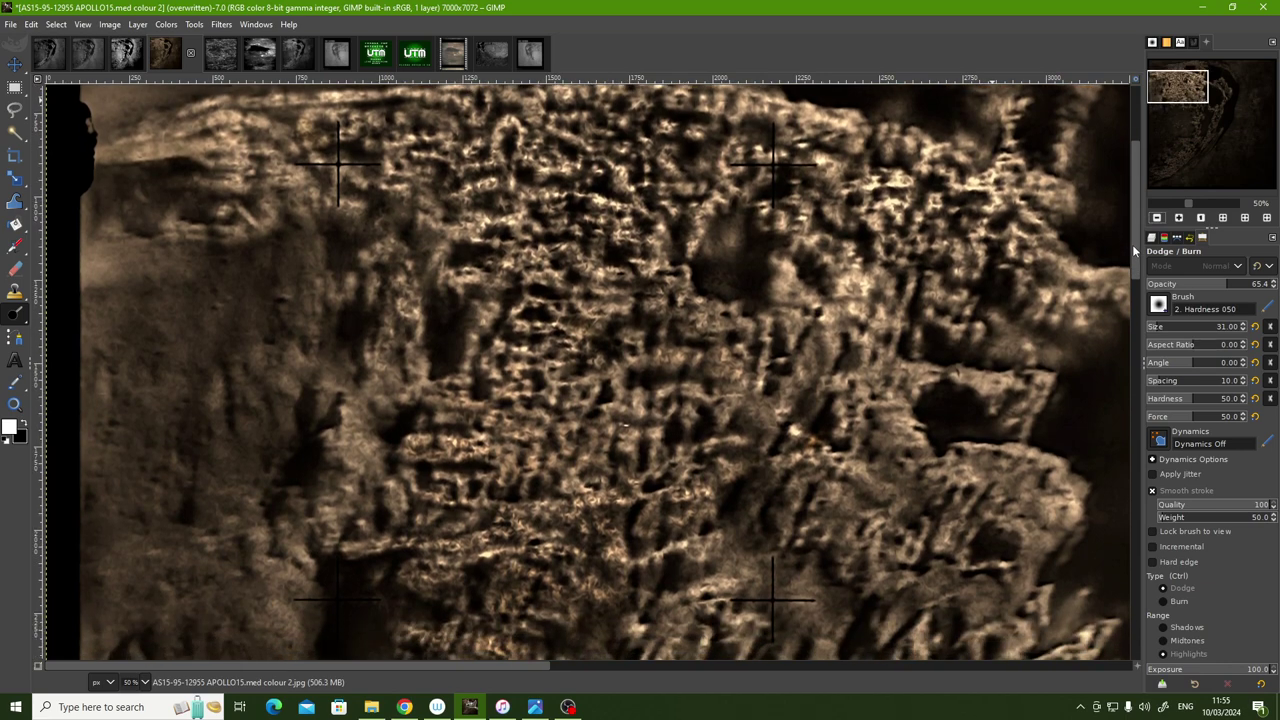
pyautogui.moveTo(1133, 242)
pyautogui.mouseDown()
pyautogui.moveTo(1133, 262)
pyautogui.moveTo(1133, 241)
pyautogui.mouseUp()
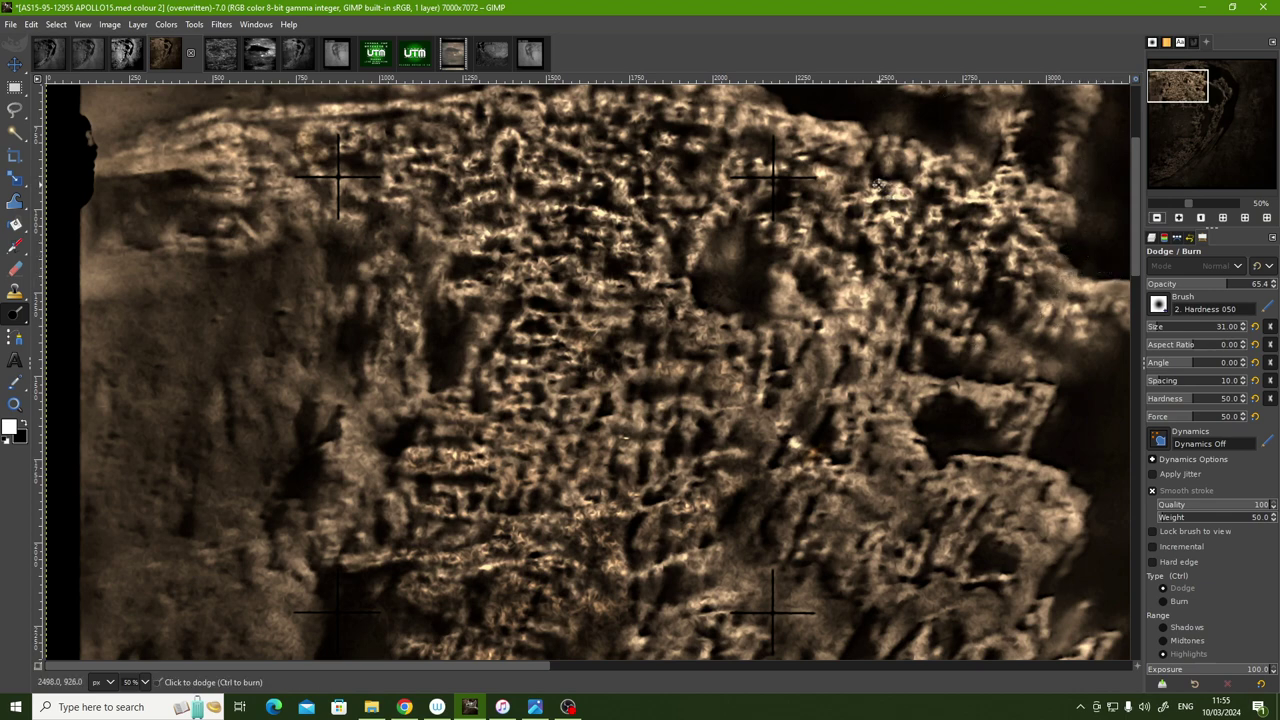
# - At 67%, dodge a spot and a short stretch of the sepia crater wall
pyautogui.click(1178, 218)
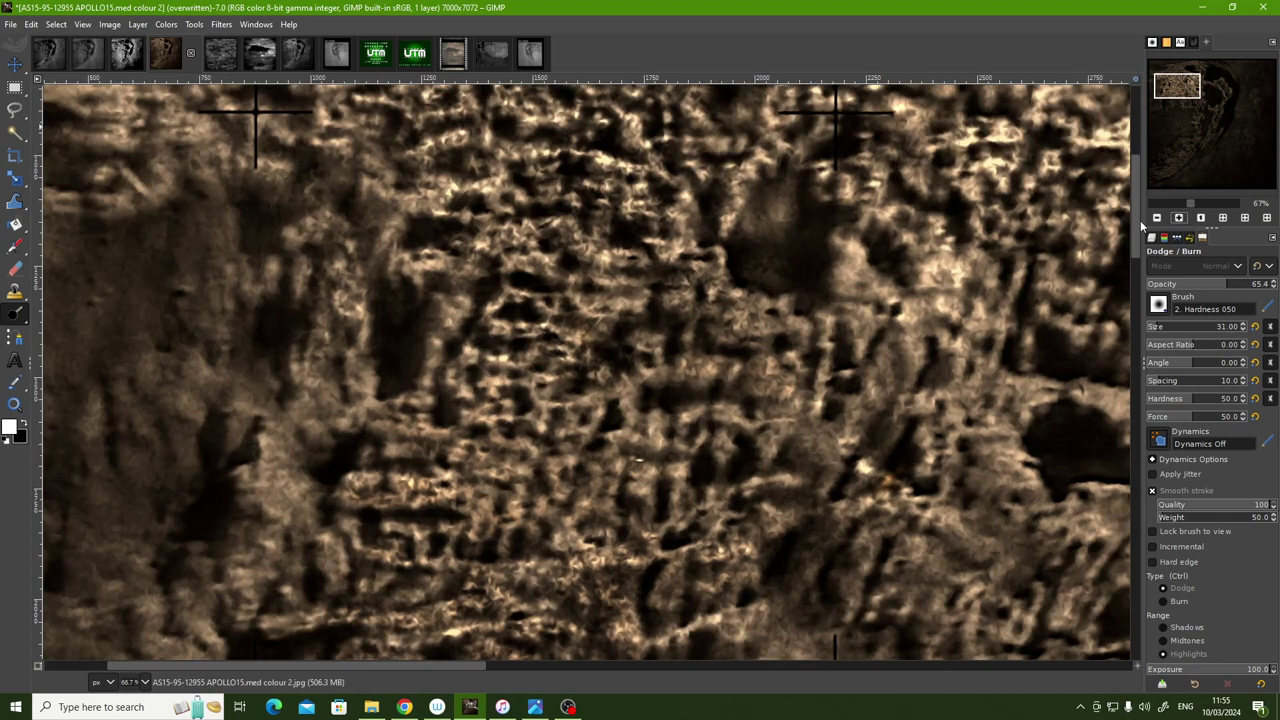
pyautogui.scroll(2, 1135, 198)
pyautogui.scroll(1, 1135, 198)
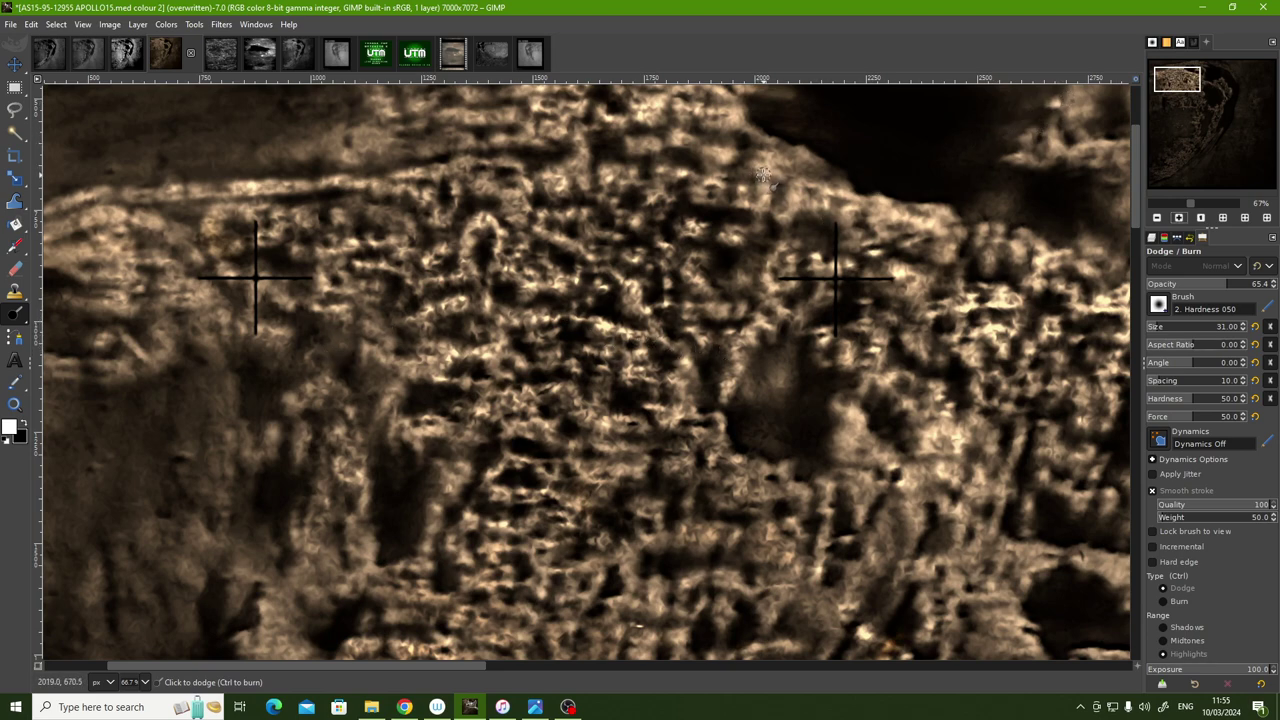
pyautogui.click(600, 230)
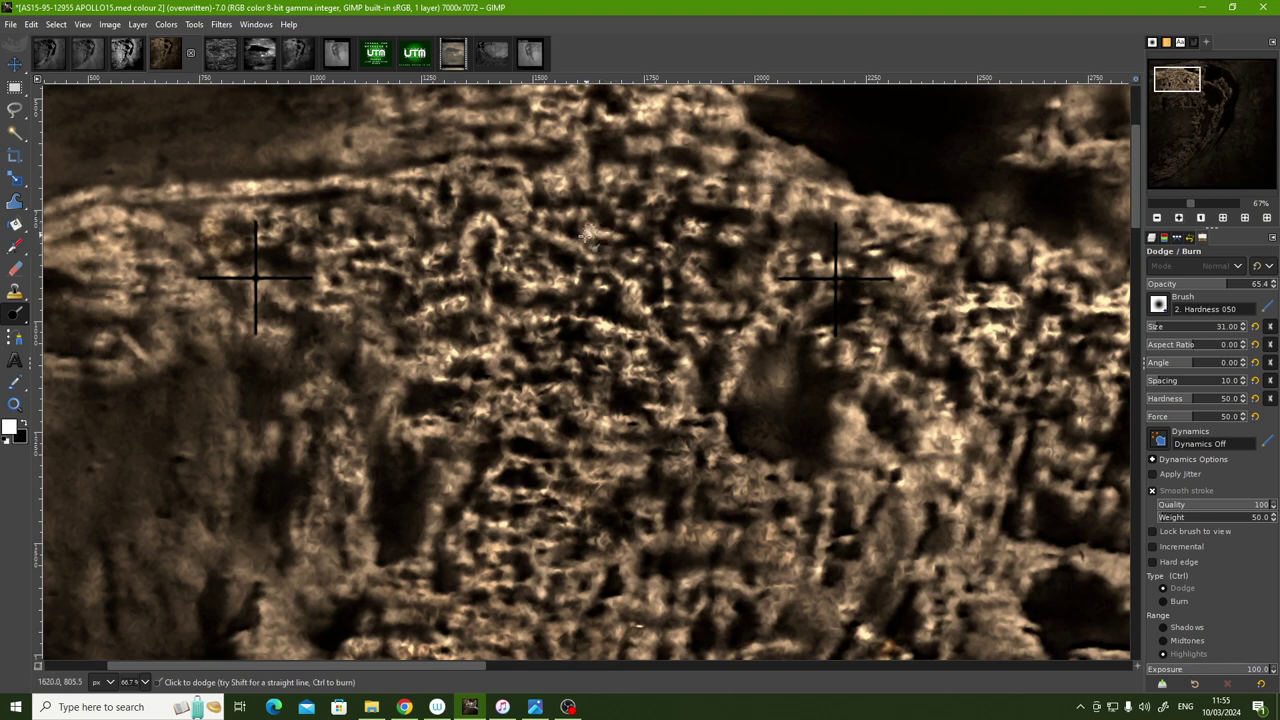
pyautogui.moveTo(636, 203)
pyautogui.mouseDown()
pyautogui.moveTo(622, 203)
pyautogui.moveTo(653, 200)
pyautogui.moveTo(617, 172)
pyautogui.mouseUp()
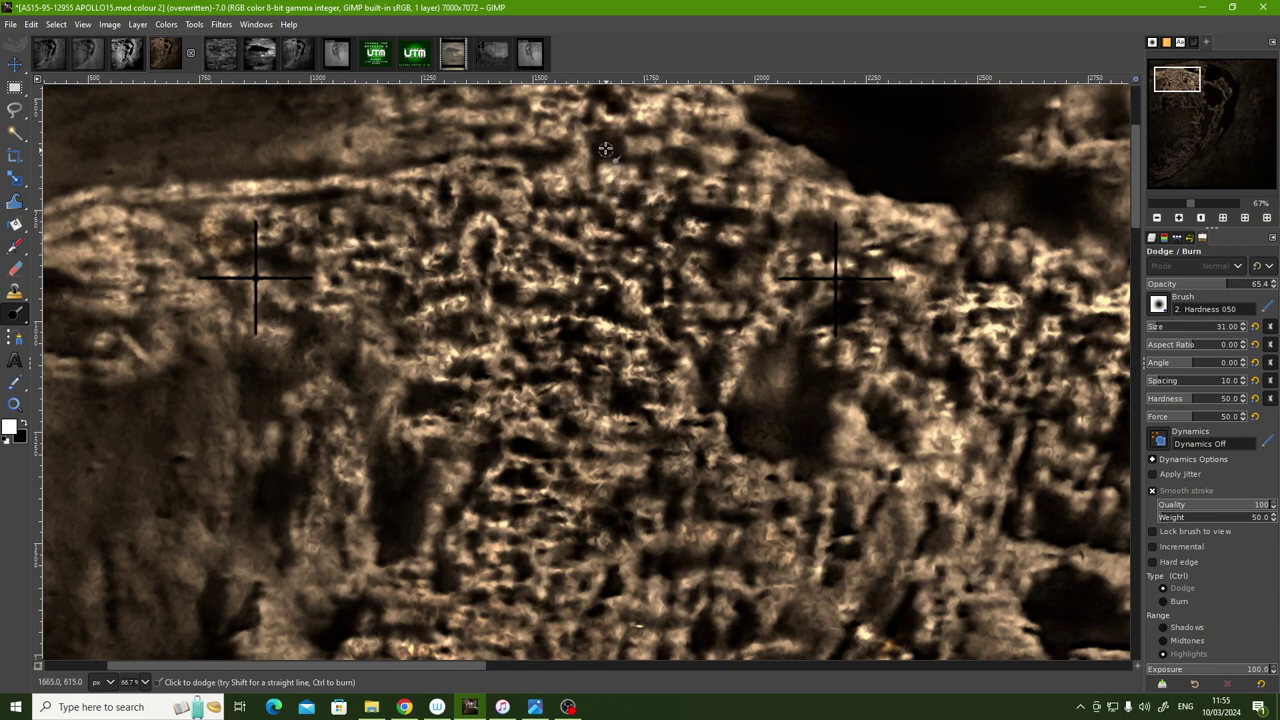
# - Scroll down to bring the pitted rubble and smoother floor below into view
pyautogui.scroll(-2, 1138, 208)
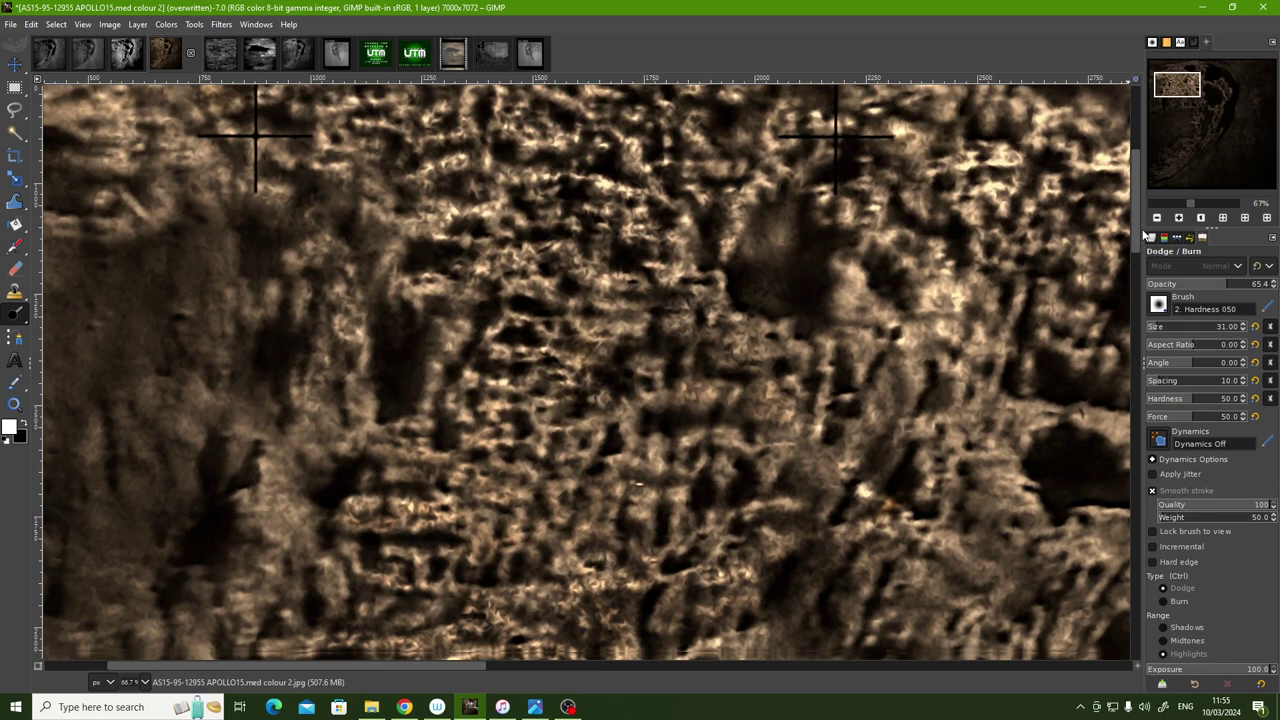
pyautogui.moveTo(1145, 222)
pyautogui.mouseDown()
pyautogui.moveTo(1143, 238)
pyautogui.moveTo(476, 289)
pyautogui.mouseUp()
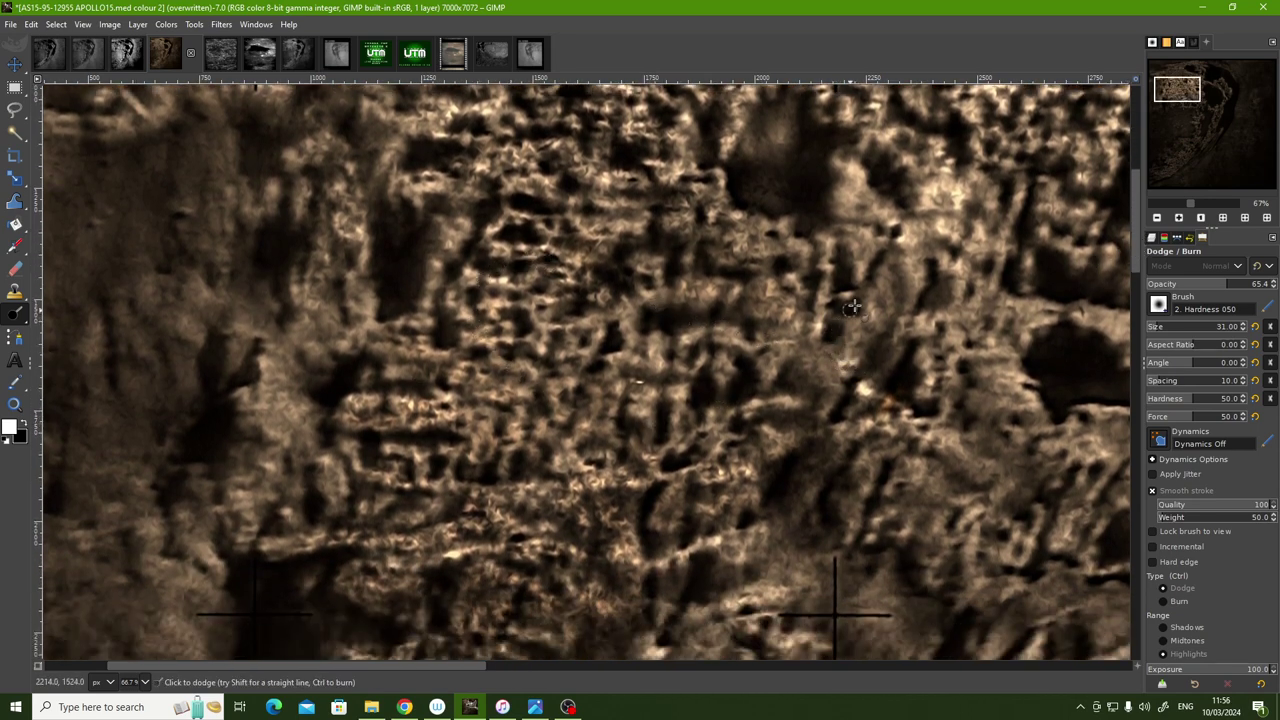
pyautogui.moveTo(1137, 193); pyautogui.dragTo(1132, 289)
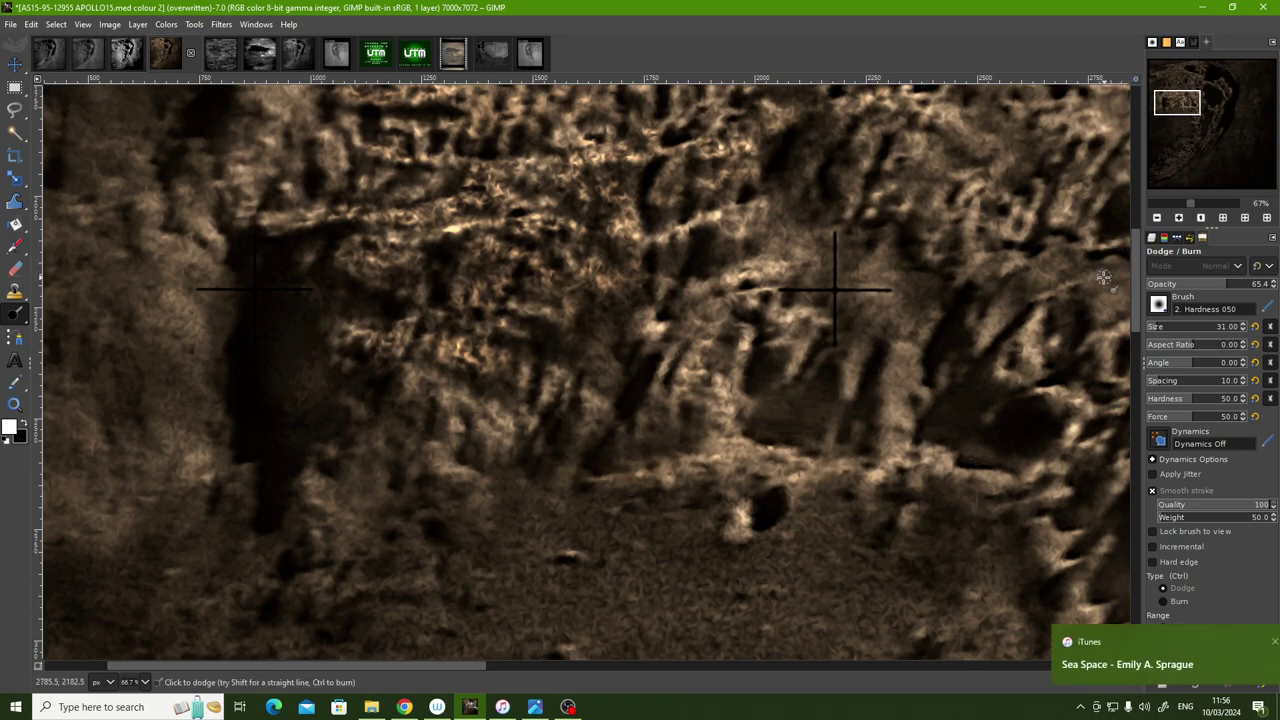
pyautogui.click(1250, 641)
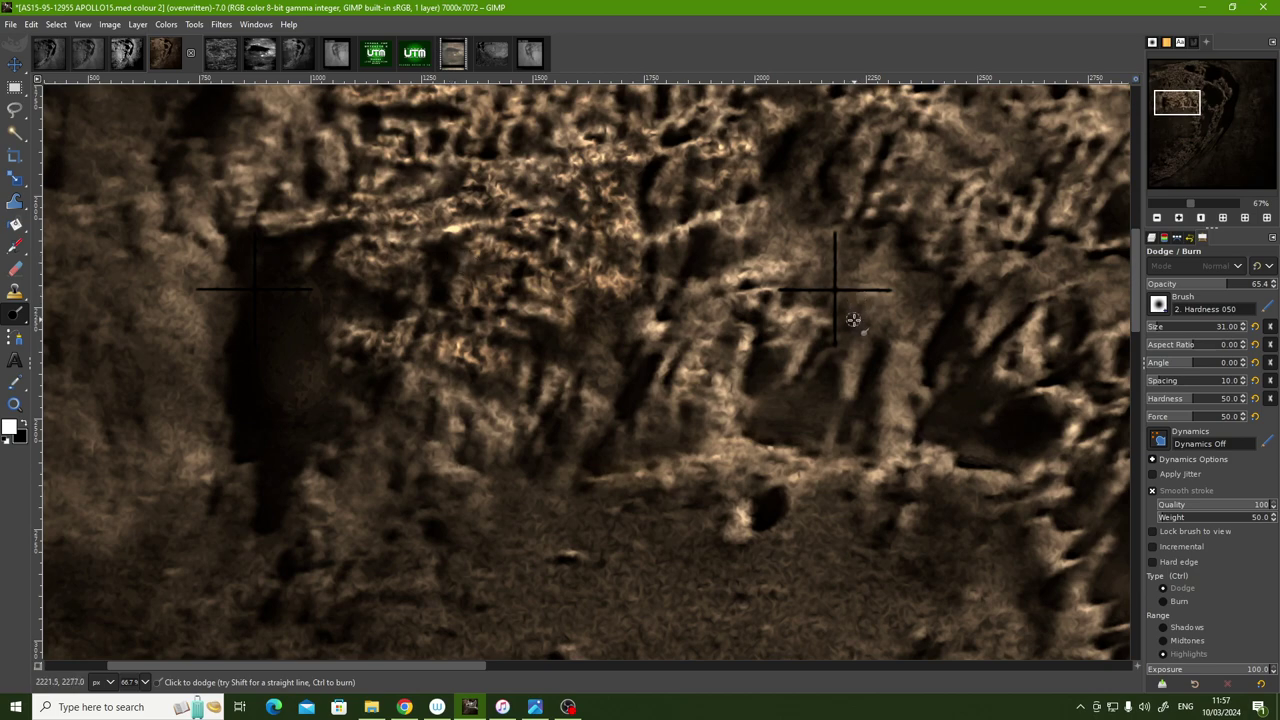
# - Zoom out one level and scroll up to see more of the sepia crater wall
pyautogui.click(1157, 218)
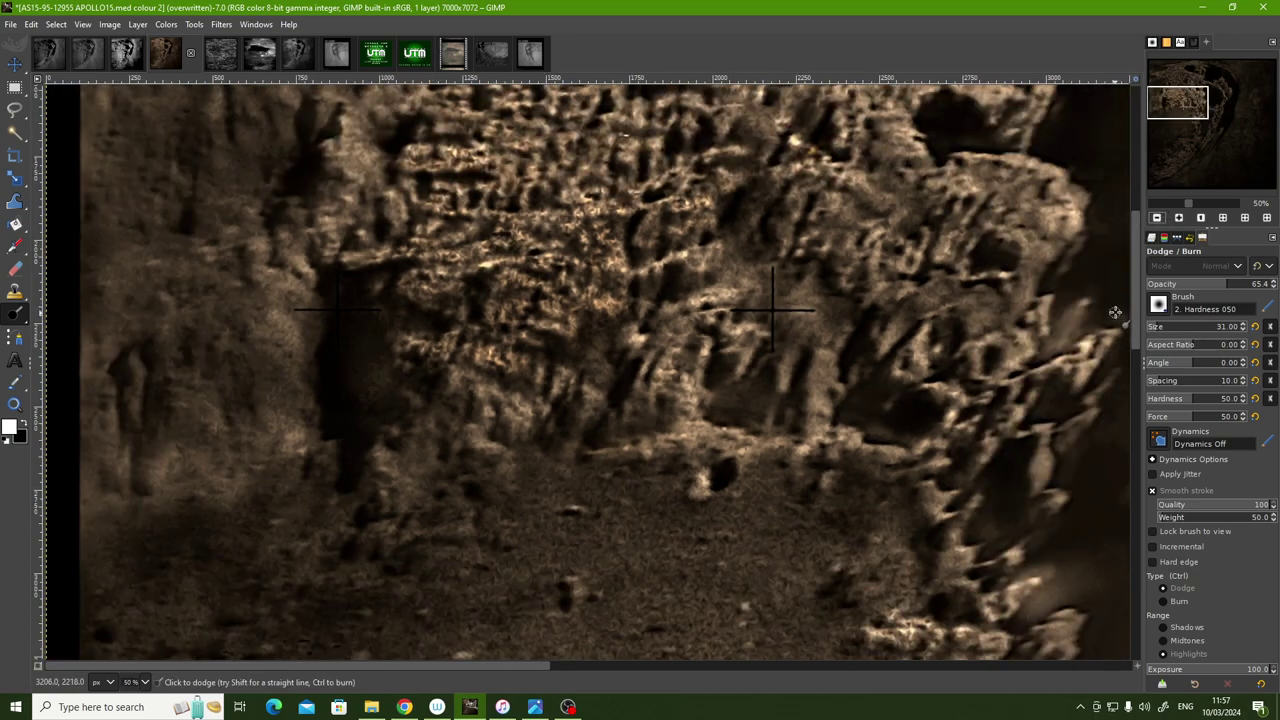
pyautogui.moveTo(1136, 289); pyautogui.dragTo(1134, 260)
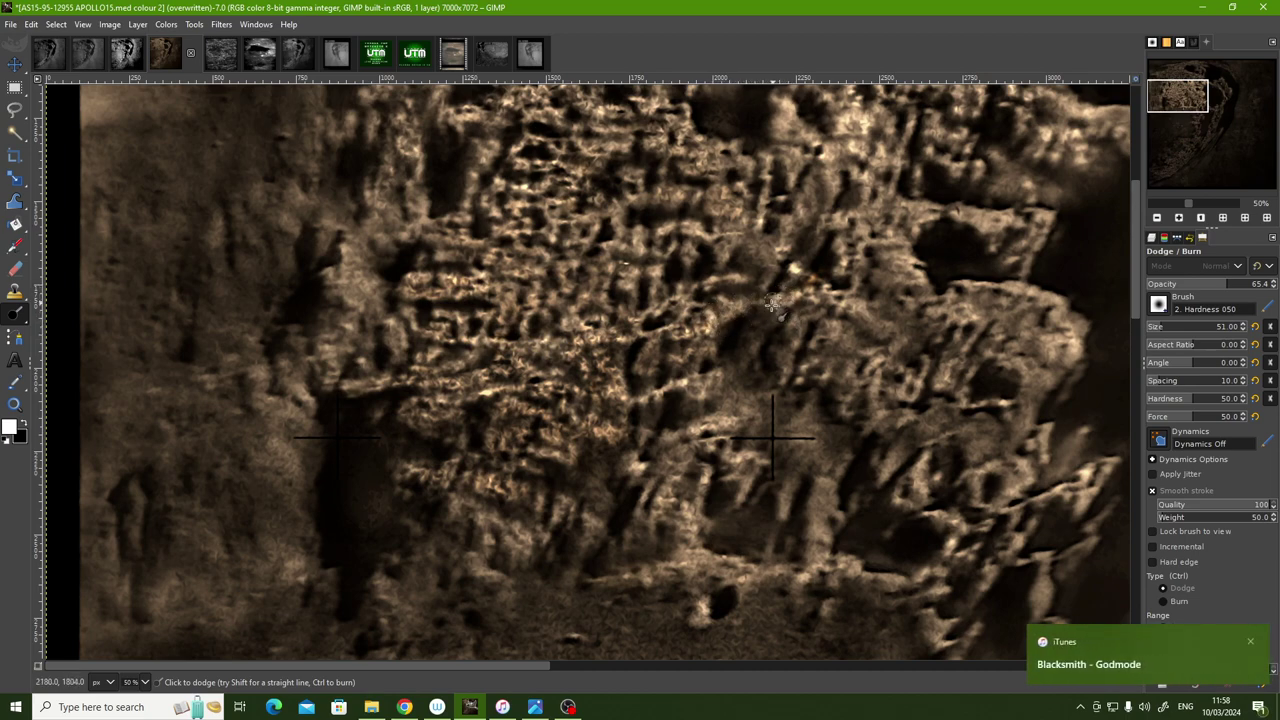
# - Survey the sepia crater by panning and zooming in and out with the Navigator
pyautogui.moveTo(1145, 655)
pyautogui.click(1249, 643)
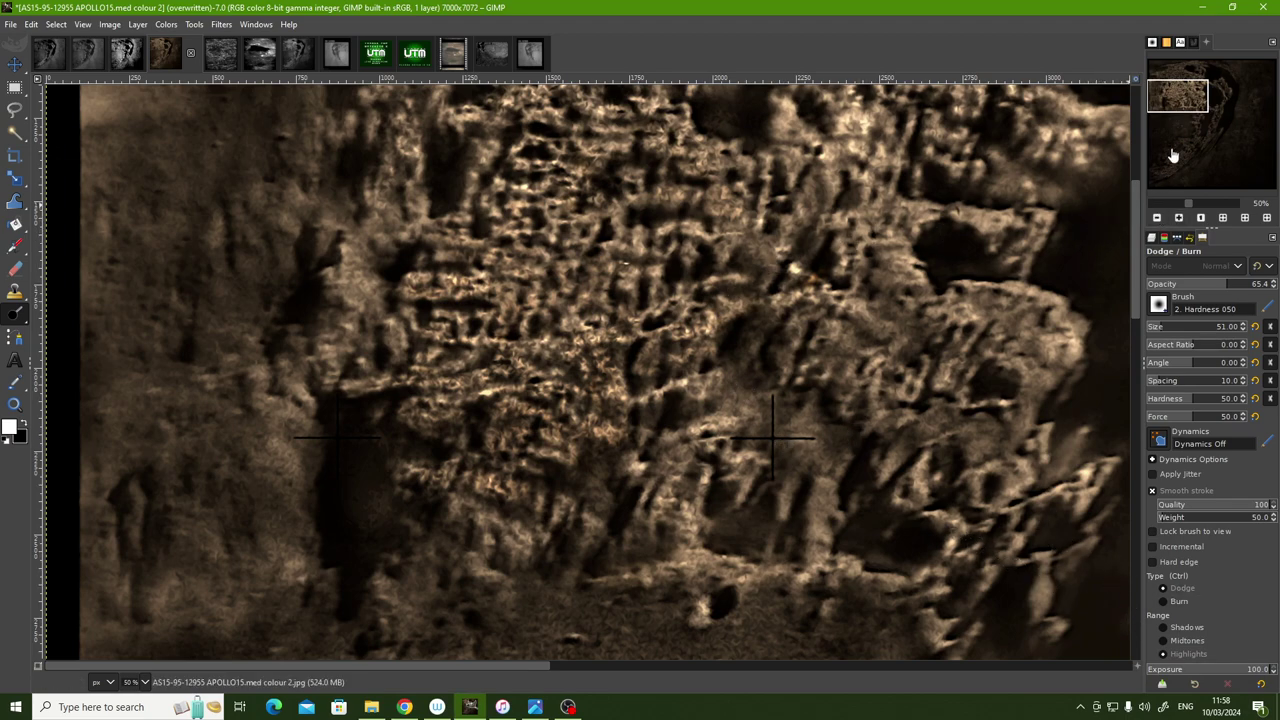
pyautogui.moveTo(1179, 97); pyautogui.dragTo(1187, 90)
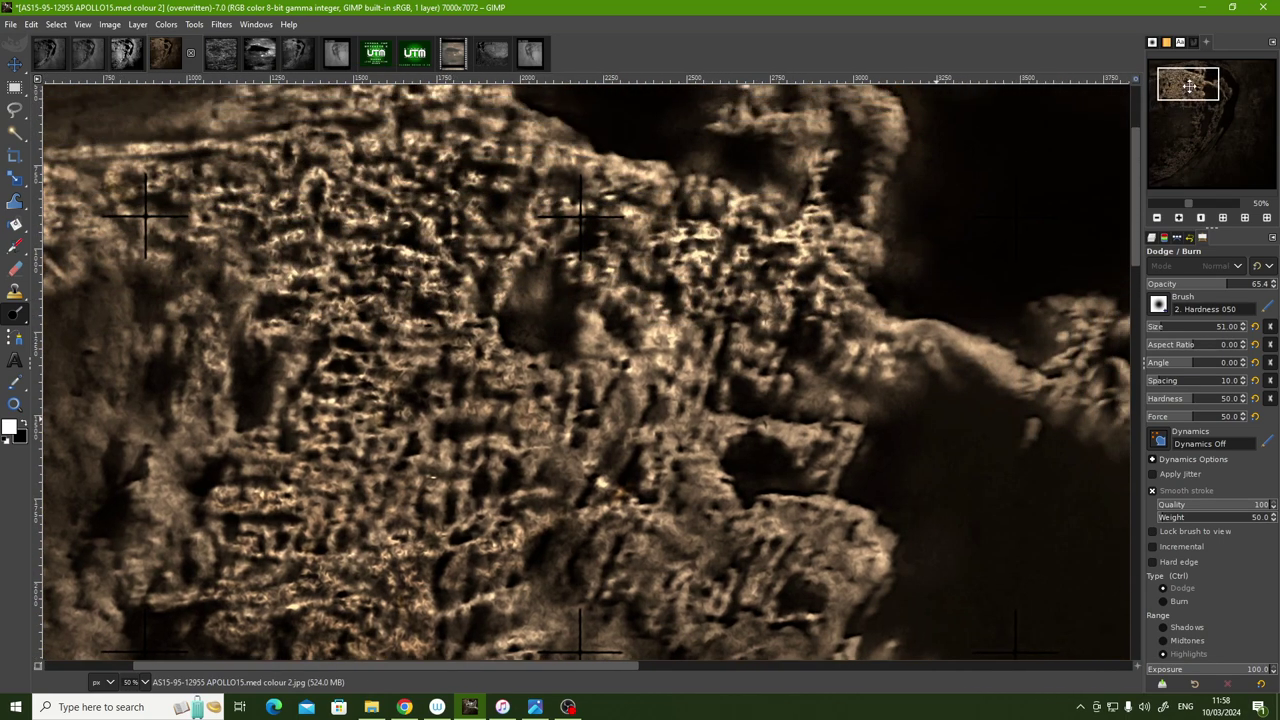
pyautogui.moveTo(1187, 90); pyautogui.dragTo(1190, 85)
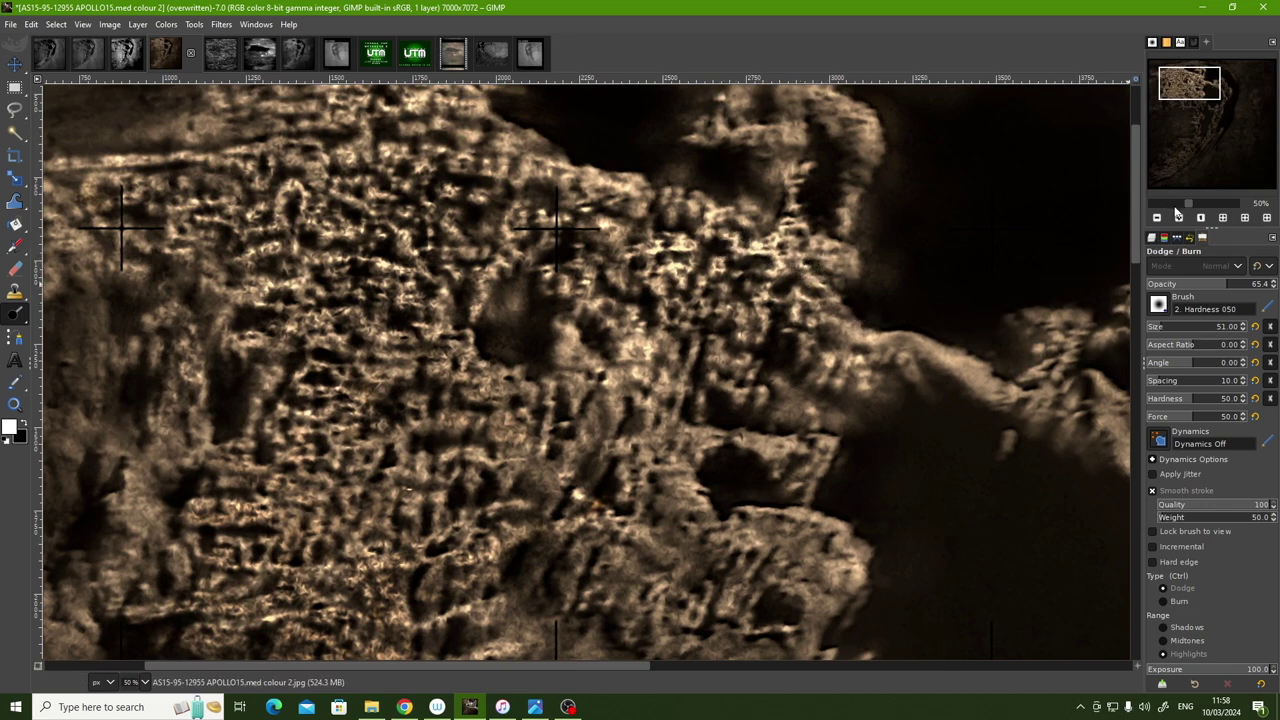
pyautogui.moveTo(1180, 108); pyautogui.dragTo(1205, 126)
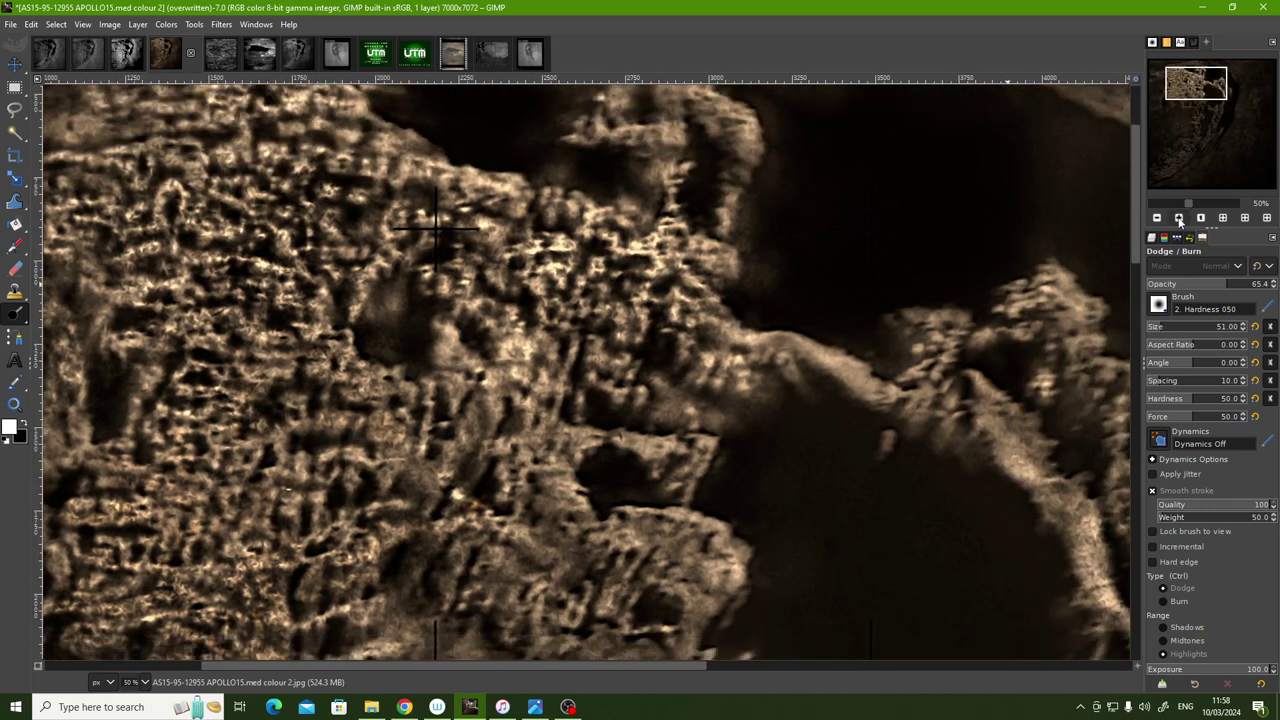
pyautogui.click(1179, 218)
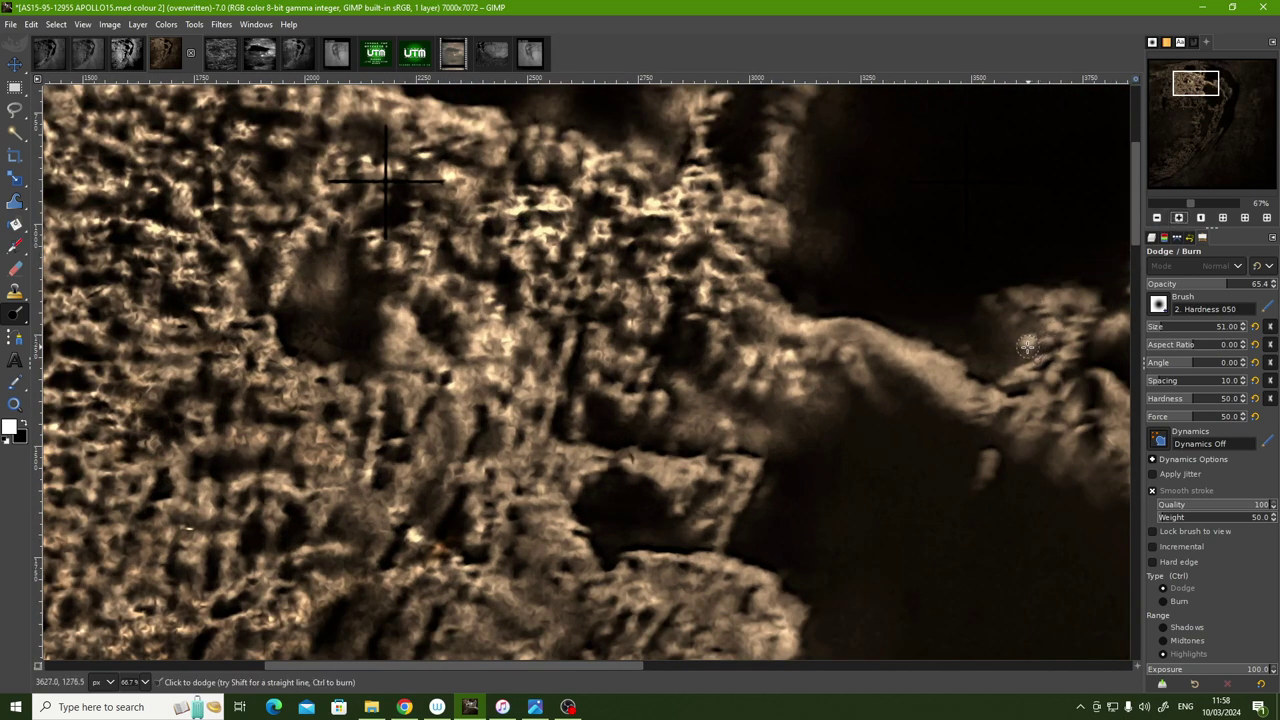
pyautogui.click(1156, 218)
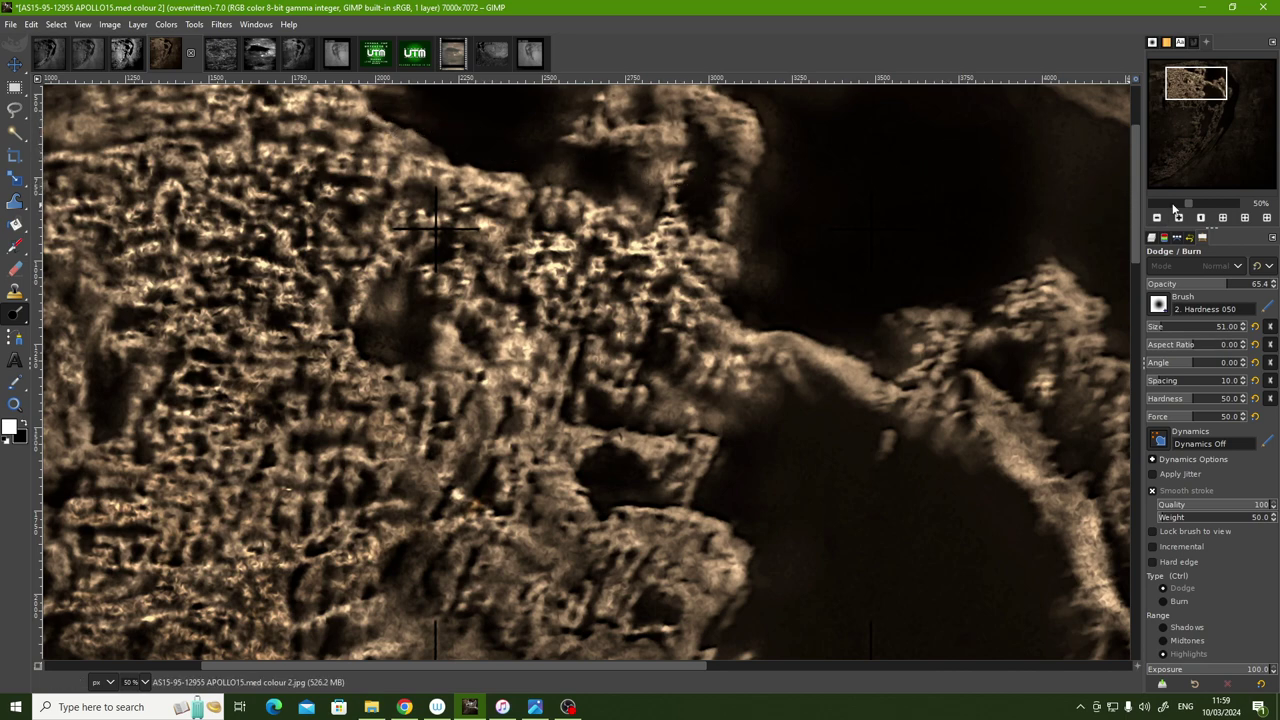
pyautogui.click(1156, 218)
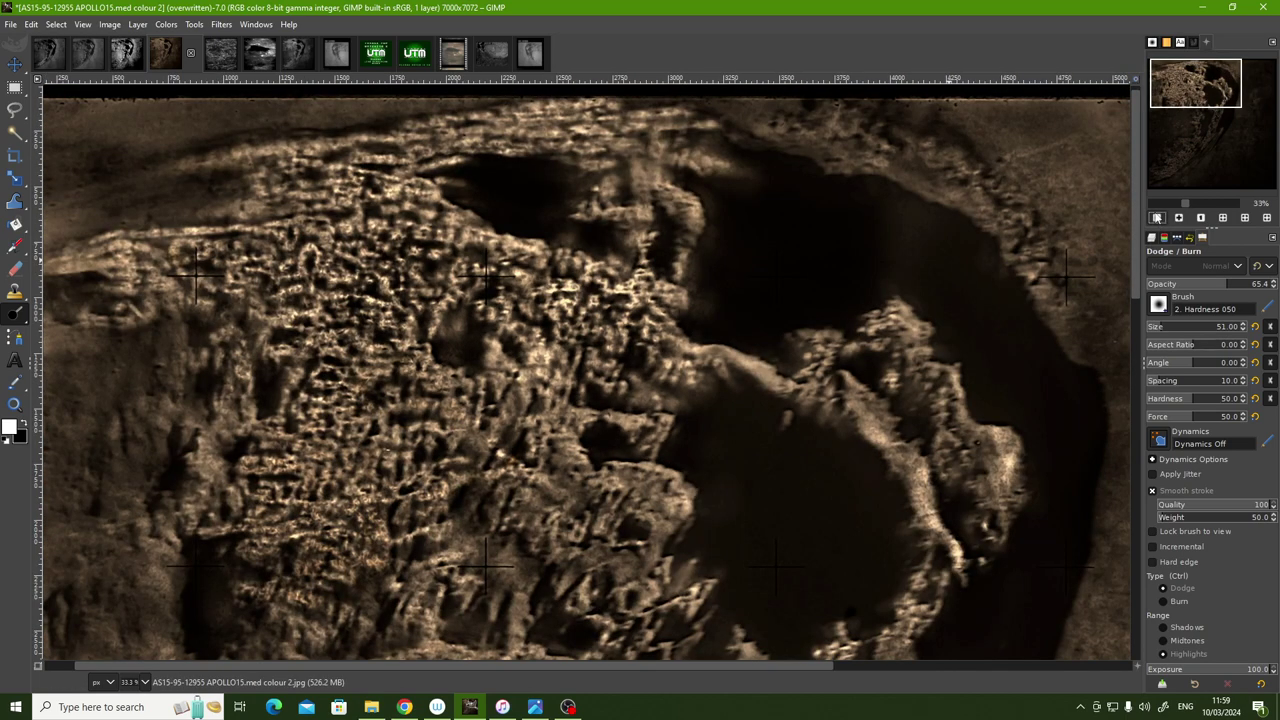
pyautogui.moveTo(1190, 83)
pyautogui.mouseDown()
pyautogui.moveTo(1201, 126)
pyautogui.moveTo(1178, 155)
pyautogui.mouseUp()
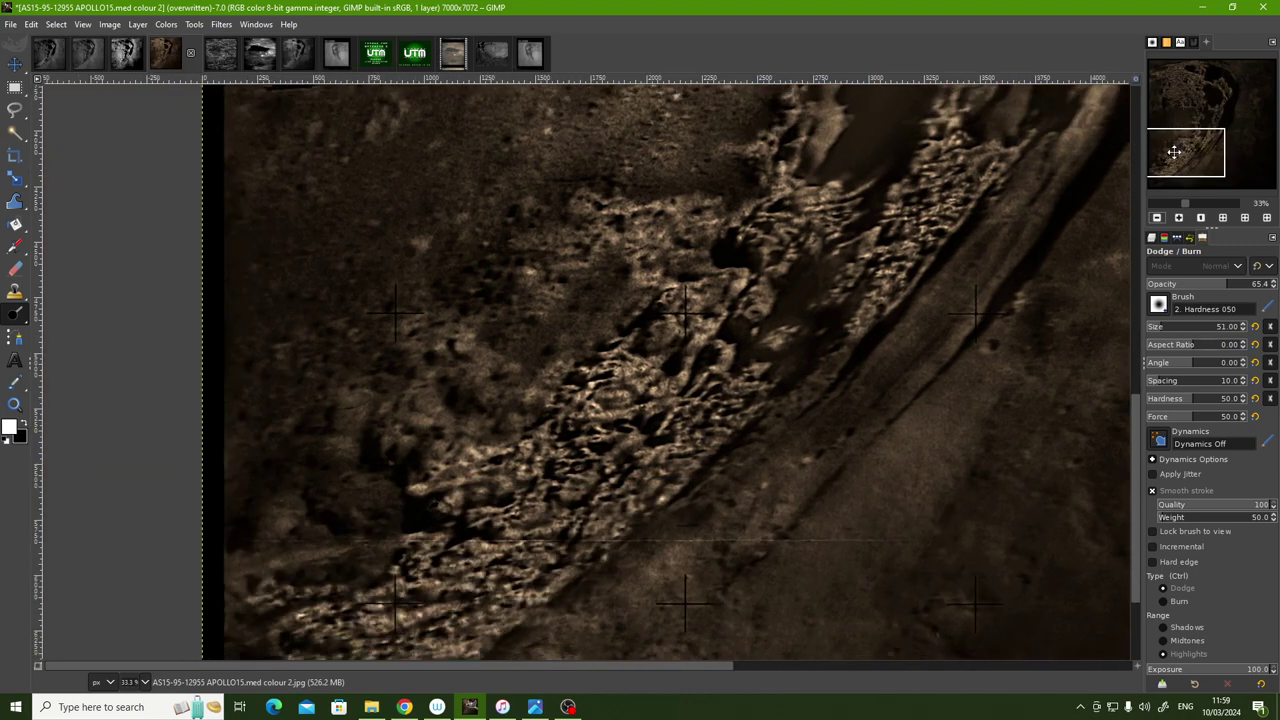
pyautogui.moveTo(1178, 155); pyautogui.dragTo(1174, 150)
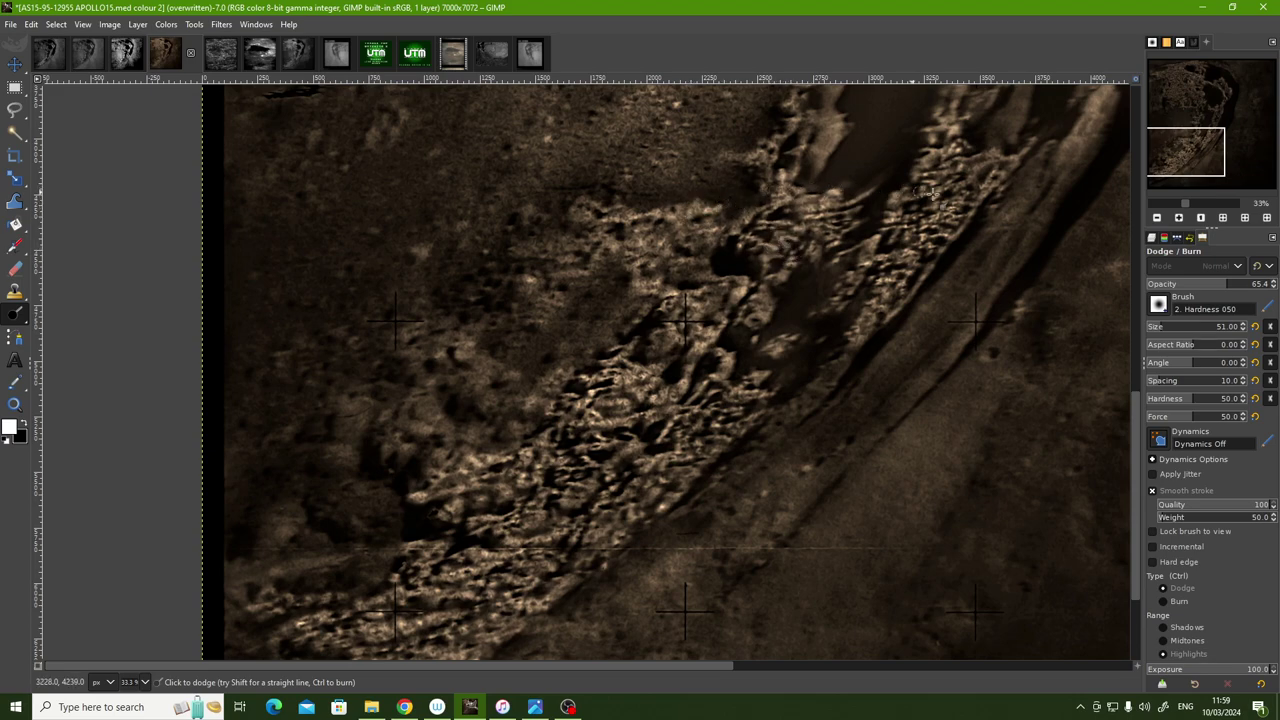
pyautogui.moveTo(1136, 415); pyautogui.dragTo(1133, 390)
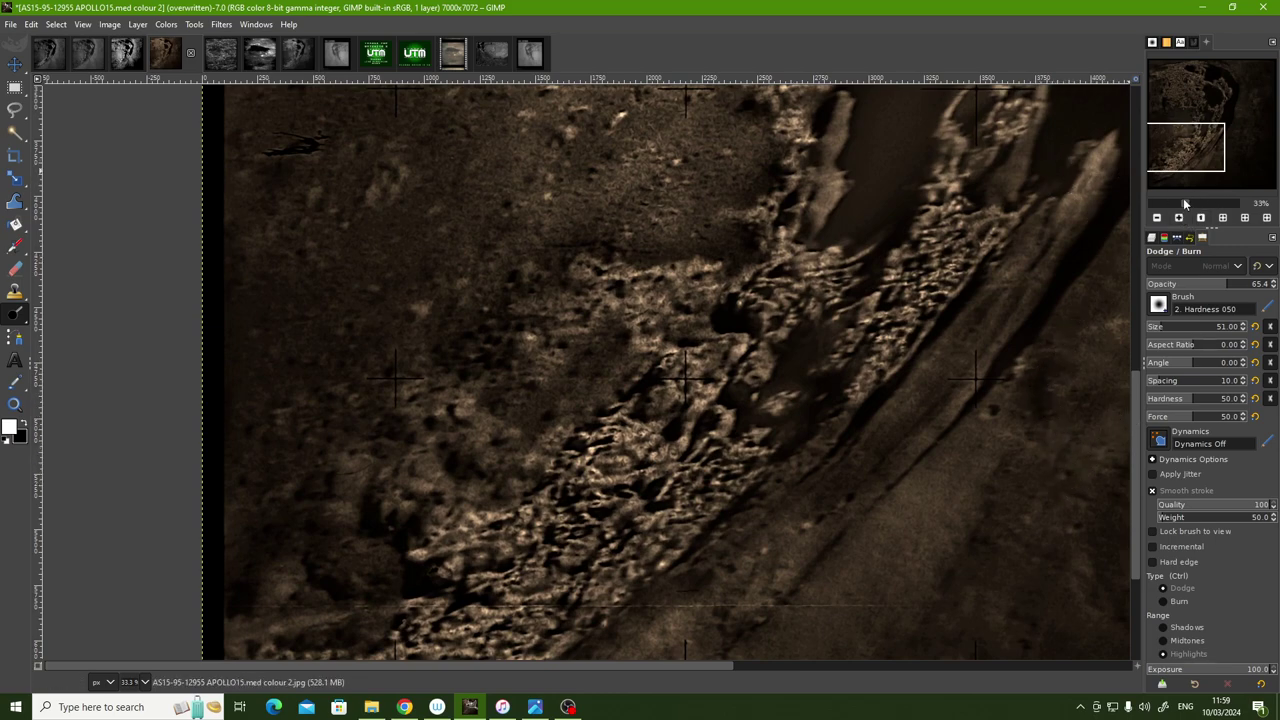
# - Zoom in on the lower-right wall and dodge along its ridge
pyautogui.click(1178, 218)
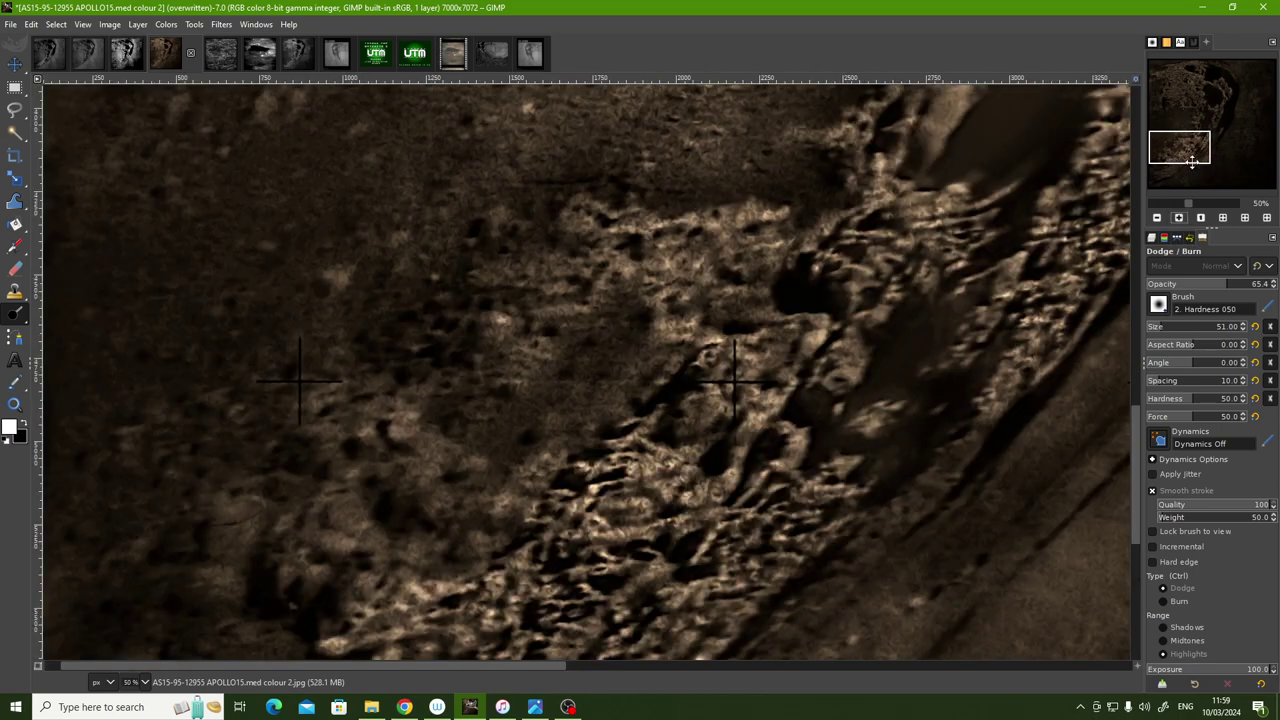
pyautogui.moveTo(1186, 150); pyautogui.dragTo(1192, 148)
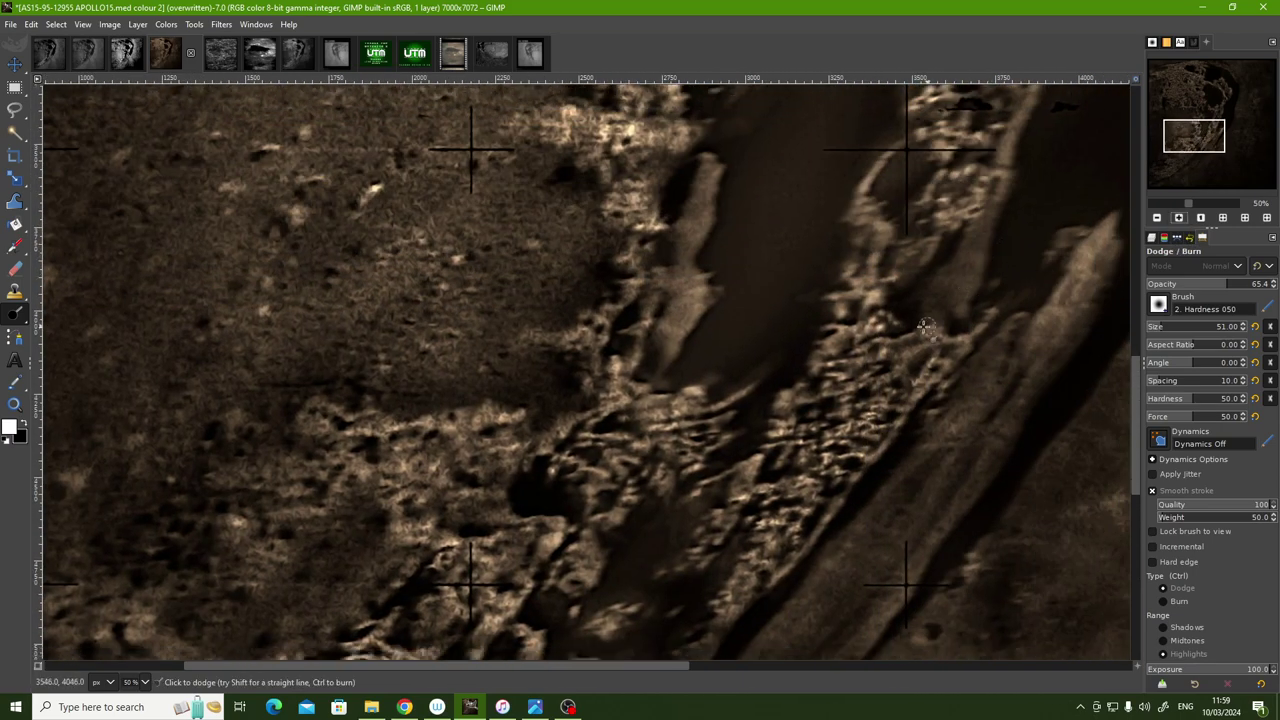
pyautogui.moveTo(901, 338); pyautogui.dragTo(983, 332)
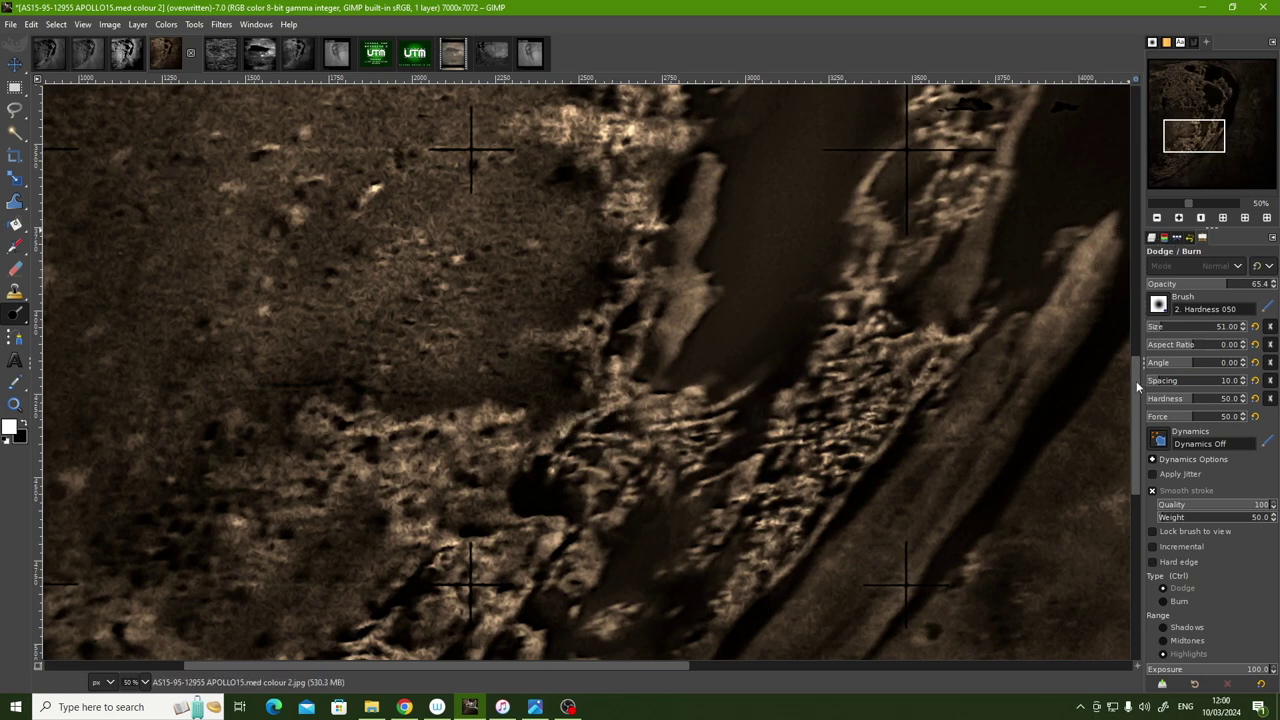
pyautogui.moveTo(1136, 381); pyautogui.dragTo(1131, 340)
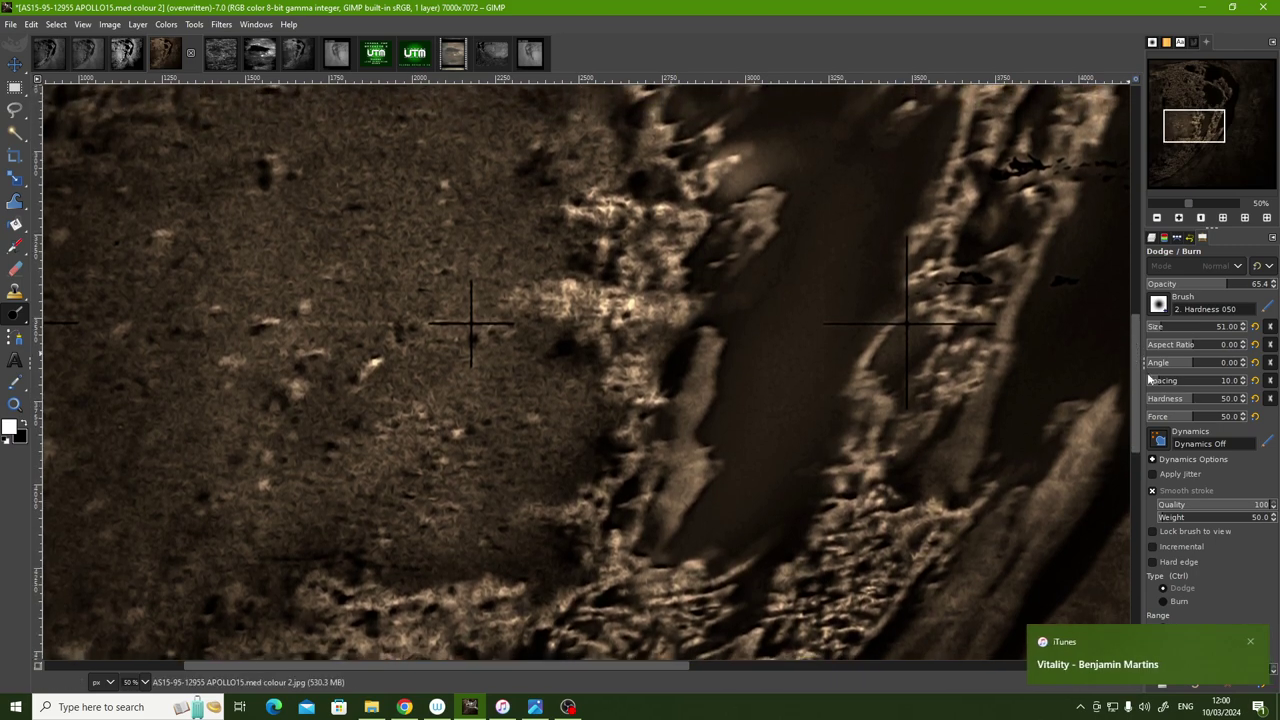
pyautogui.click(1251, 644)
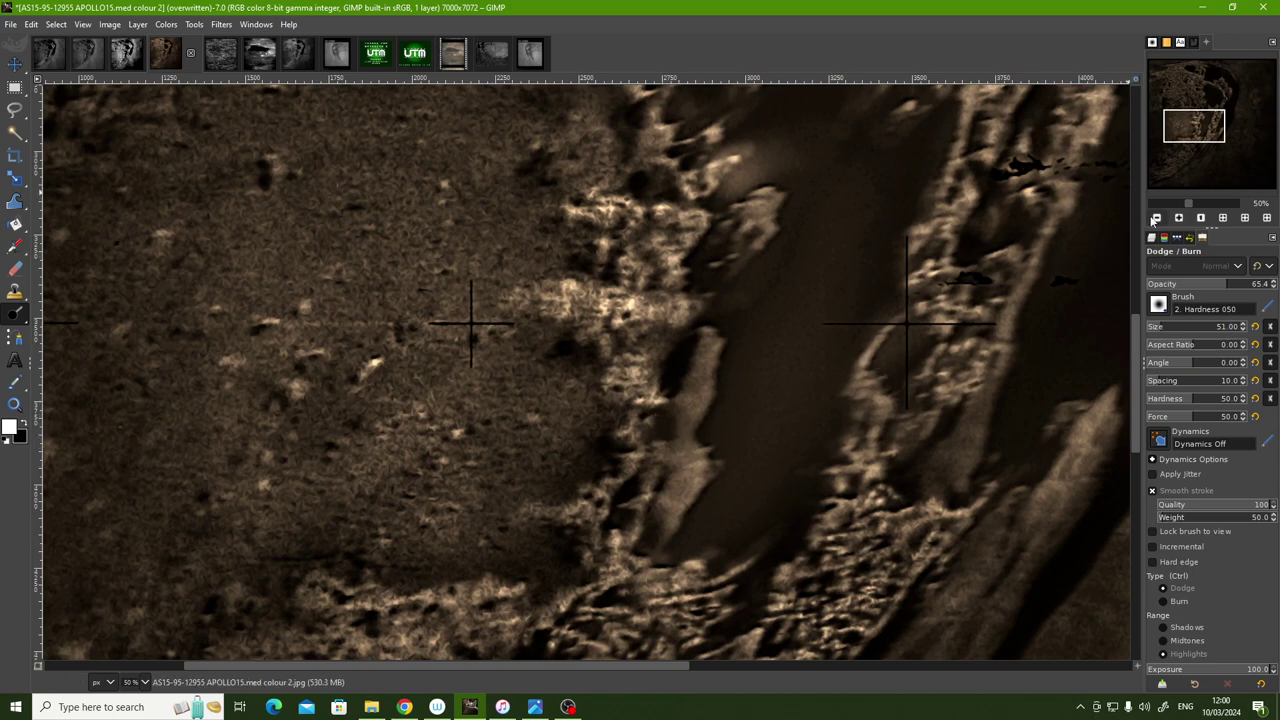
pyautogui.click(1156, 218)
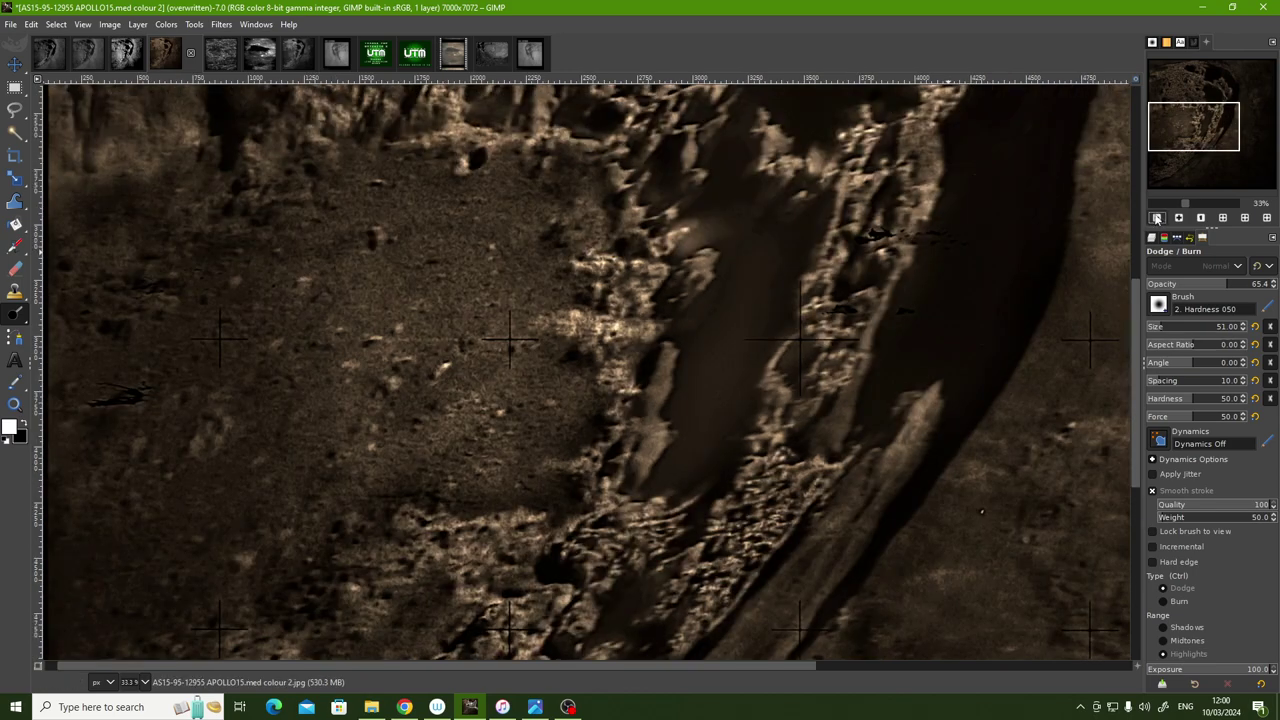
# - Zoom out over the sepia crater, then bring up the AS15-93-12679 film-strip scan
pyautogui.click(1156, 218)
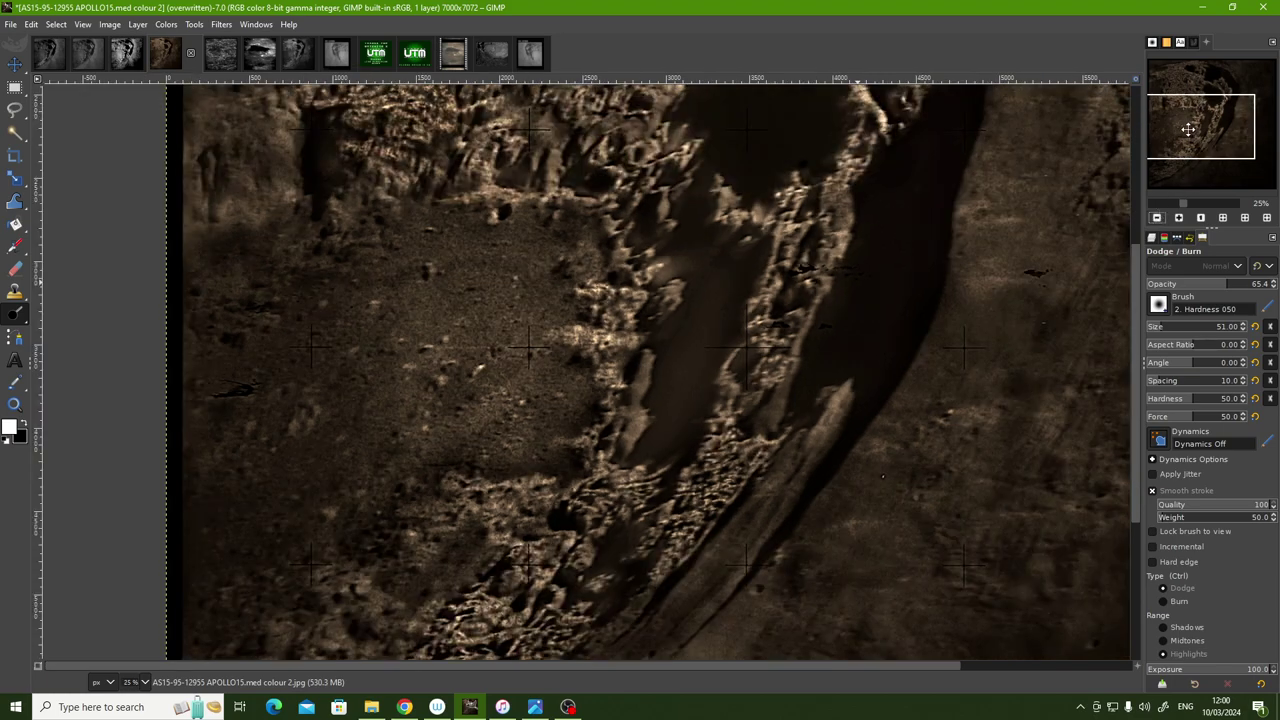
pyautogui.moveTo(1188, 128); pyautogui.dragTo(1178, 176)
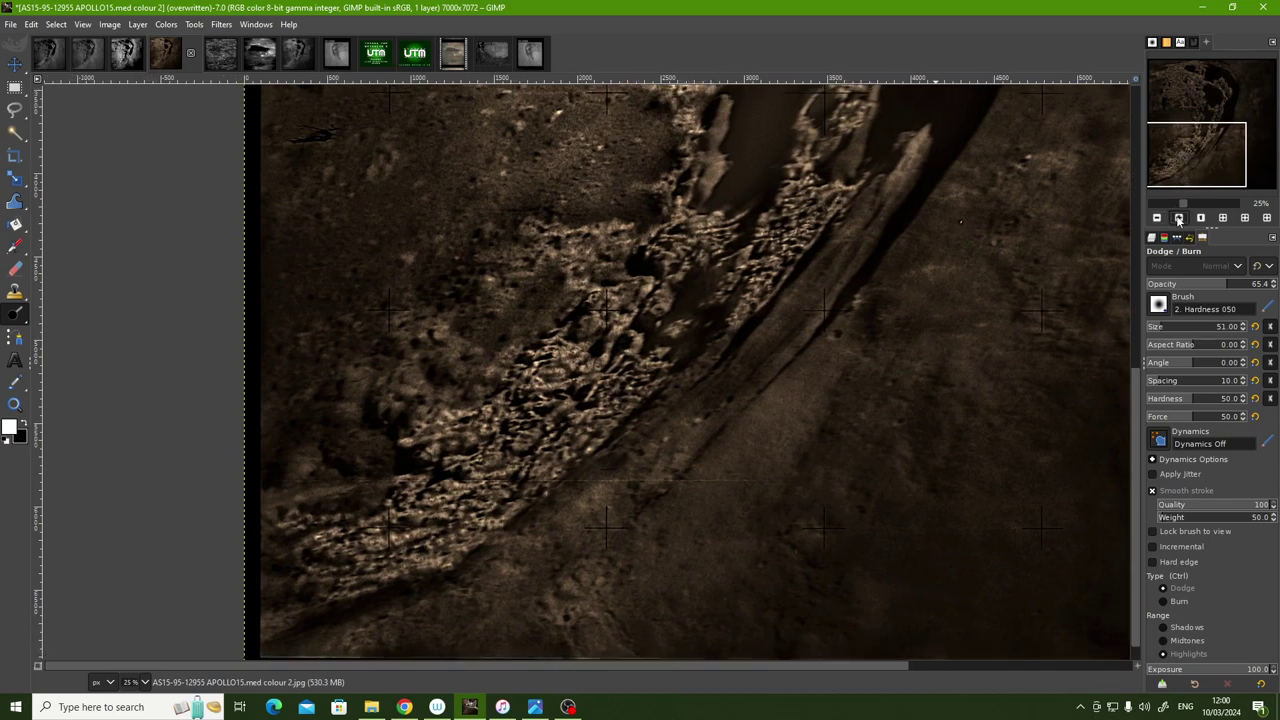
pyautogui.click(1178, 218)
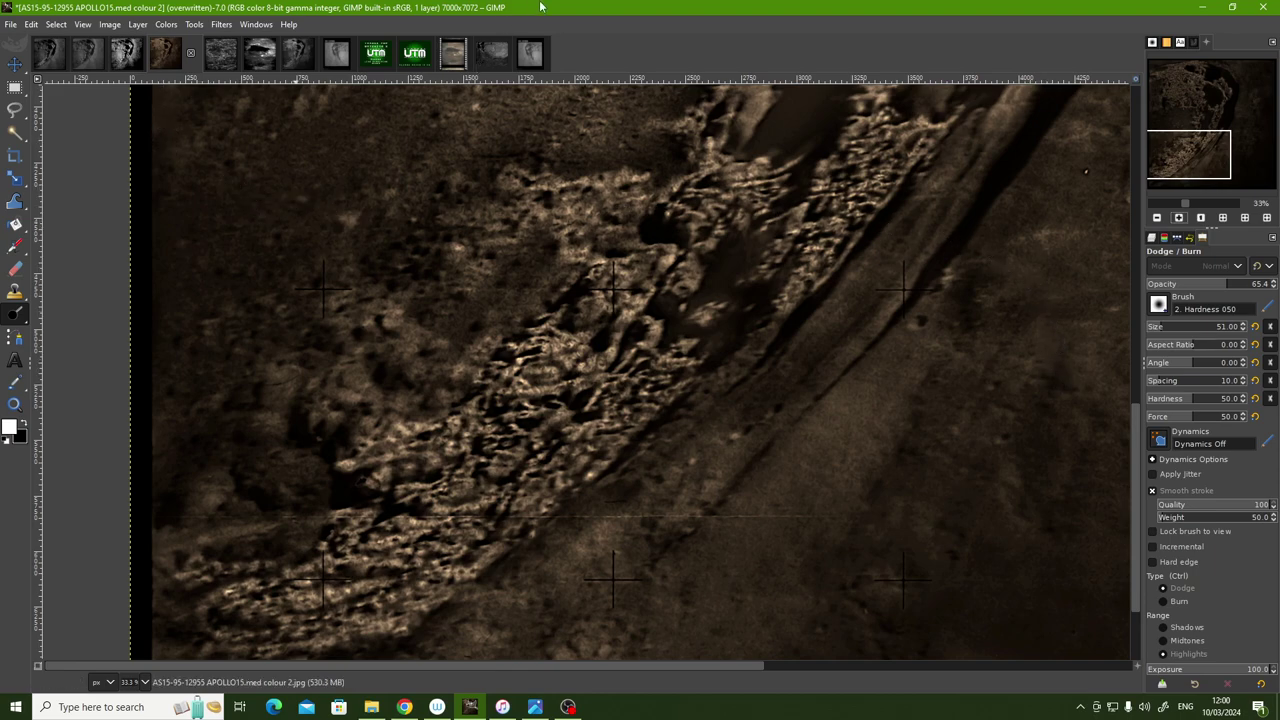
pyautogui.click(453, 55)
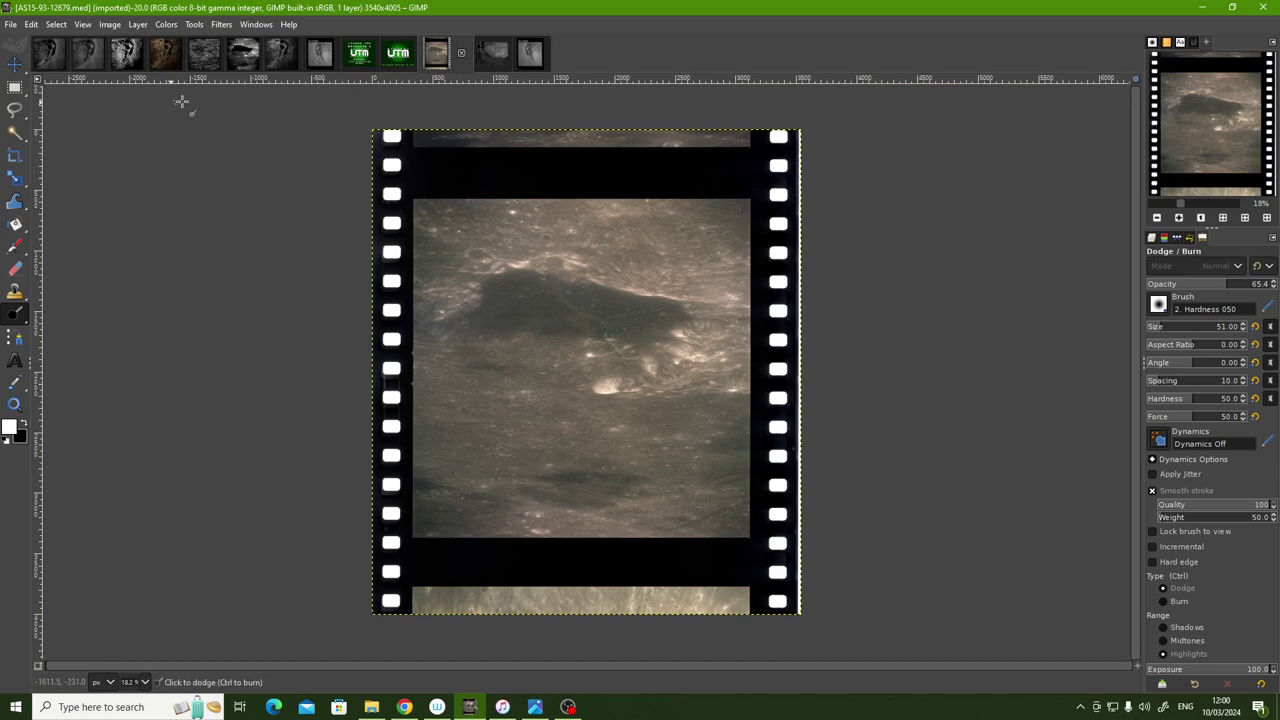
# - Inspect the brightened grayscale AS15-93-12679 image at zooms from 67% to 200%, ending at 66.7%
pyautogui.click(206, 58)
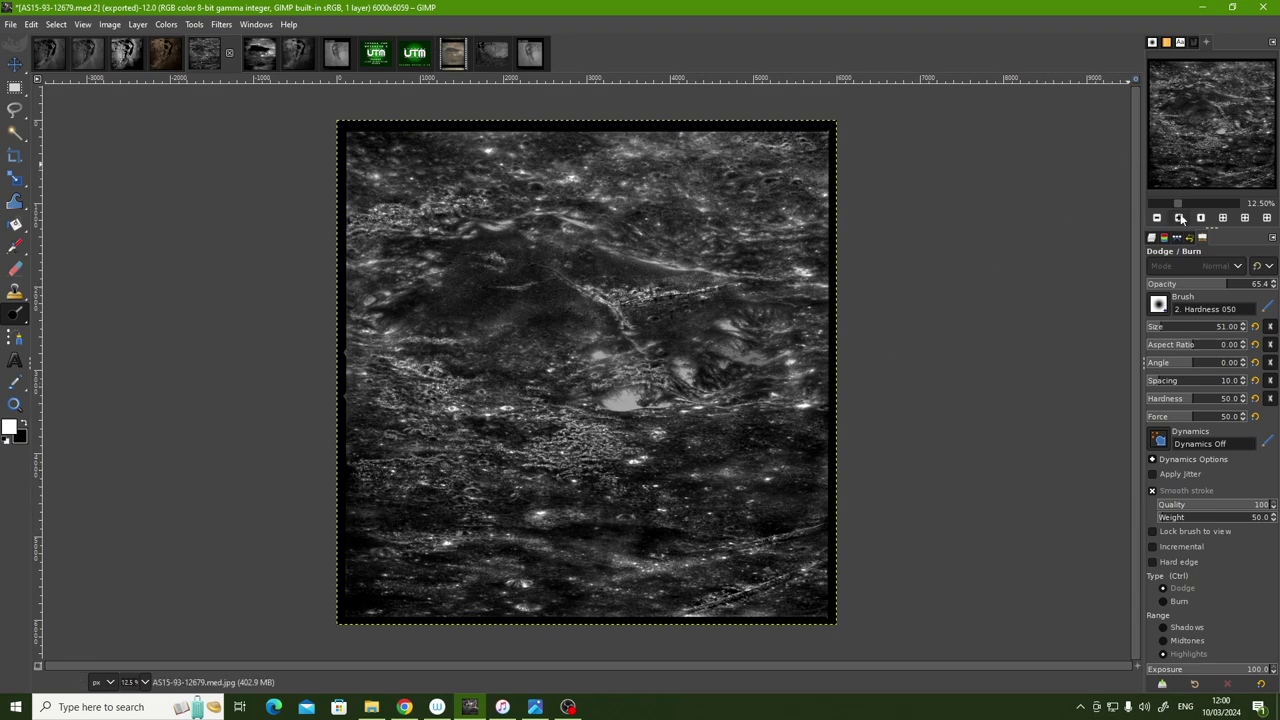
pyautogui.click(1180, 218)
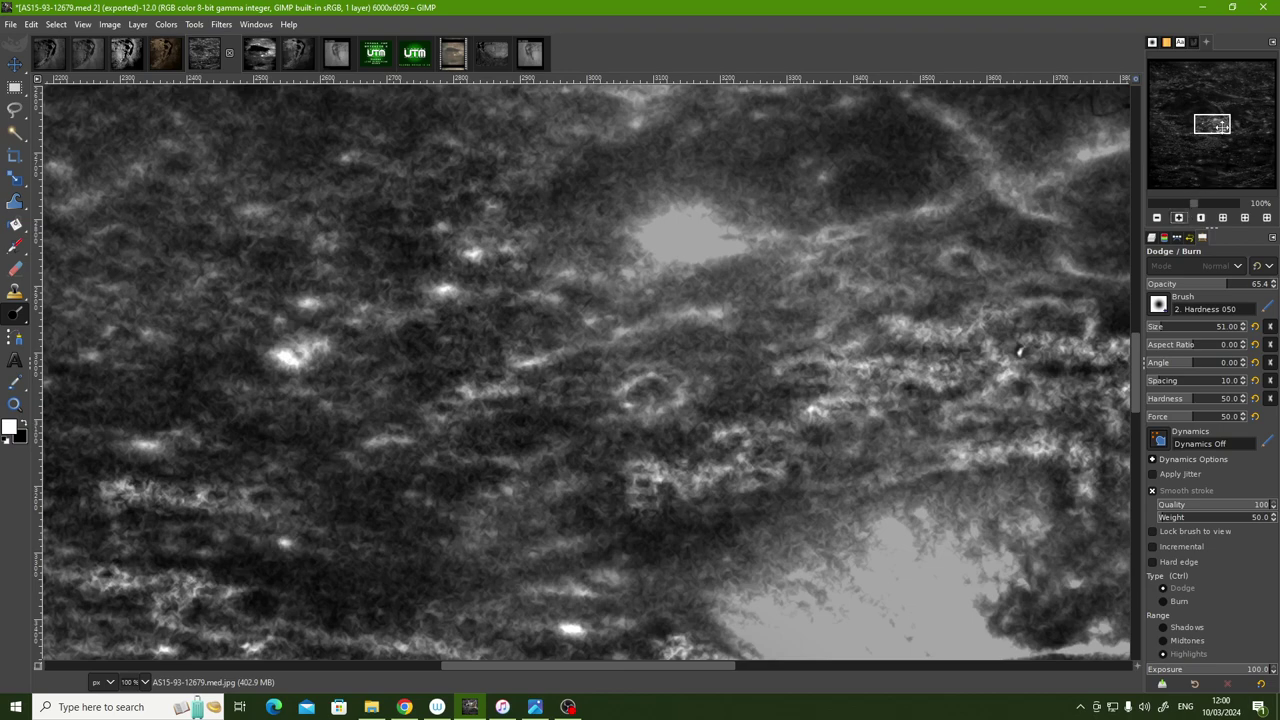
pyautogui.moveTo(1221, 125); pyautogui.dragTo(1212, 120)
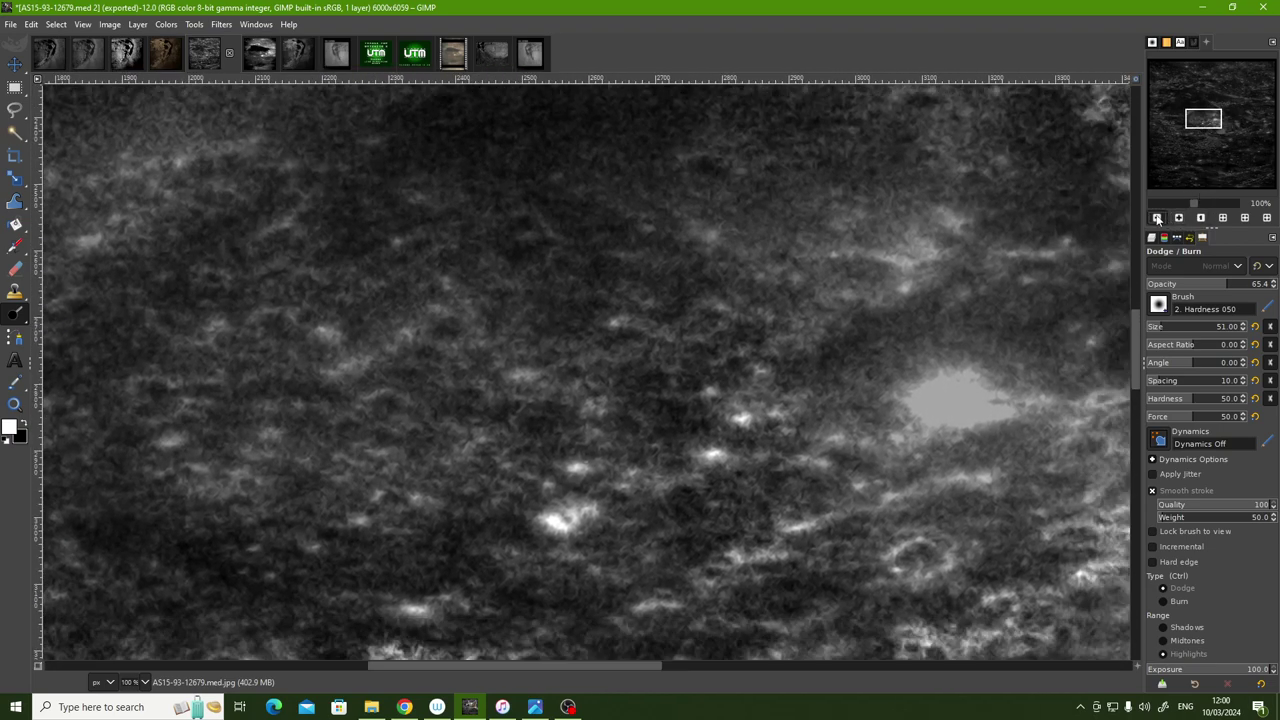
pyautogui.click(1157, 218)
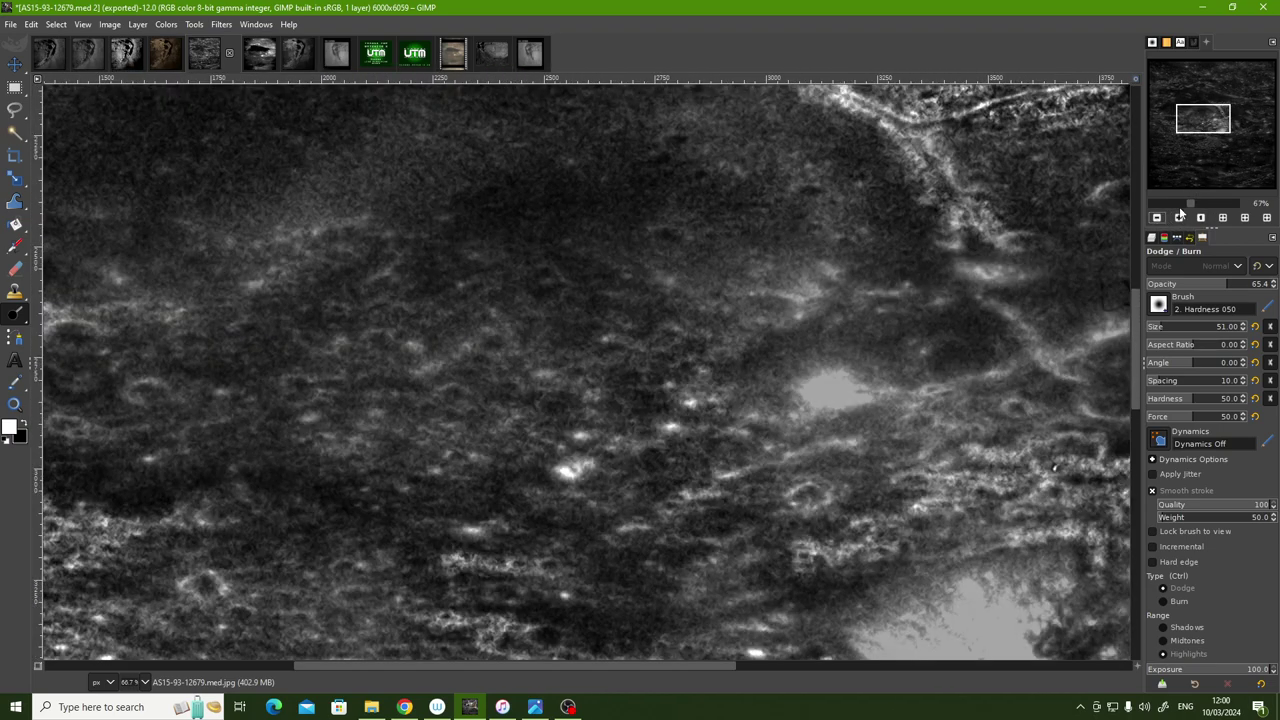
pyautogui.click(1180, 218)
pyautogui.click(1180, 218)
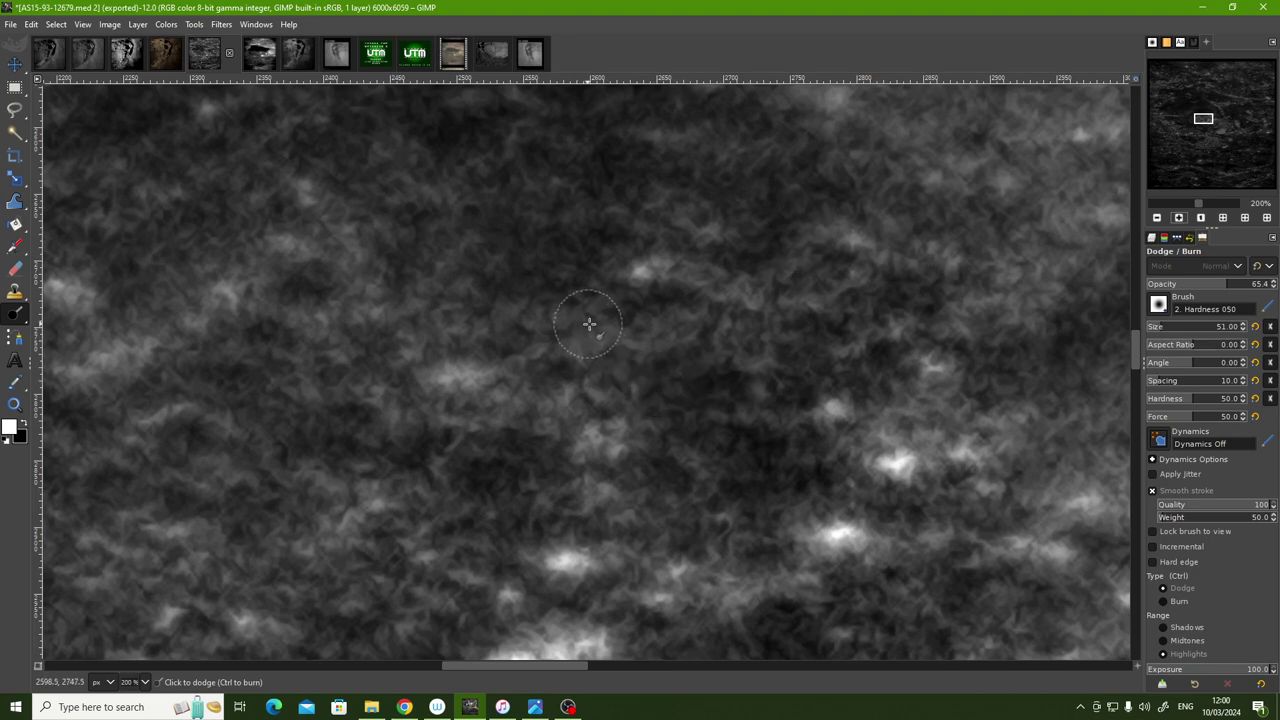
pyautogui.click(1157, 217)
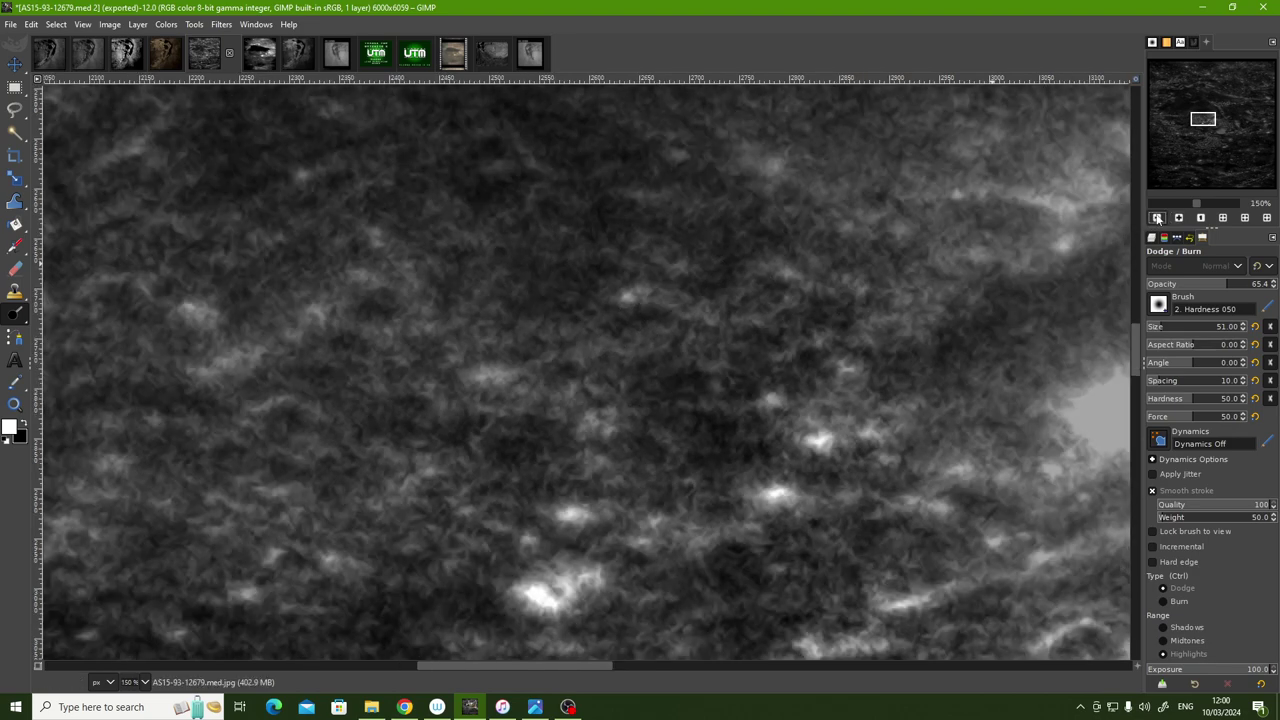
pyautogui.click(1157, 217)
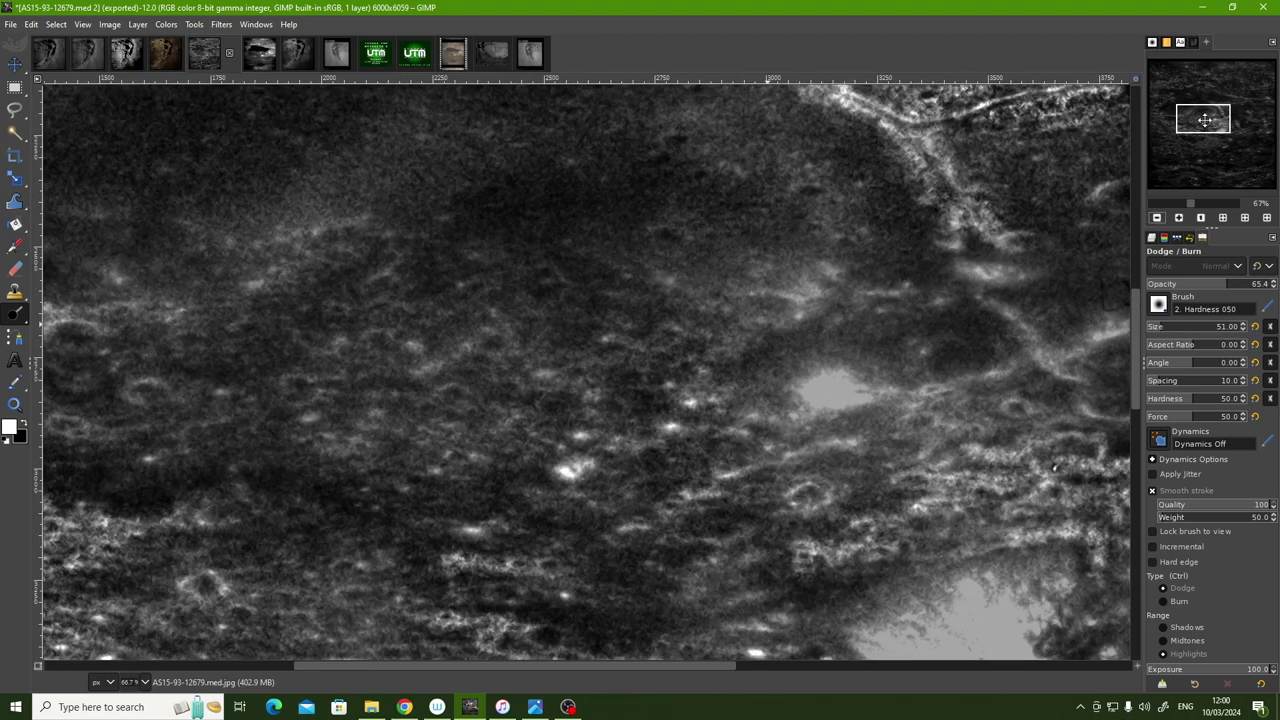
pyautogui.moveTo(1205, 119)
pyautogui.mouseDown()
pyautogui.moveTo(1187, 151)
pyautogui.moveTo(1244, 162)
pyautogui.mouseUp()
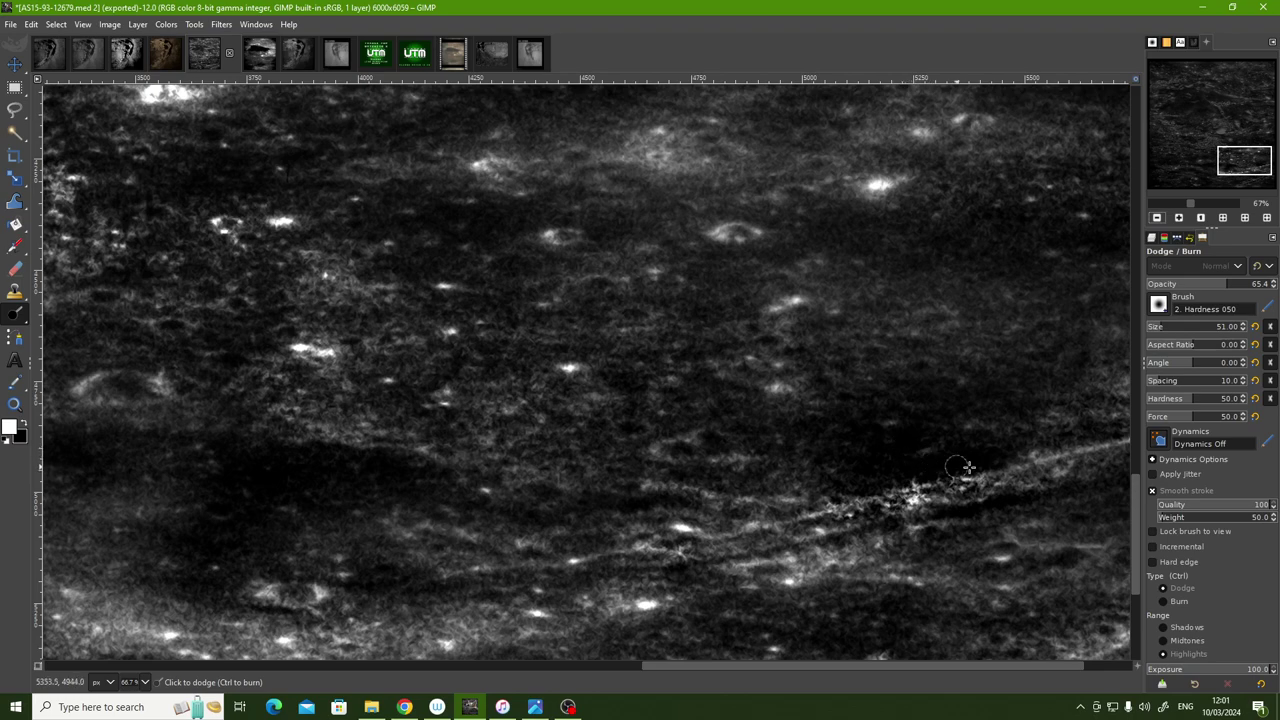
pyautogui.moveTo(1136, 497); pyautogui.dragTo(1132, 491)
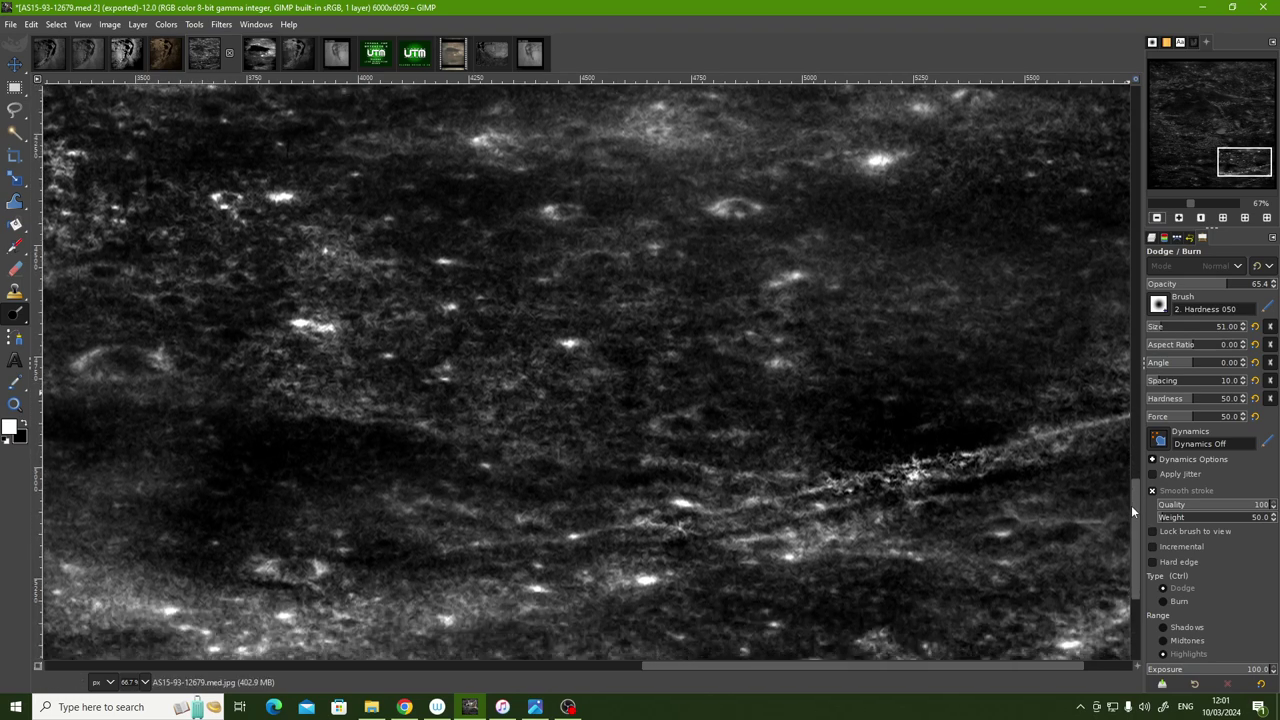
pyautogui.scroll(-1, 1131, 506)
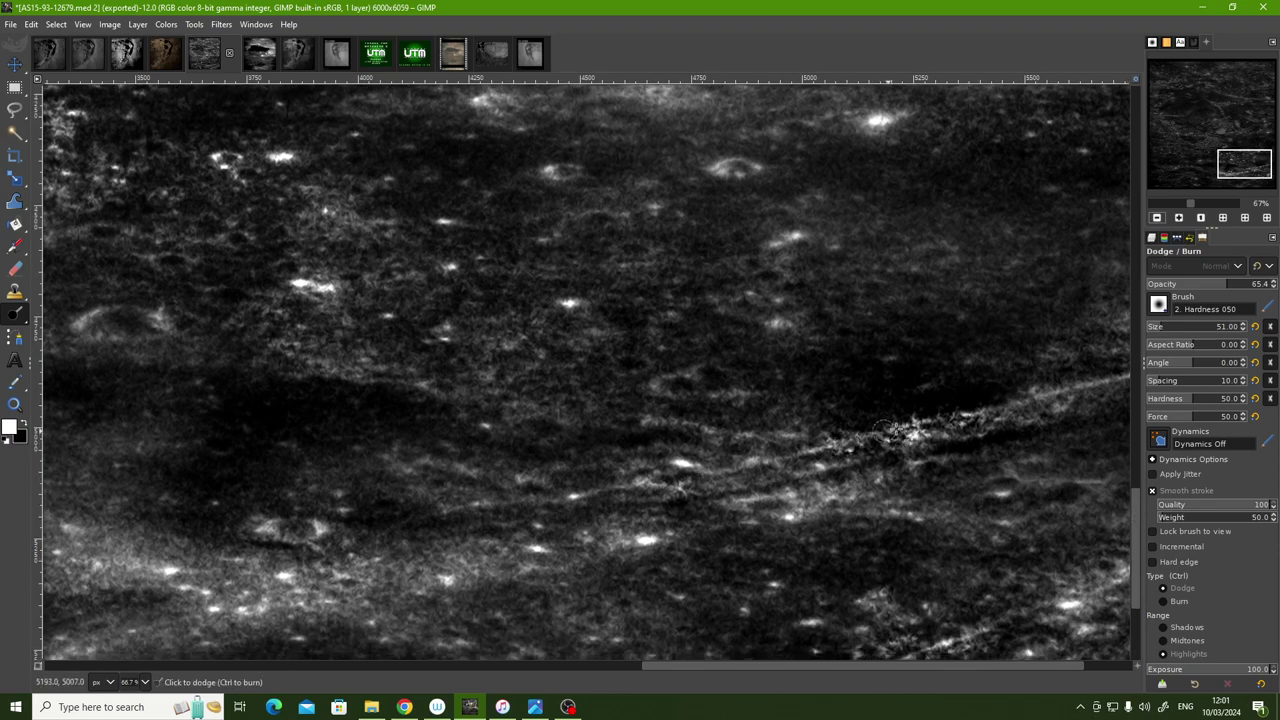
pyautogui.moveTo(1138, 516); pyautogui.dragTo(1114, 324)
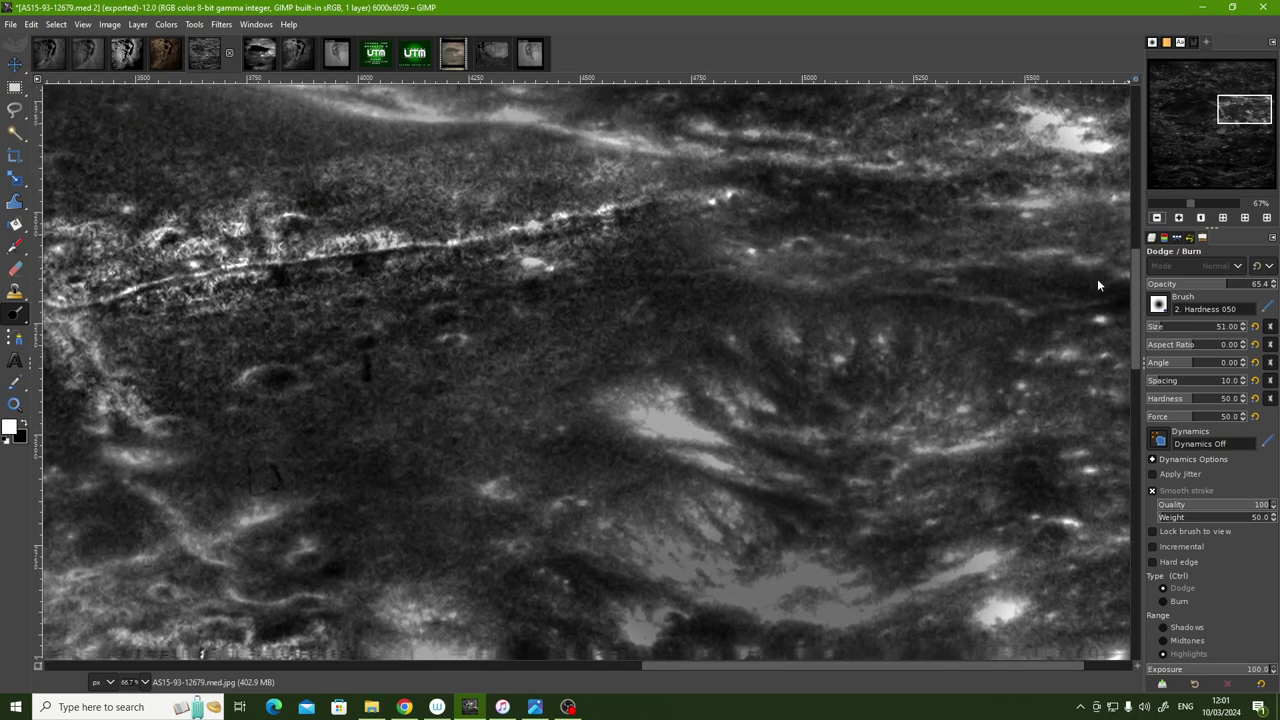
pyautogui.moveTo(1114, 324); pyautogui.dragTo(1001, 302)
pyautogui.moveTo(703, 666); pyautogui.dragTo(564, 693)
pyautogui.scroll(1, 1128, 357)
pyautogui.scroll(2, 1133, 352)
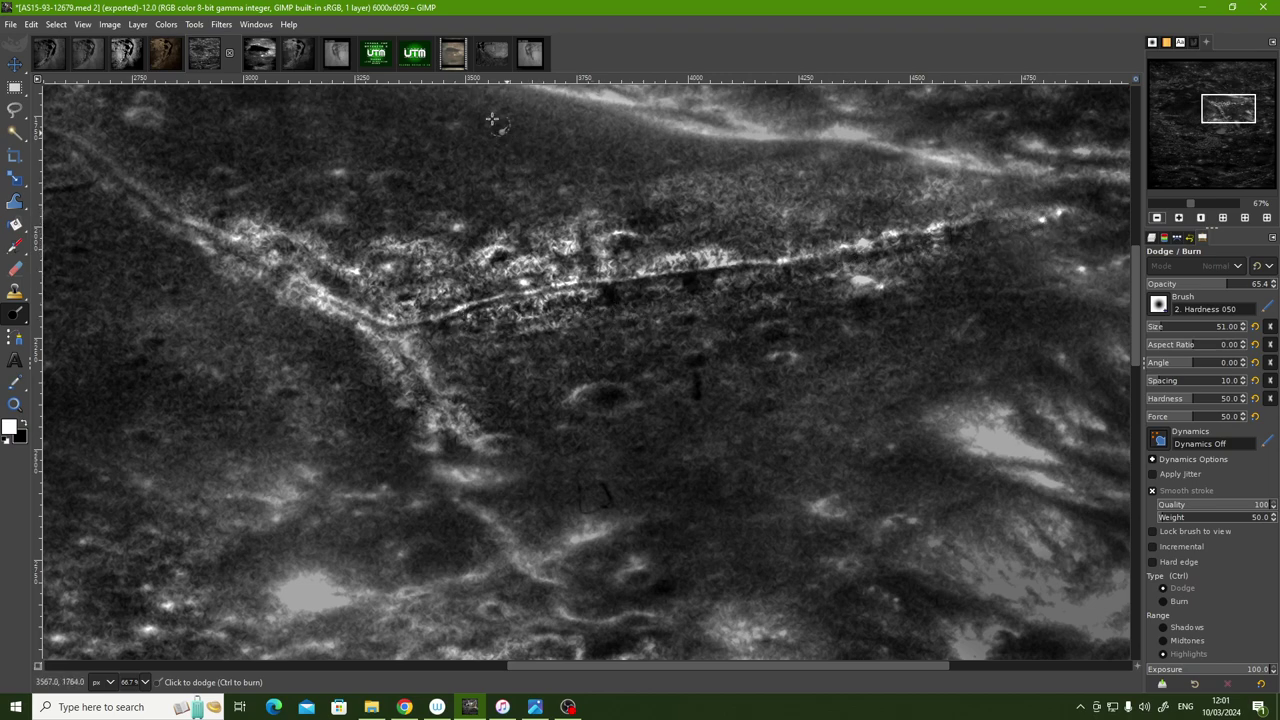
# - Bring up the sepia filmstrip photo and zoom to 100% on its lower-left small craters
pyautogui.click(452, 60)
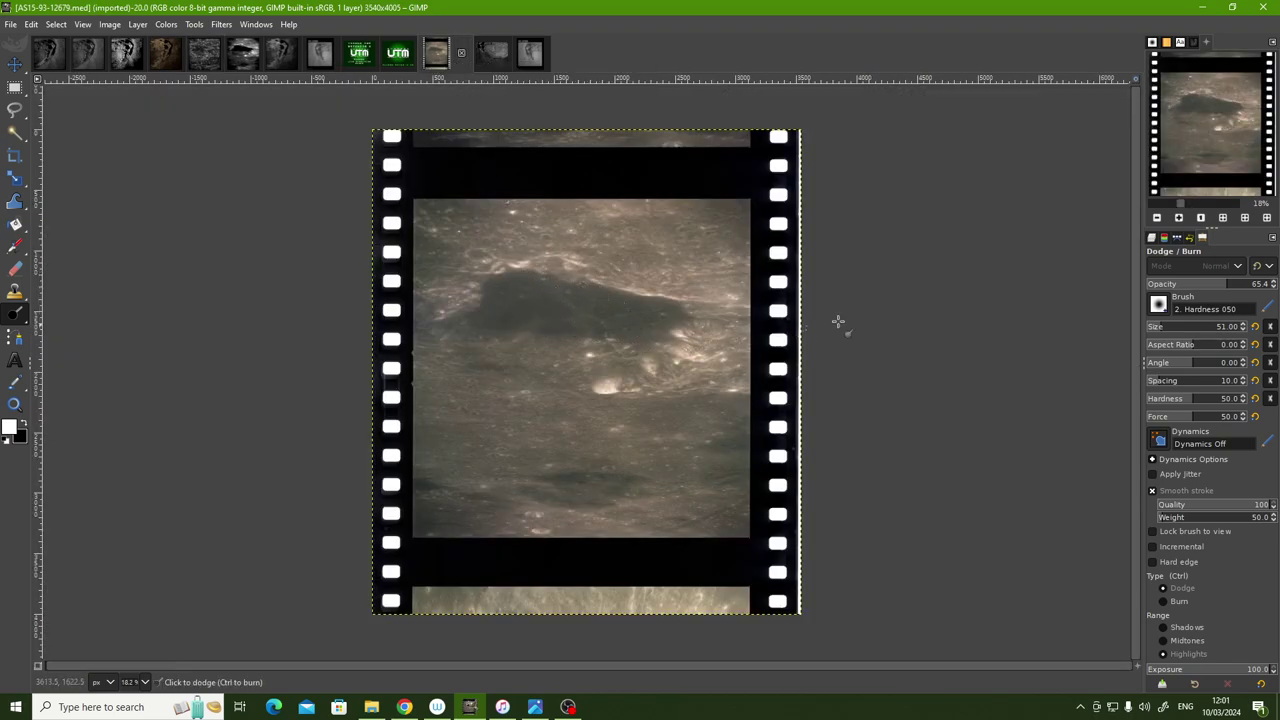
pyautogui.click(1179, 218)
pyautogui.click(1179, 218)
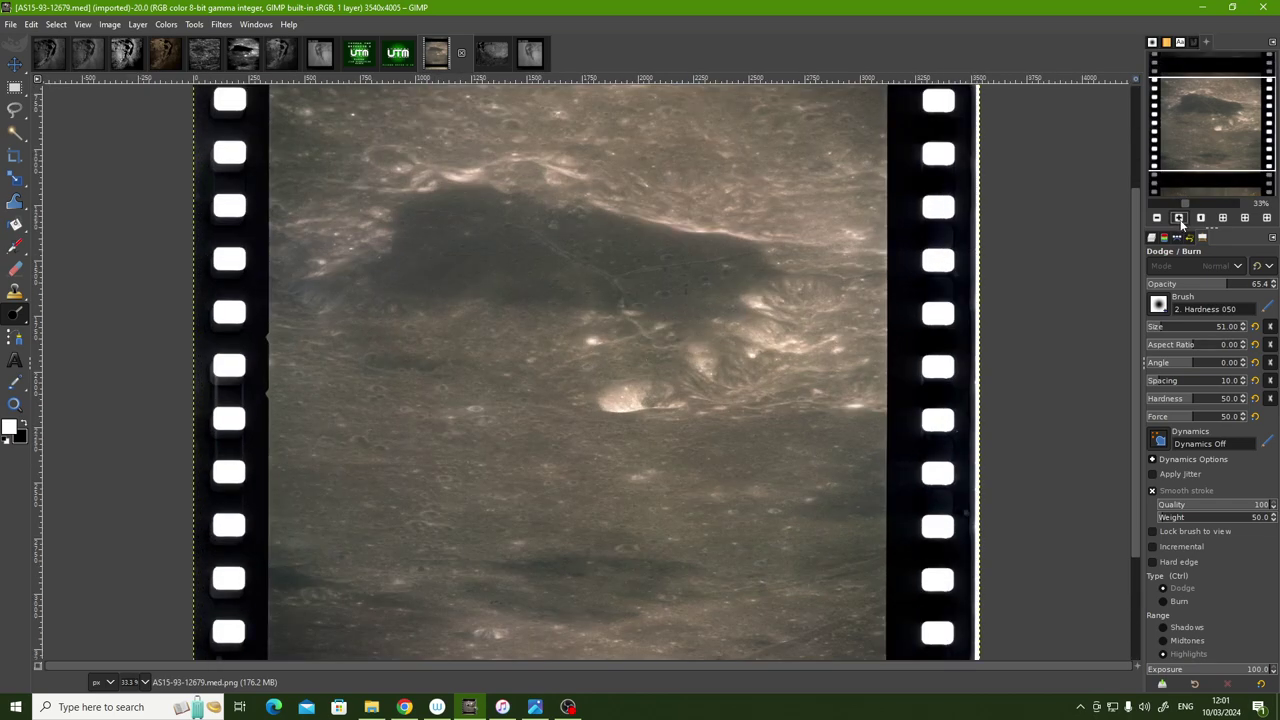
pyautogui.click(1179, 218)
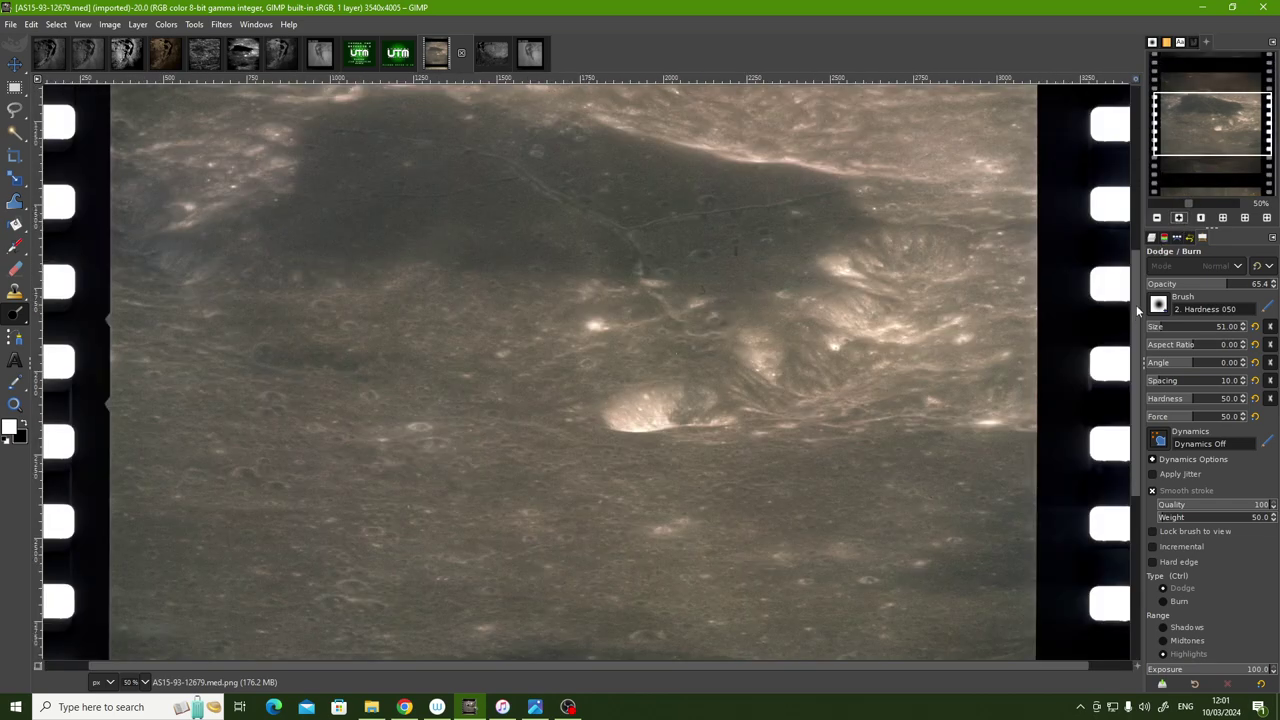
pyautogui.moveTo(1136, 294)
pyautogui.mouseDown()
pyautogui.moveTo(1136, 240)
pyautogui.moveTo(1133, 411)
pyautogui.moveTo(1131, 292)
pyautogui.mouseUp()
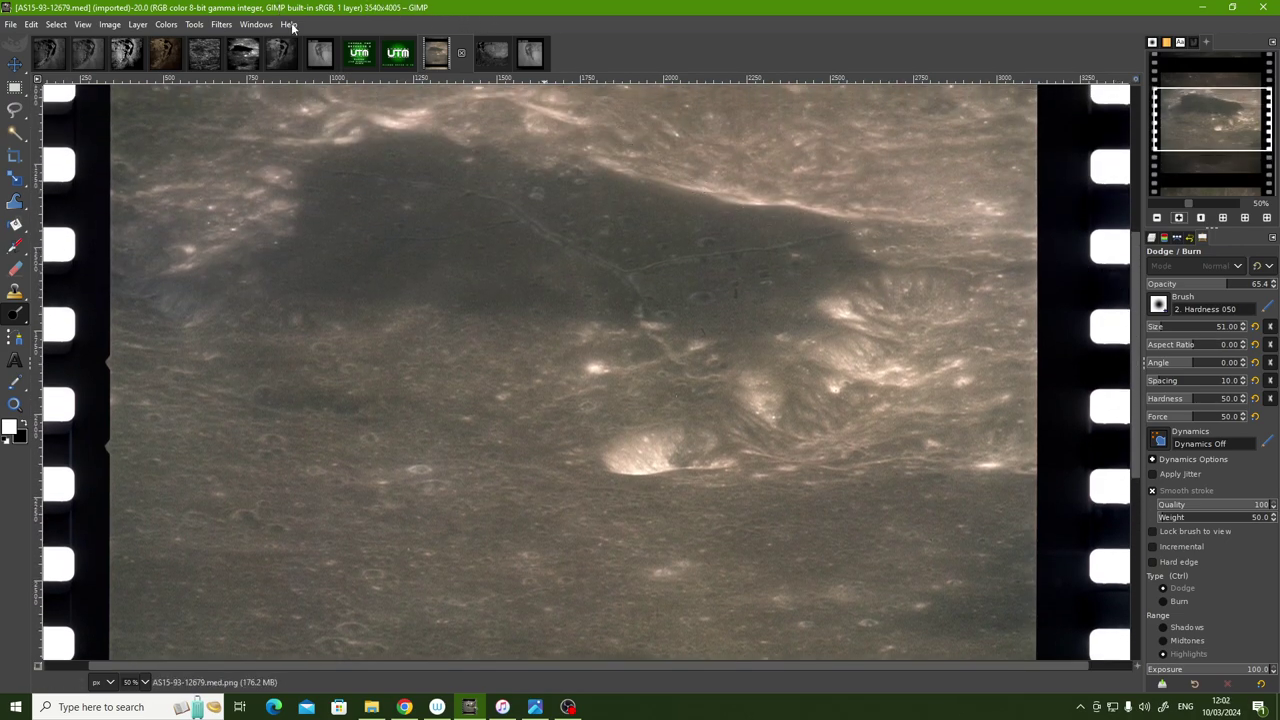
pyautogui.scroll(-5, 1058, 403)
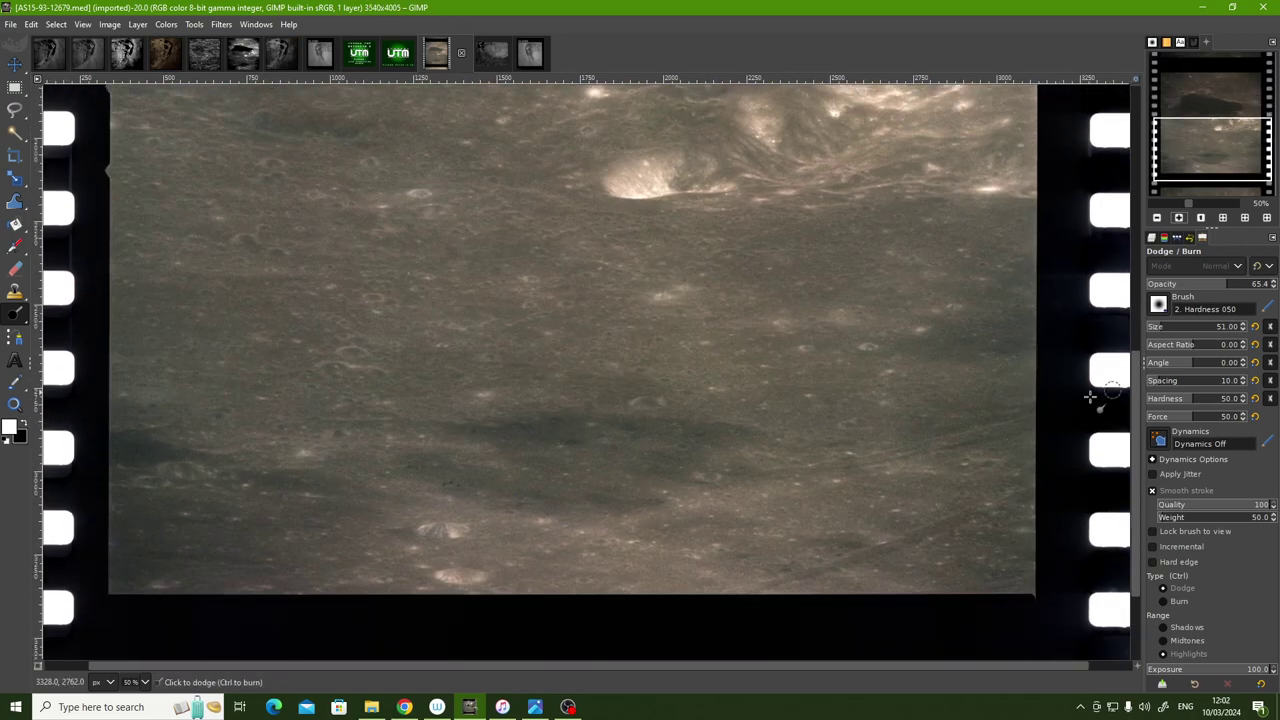
pyautogui.moveTo(1136, 399); pyautogui.dragTo(1133, 265)
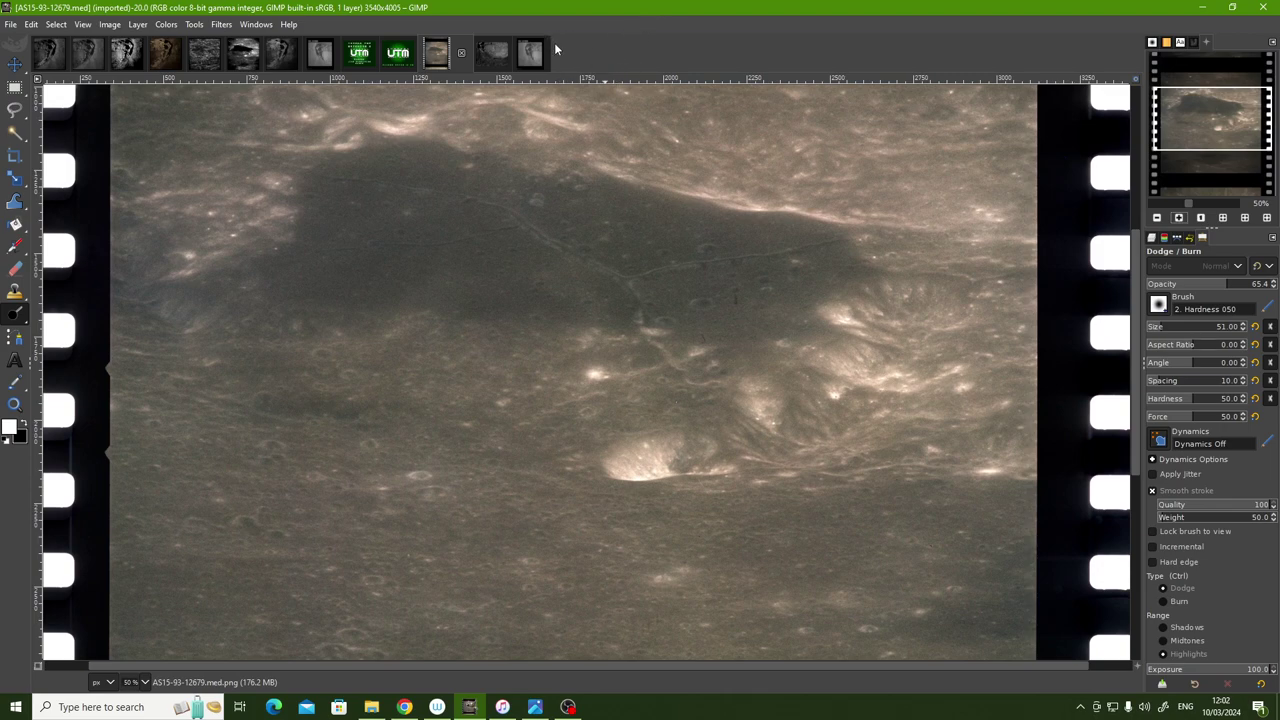
pyautogui.moveTo(1133, 300); pyautogui.dragTo(1129, 410)
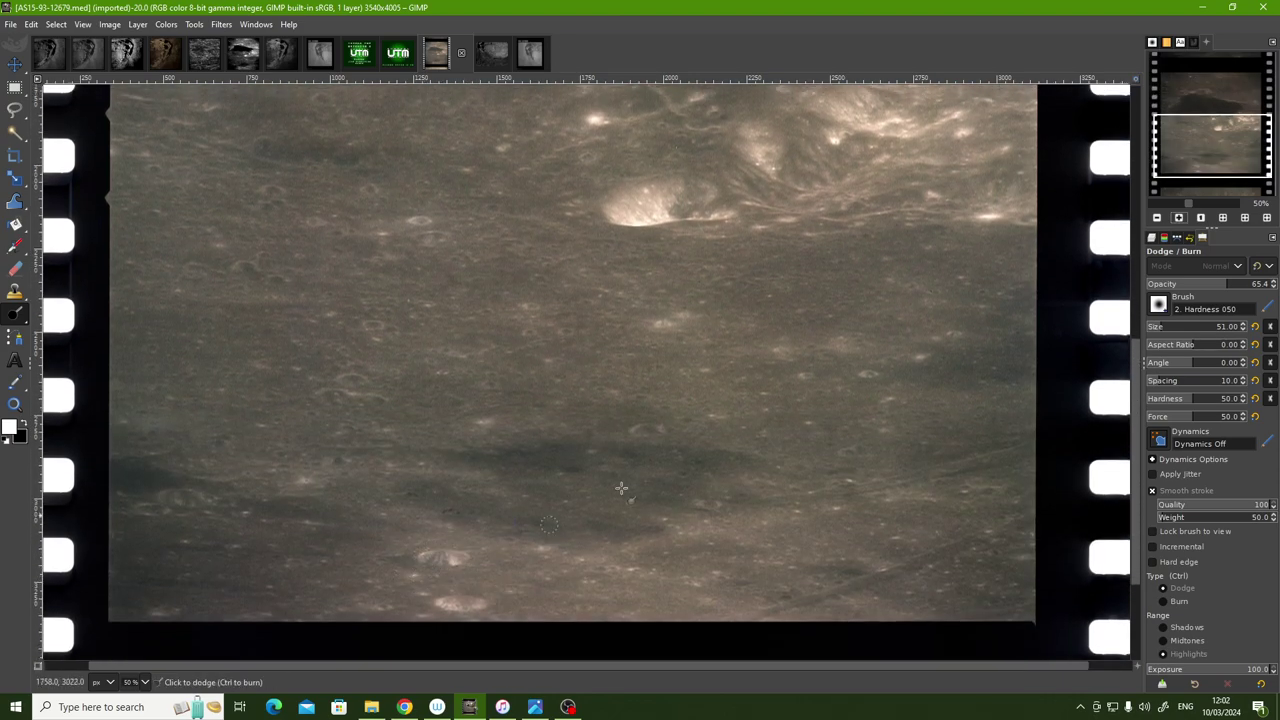
pyautogui.click(1179, 217)
pyautogui.moveTo(1208, 136); pyautogui.dragTo(1187, 157)
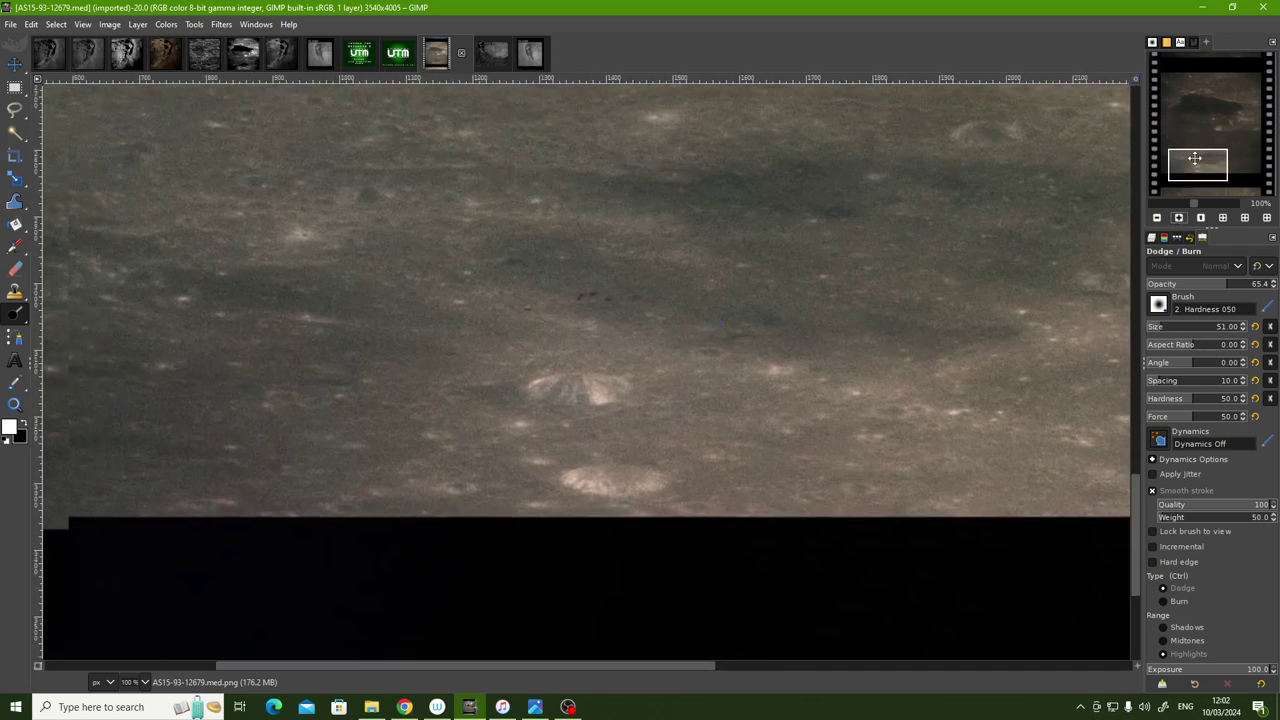
# - Dodge the small crater's lower-right side, then frame the matching area on grayscale AS15-93-12679
pyautogui.moveTo(731, 370)
pyautogui.mouseDown()
pyautogui.moveTo(677, 364)
pyautogui.moveTo(730, 366)
pyautogui.moveTo(690, 330)
pyautogui.moveTo(703, 330)
pyautogui.mouseUp()
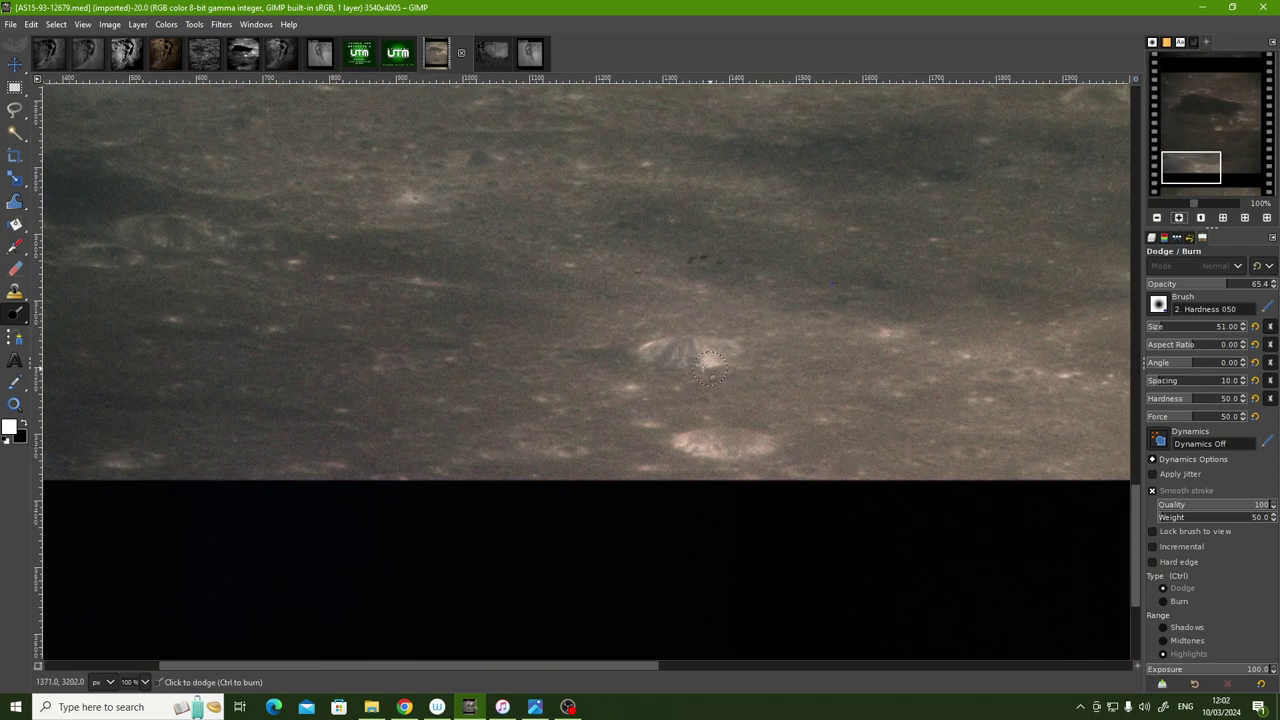
pyautogui.click(283, 64)
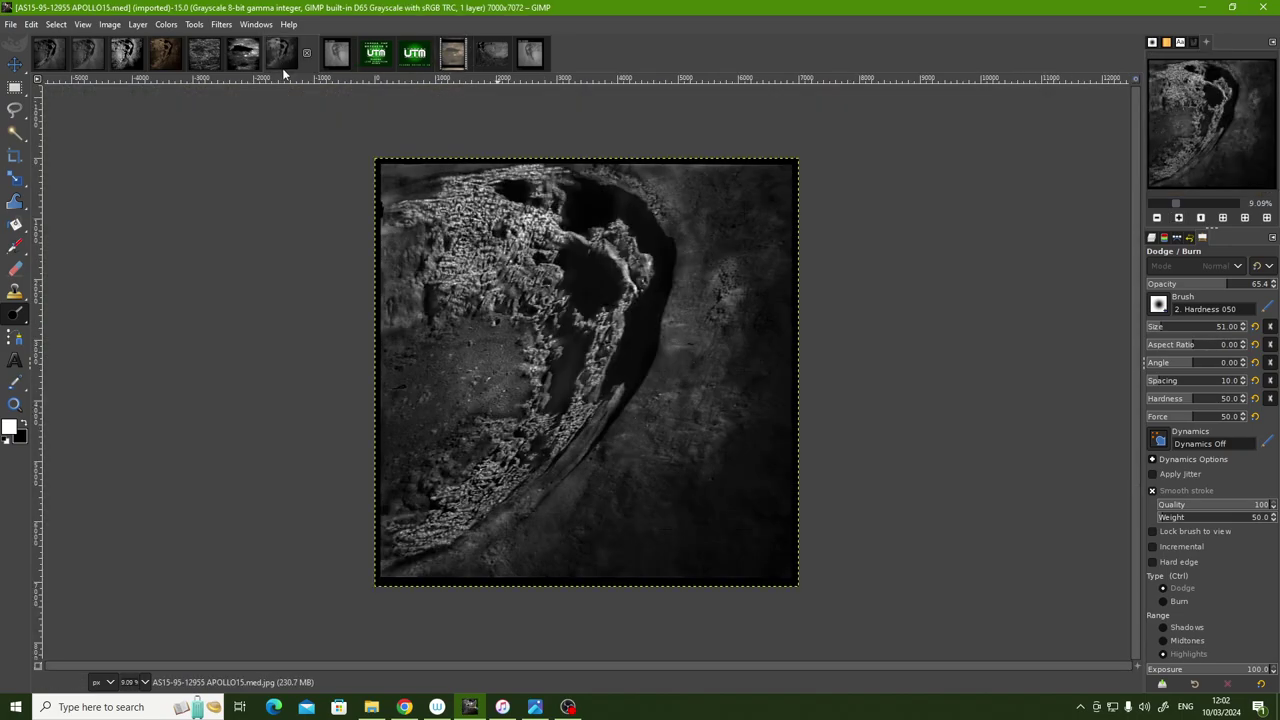
pyautogui.click(214, 58)
pyautogui.moveTo(1227, 112); pyautogui.dragTo(1191, 176)
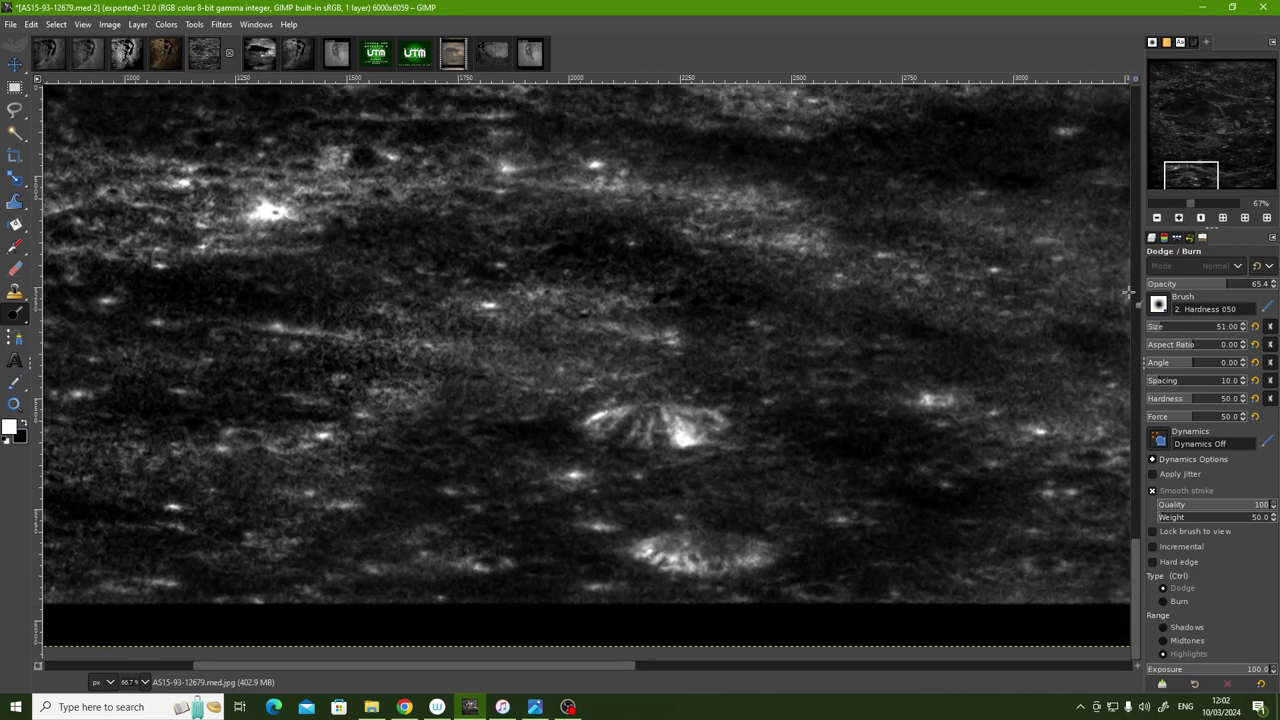
# - Show the green Channel UTM 'Thanks for watching' end card image
pyautogui.click(386, 57)
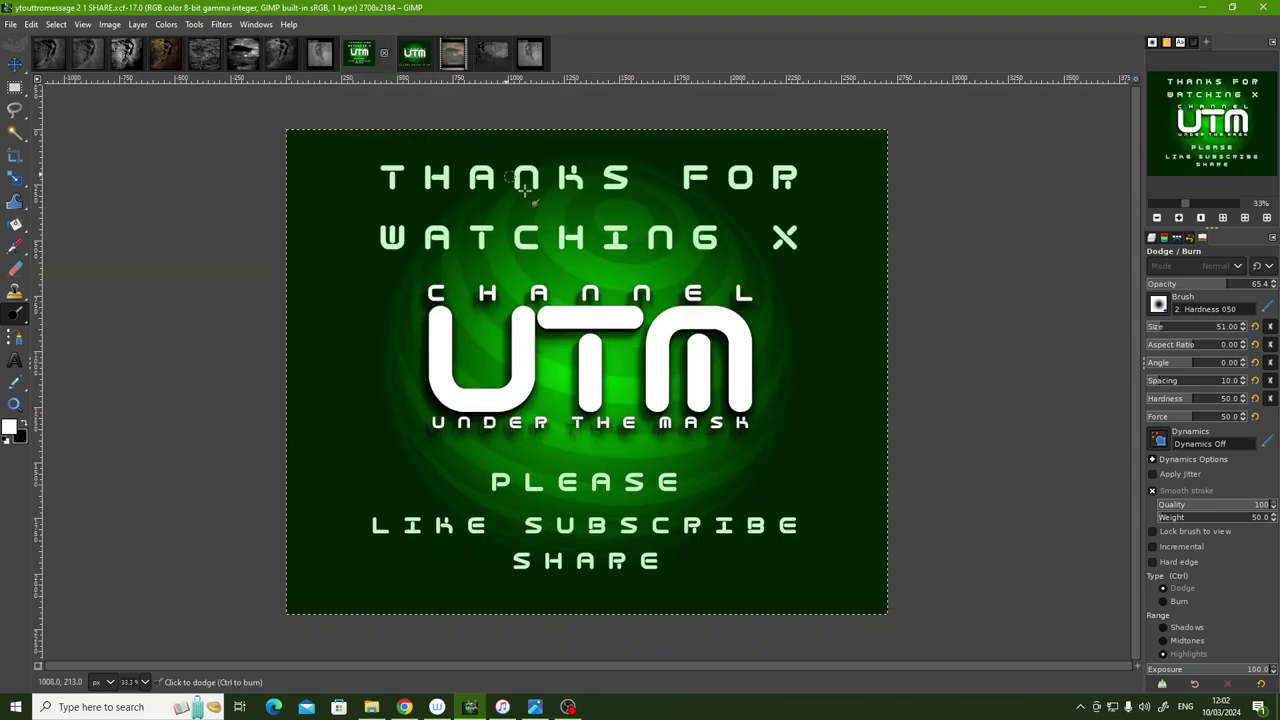